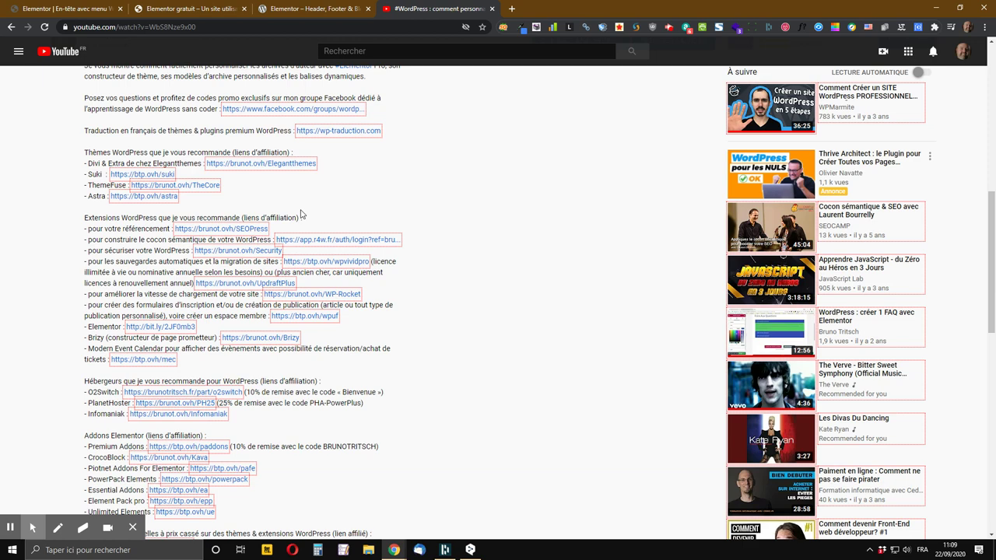
- Look through the recommended links in the YouTube video description, the header and footer plugin page and the Elementor site's homepage
scroll(301, 214, "up", 3)
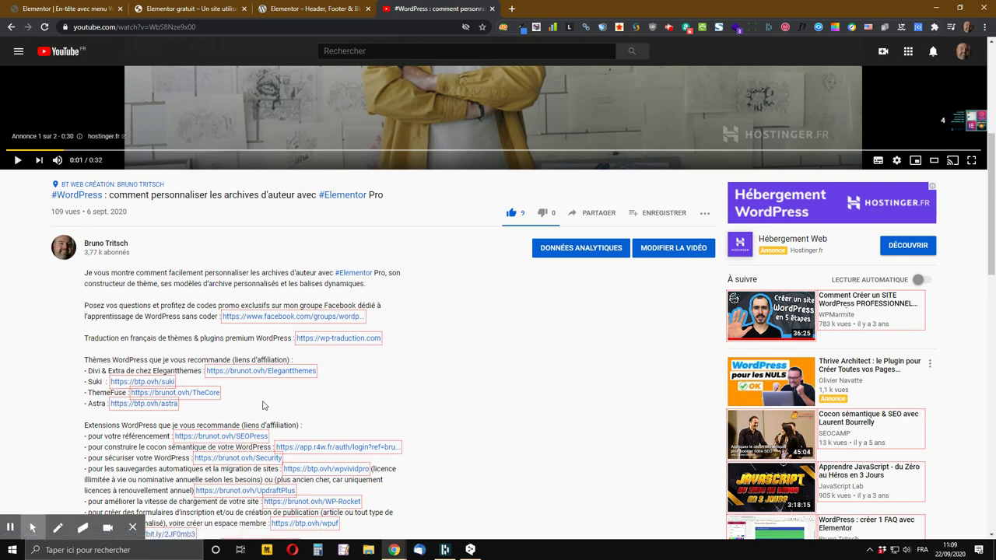
scroll(259, 406, "down", 10)
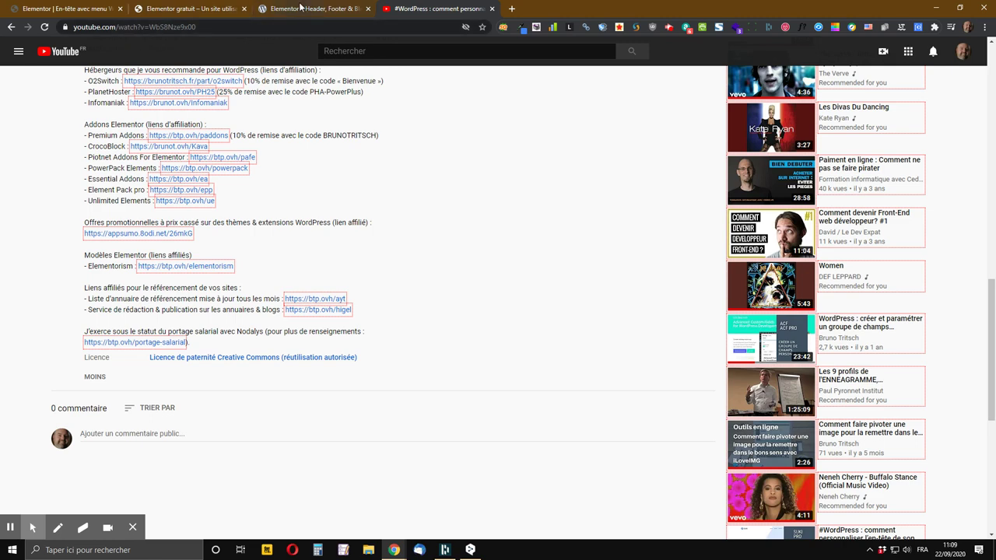
left_click(285, 9)
left_click(191, 9)
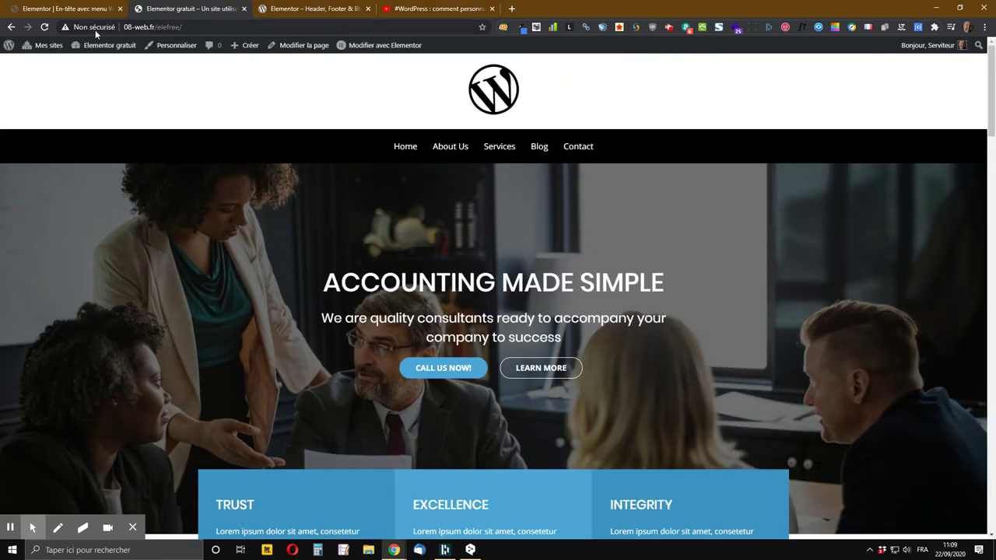
- In the header template being edited with Elementor, delete the navigation menu widget from the black section below the logo
left_click(31, 8)
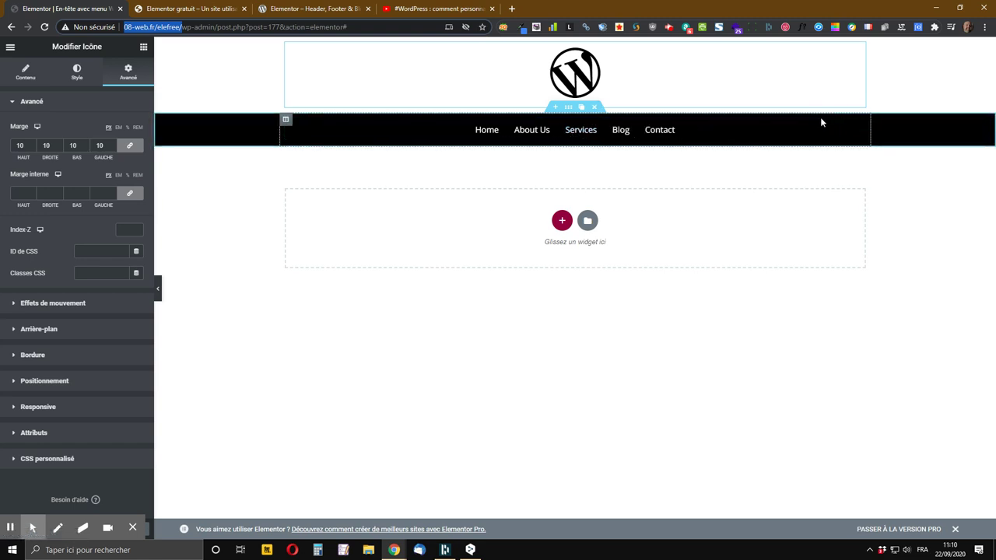
right_click(861, 122)
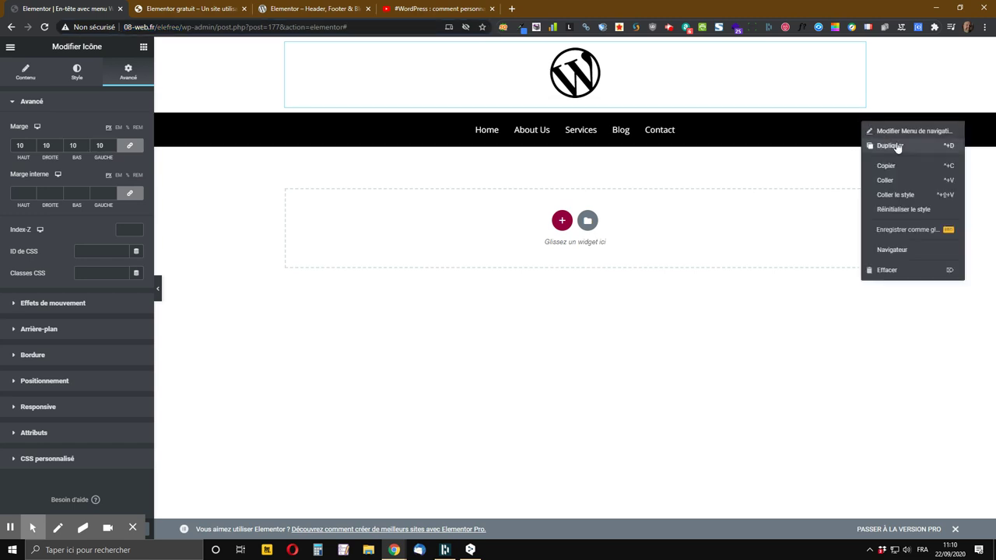
left_click(894, 272)
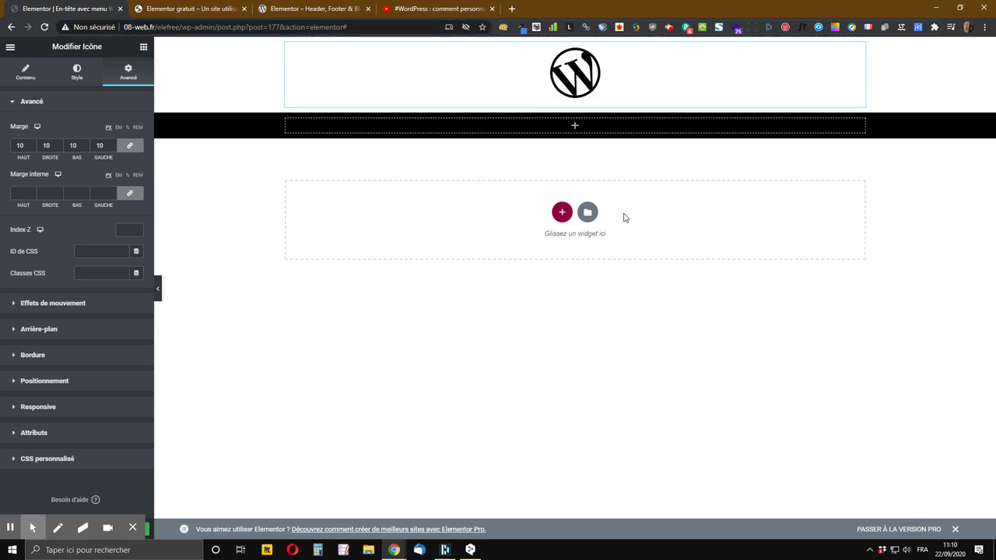
- Search the widgets for "navigation" and add the HFB "Menu de navigation" widget to the empty black section
left_click(144, 46)
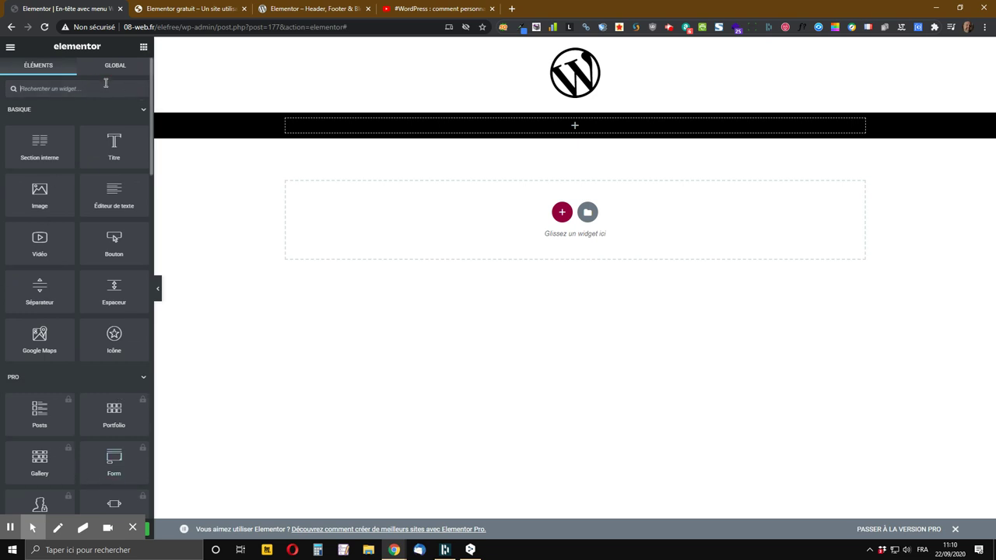
type("navigation")
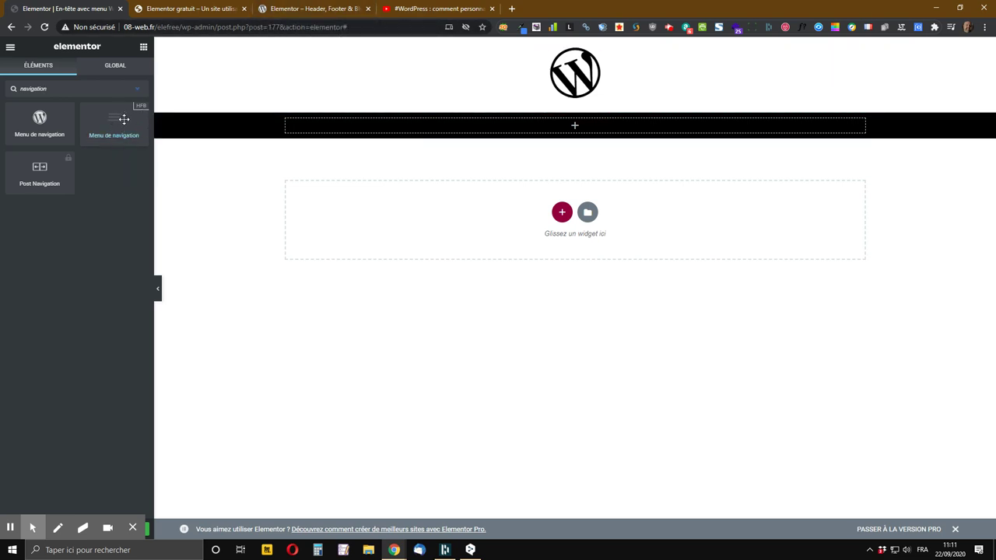
left_click_drag(113, 123, 547, 133)
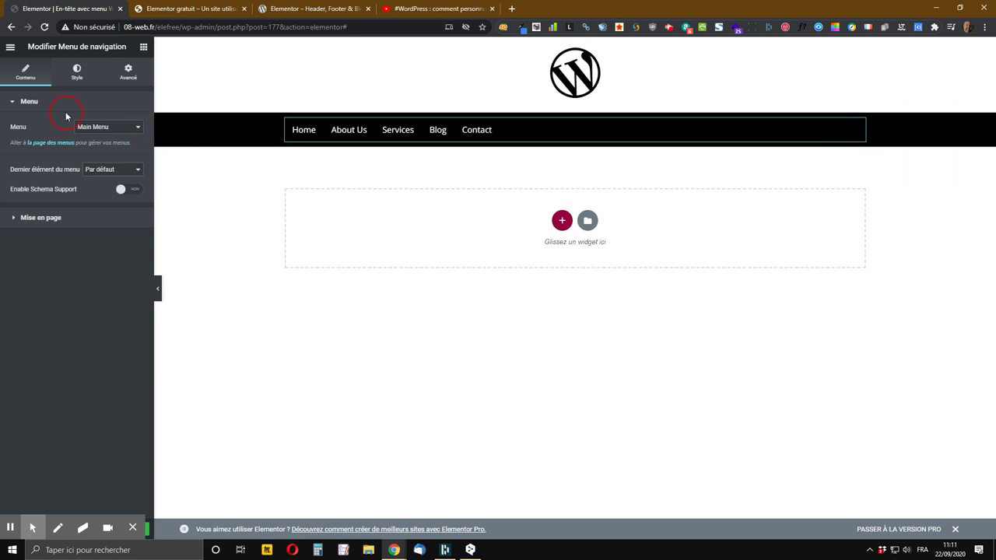
- Set the menu section's normal background to the classic type with the global colour "Couleur enregistrée #5" (#4054B2)
left_click(143, 47)
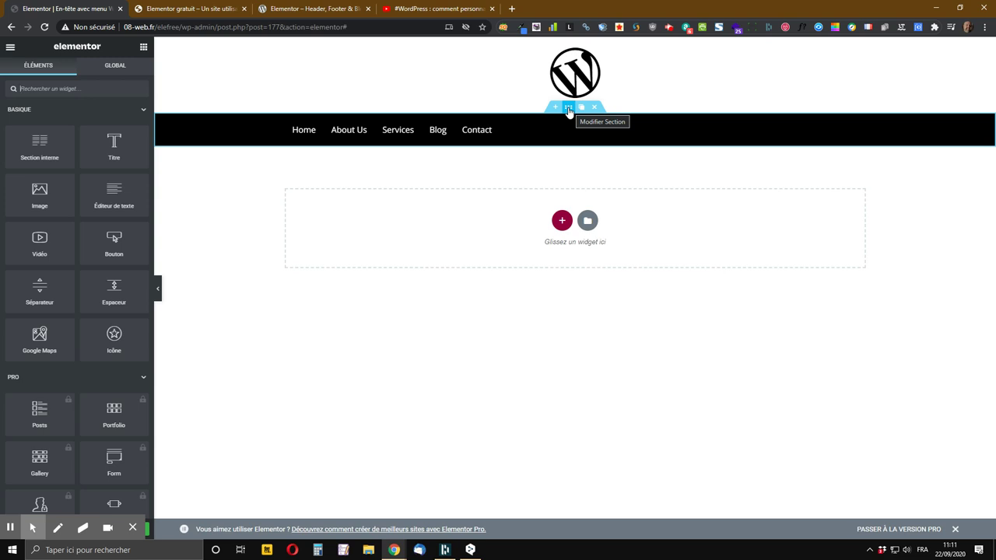
right_click(568, 112)
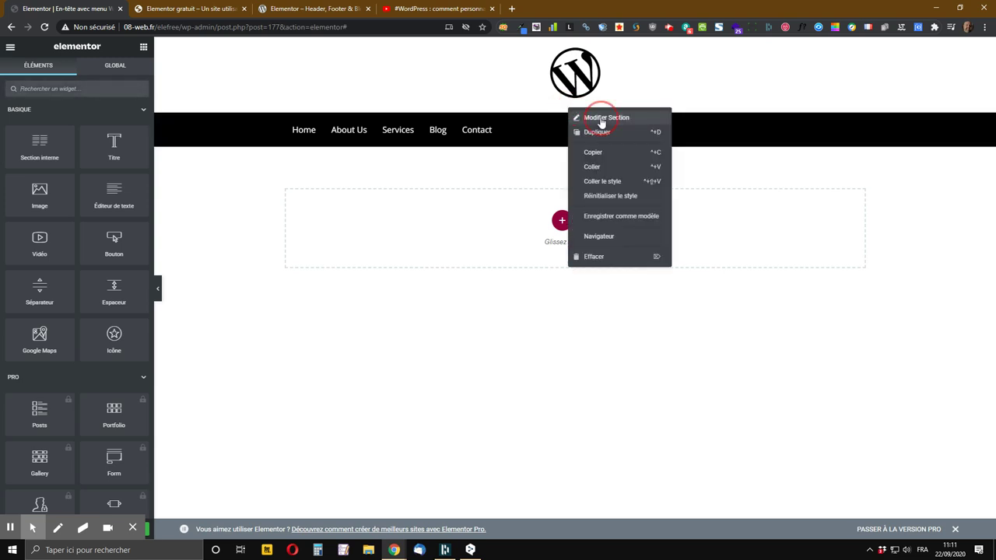
left_click(578, 121)
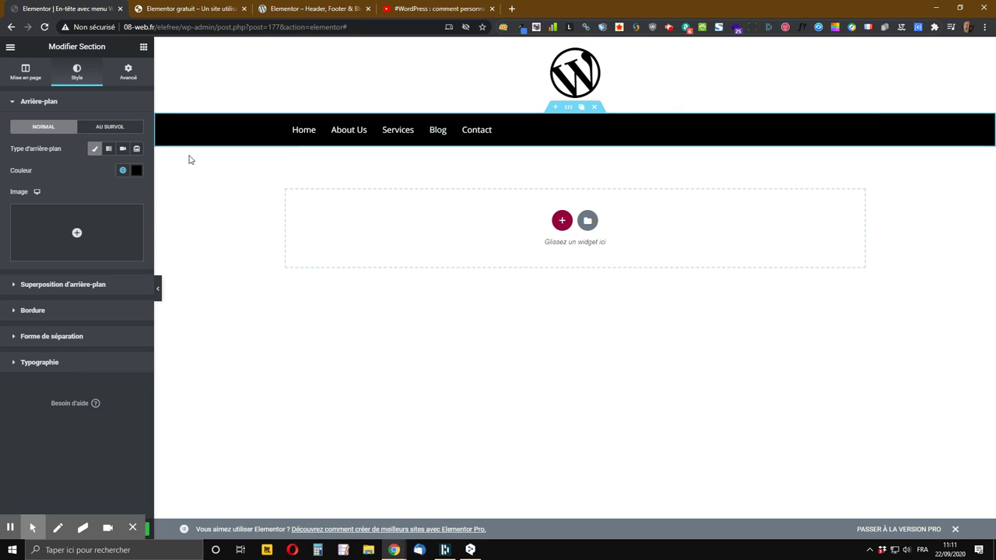
left_click(26, 73)
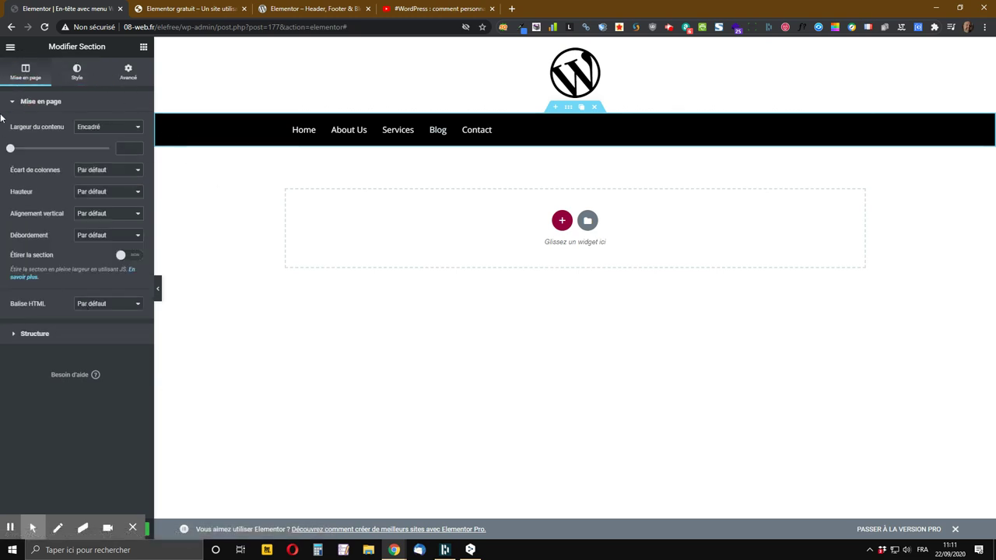
left_click(77, 76)
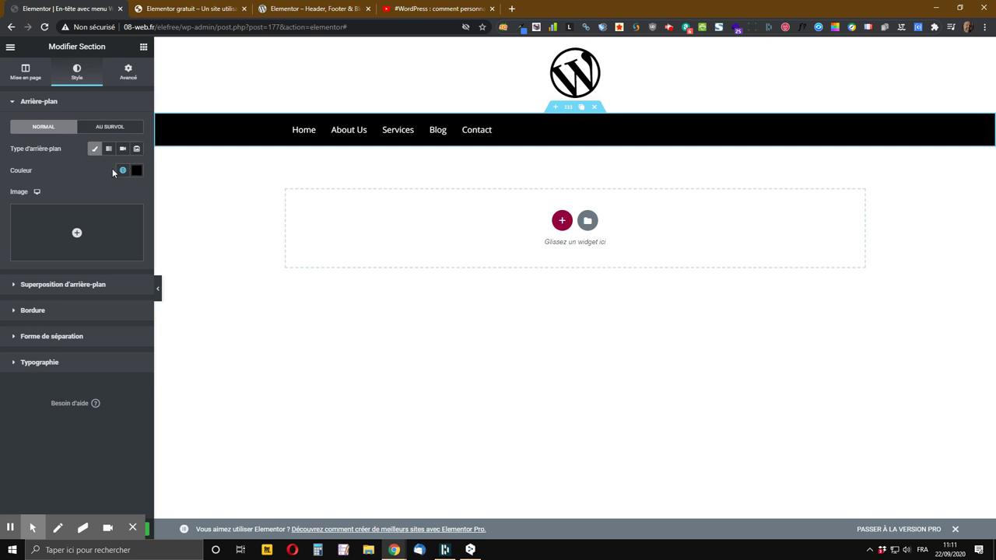
left_click(99, 155)
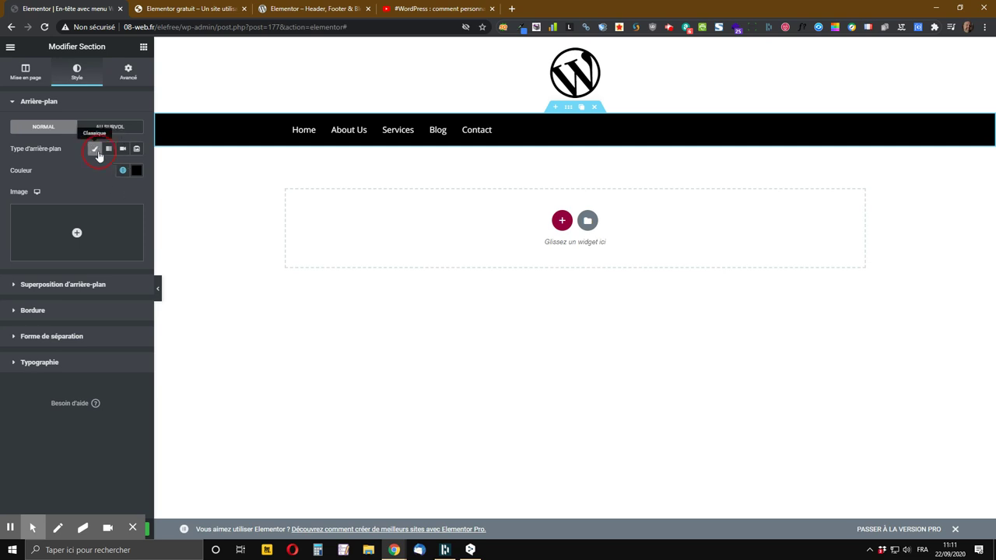
left_click(94, 149)
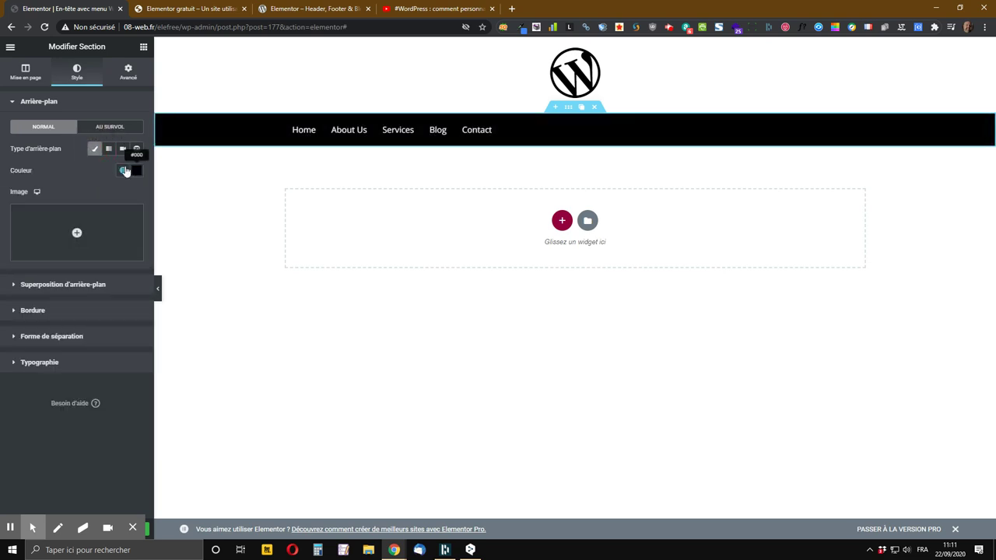
left_click(122, 173)
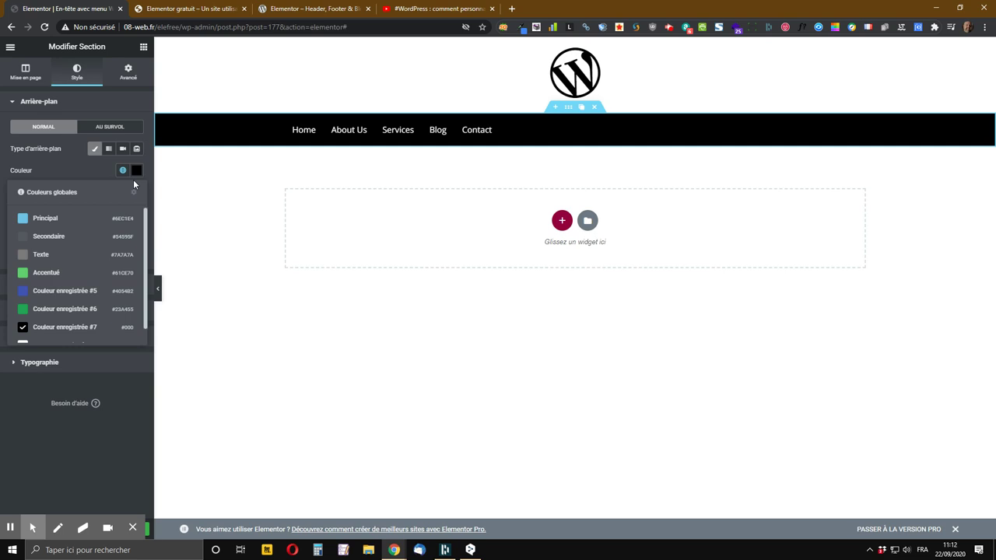
left_click(59, 291)
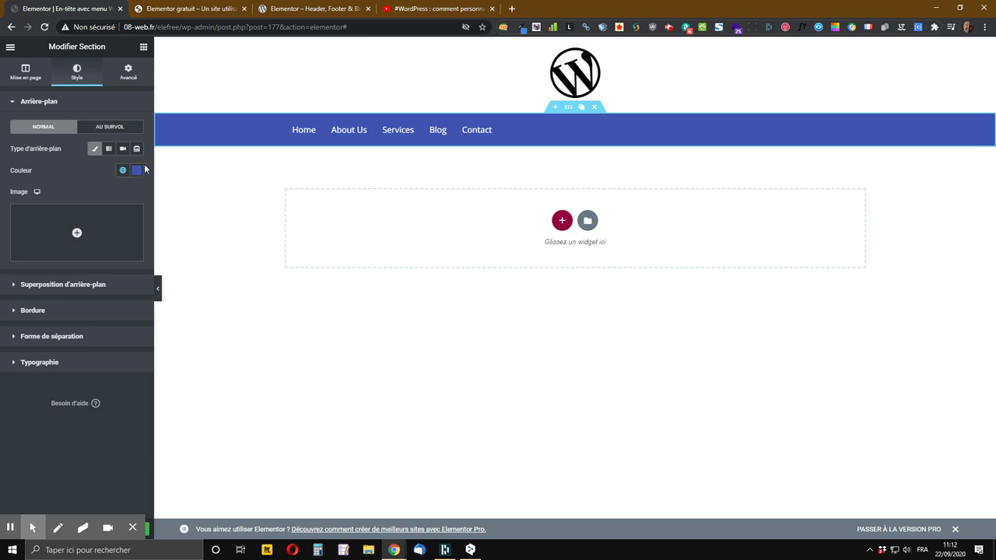
- Set the menu section's hover background to the classic type with the global colour "Couleur enregistrée #6" (#23A455)
mouse_move(68, 228)
left_click(117, 128)
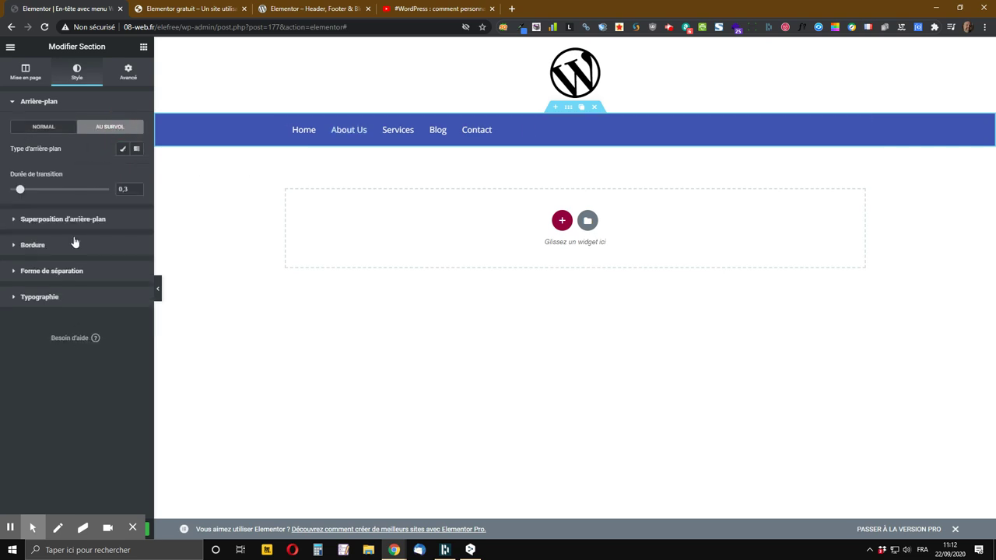
left_click(123, 149)
left_click(121, 171)
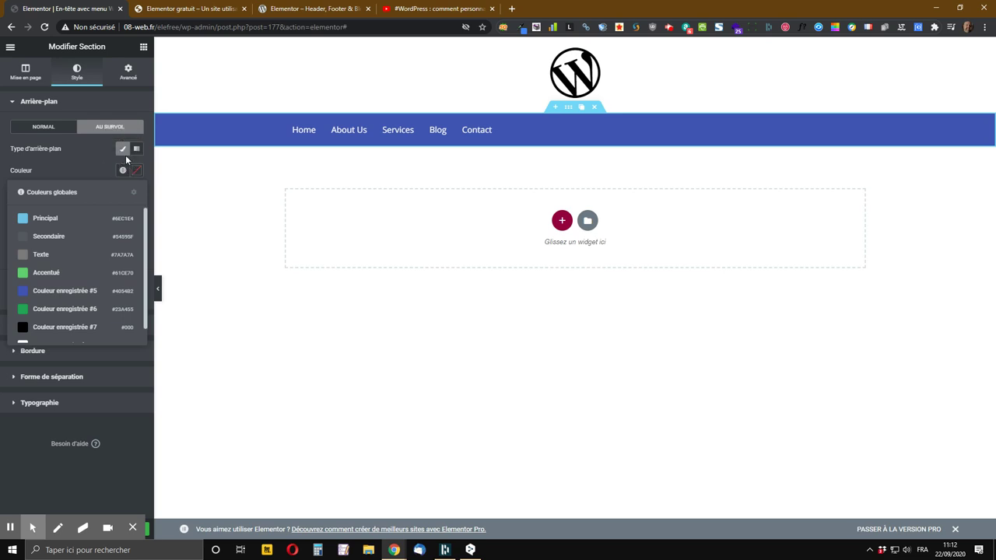
left_click(56, 310)
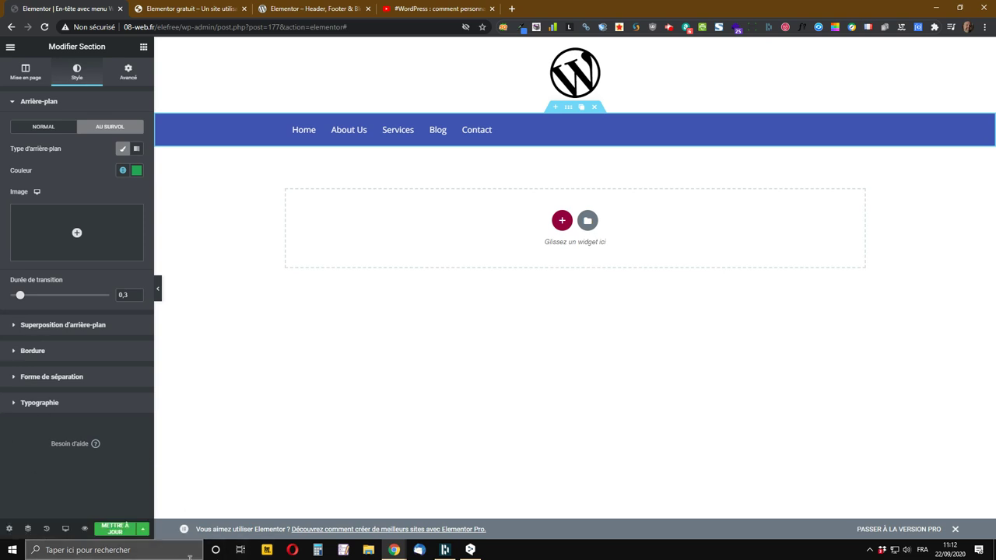
- Update the header template and check the menu bar's background and hover colour on the reloaded live homepage and in the editor
left_click(115, 530)
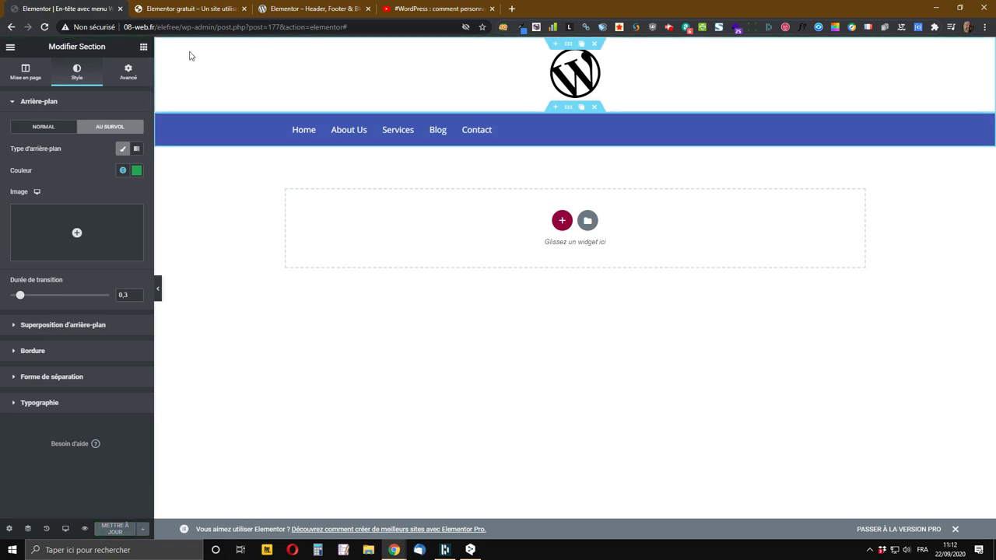
left_click(185, 7)
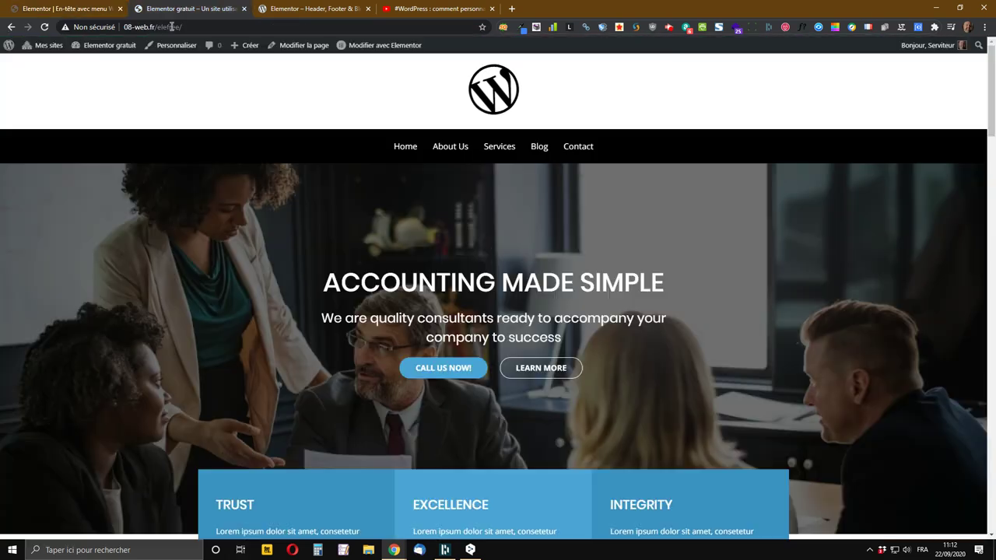
left_click(45, 26)
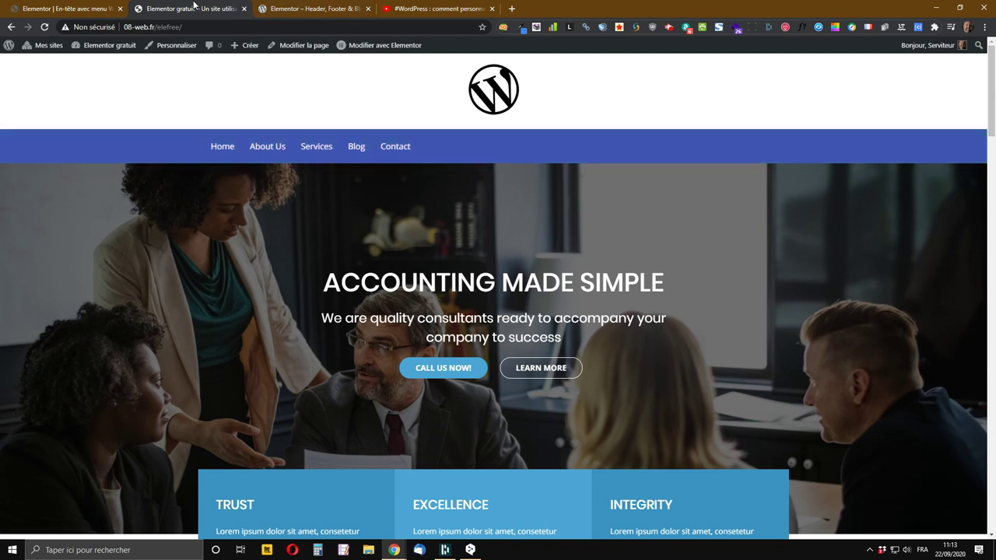
left_click(39, 8)
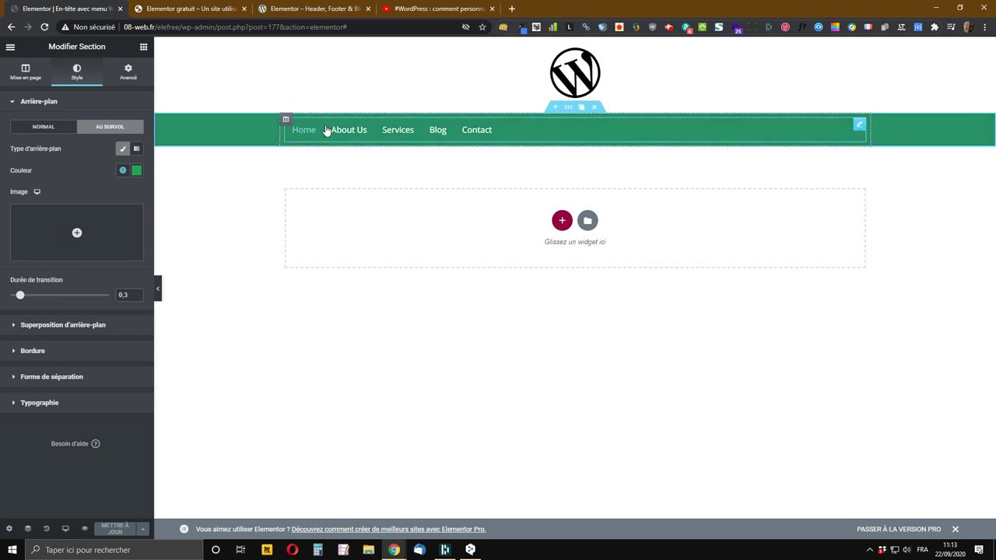
left_click(209, 8)
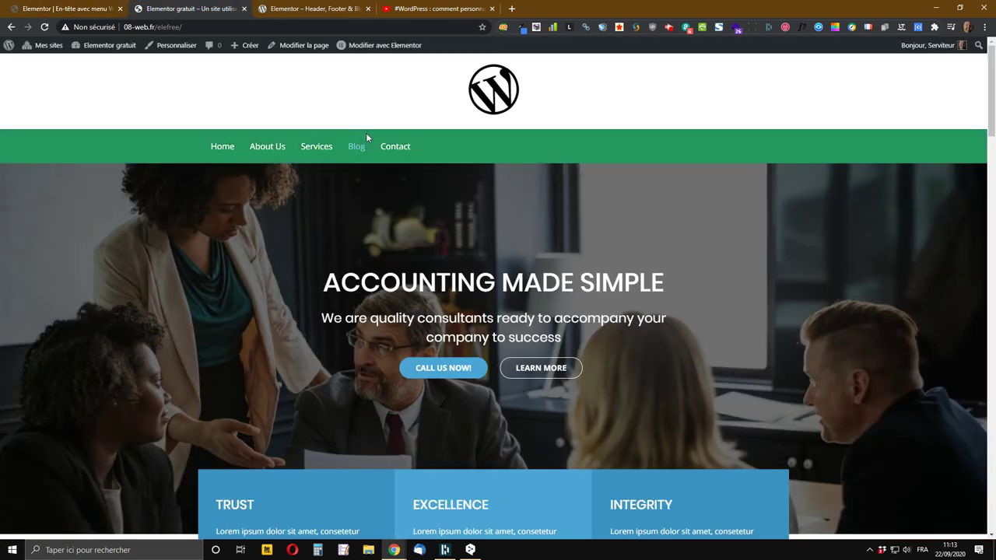
left_click(94, 8)
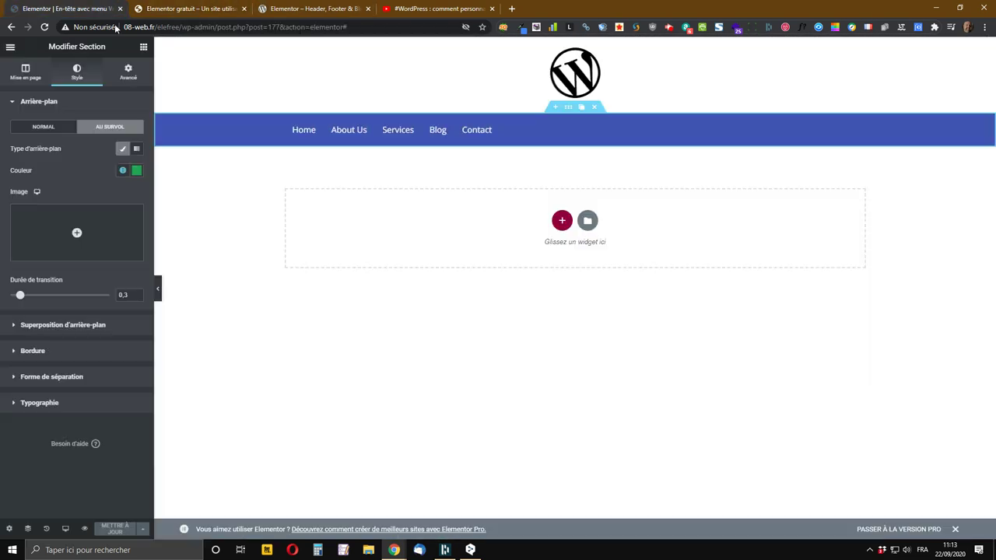
- Try an inner margin of 20 px on all sides of the menu section and clear it again
left_click(128, 70)
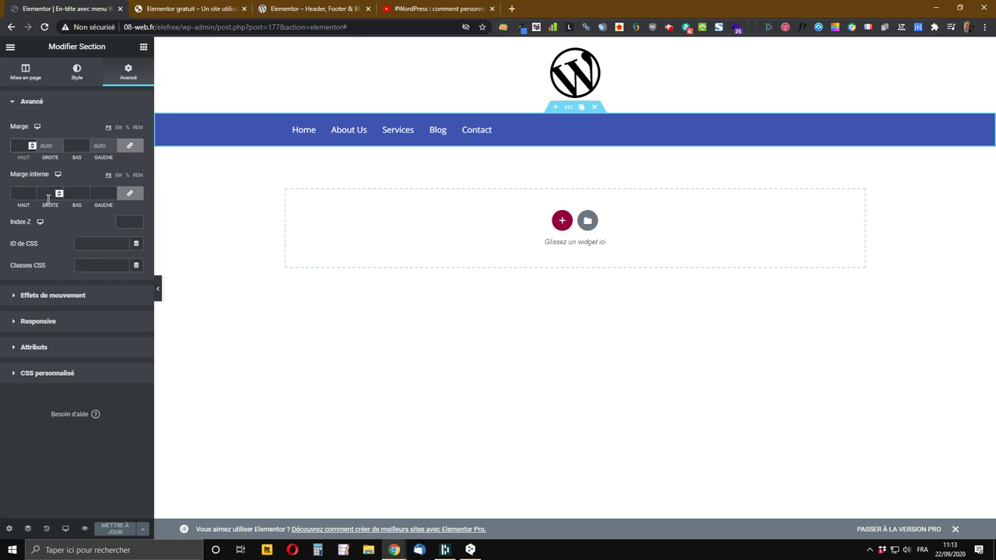
left_click(23, 193)
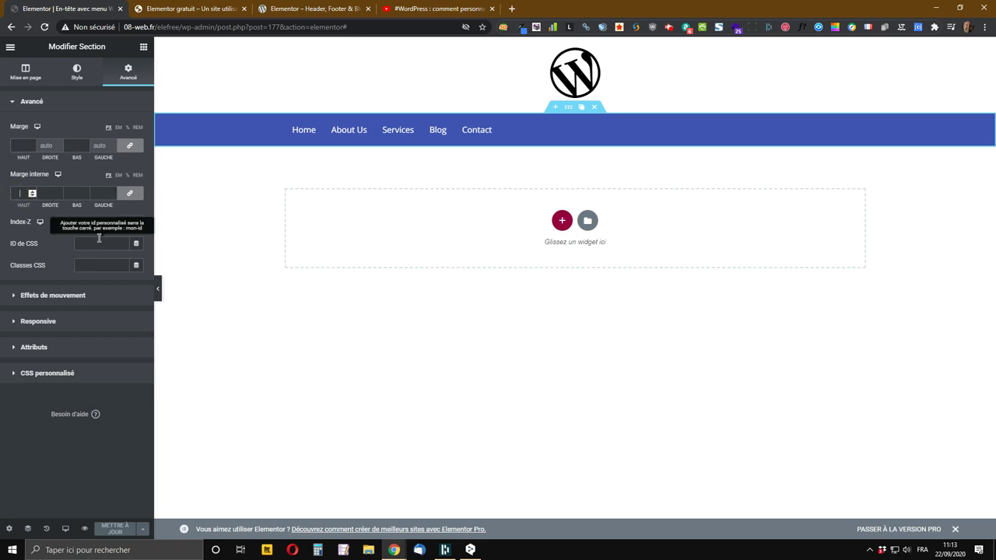
type("20")
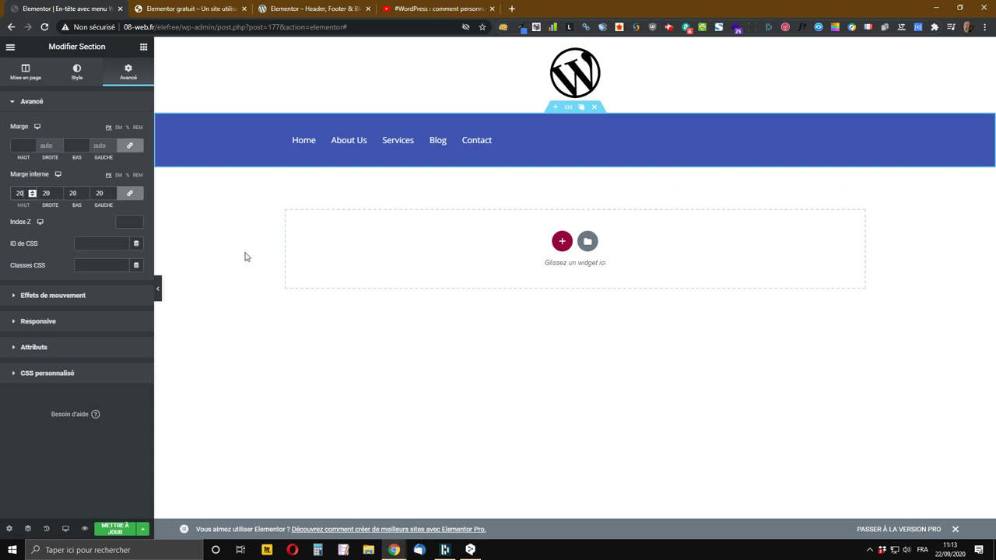
key("BackSpace")
key("BackSpace")
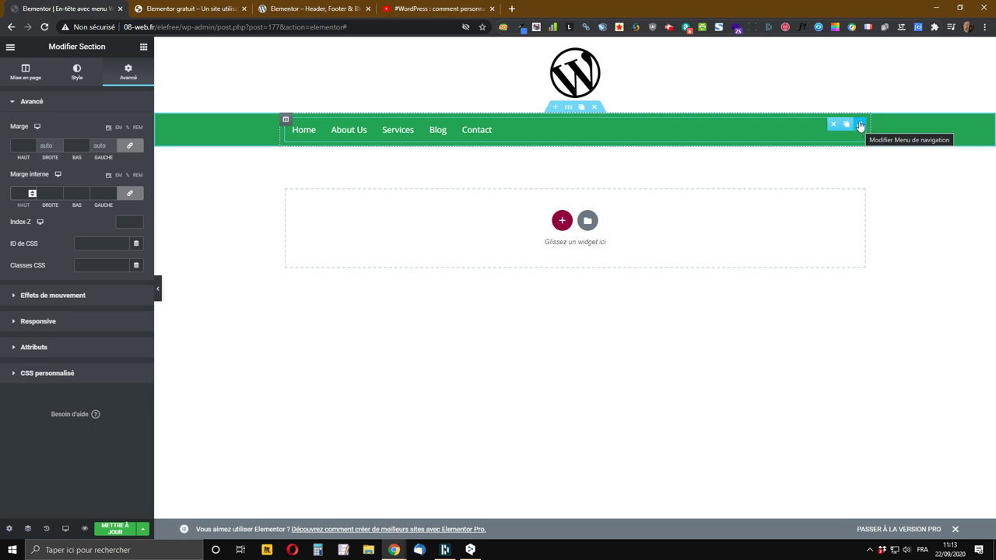
- Open the navigation menu widget for editing and examine which menus can be chosen in its menu settings
right_click(859, 126)
left_click(892, 132)
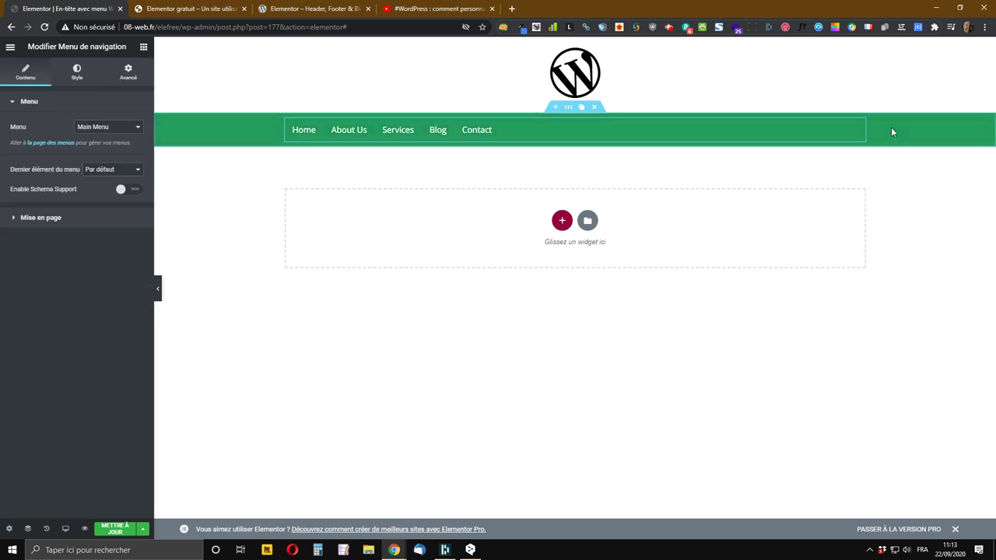
left_click(121, 129)
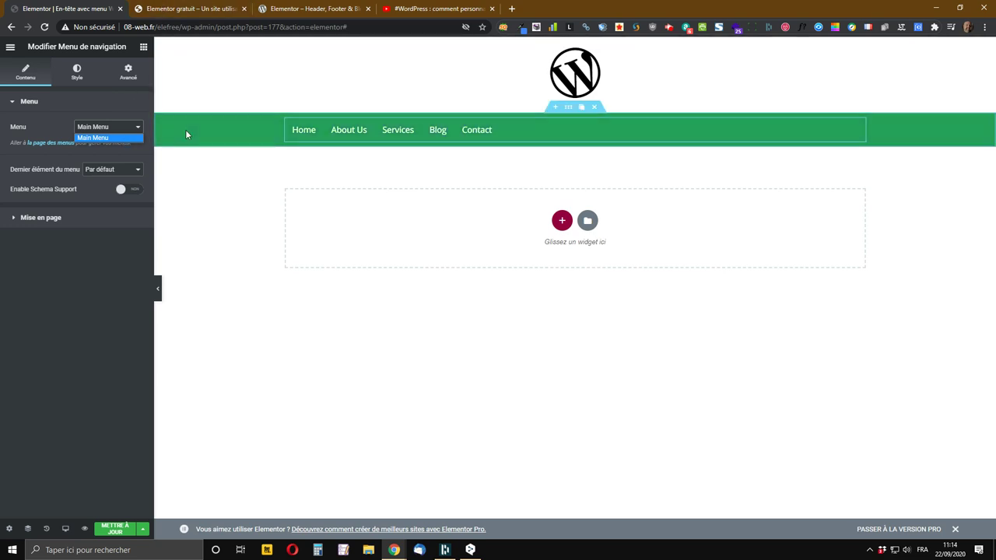
left_click(69, 101)
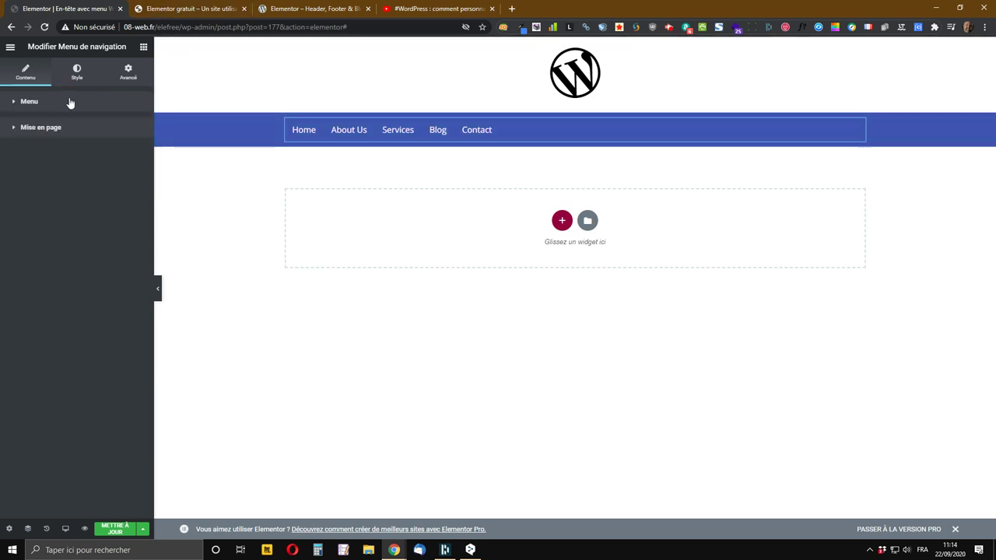
left_click(71, 102)
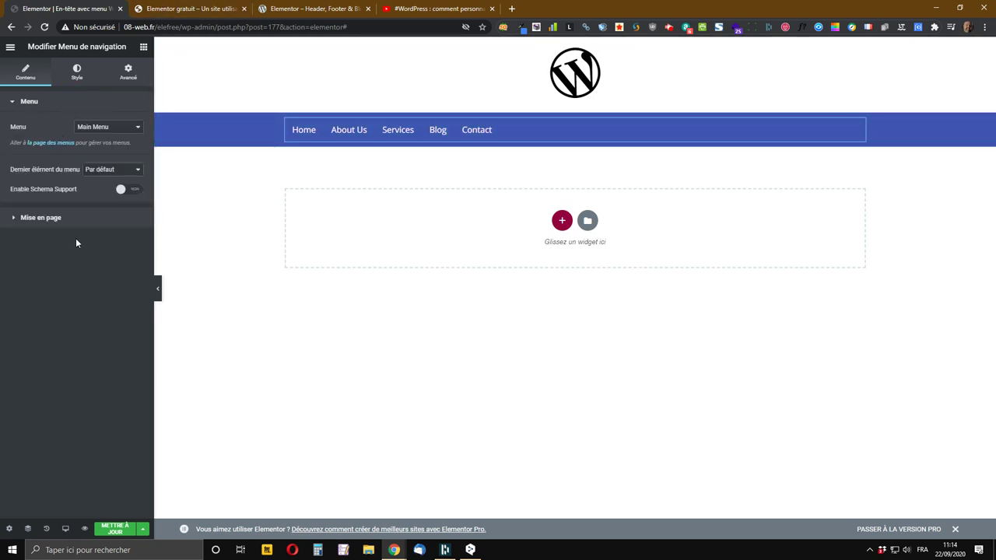
- Set the last item of the navigation menu to display as a button (Bouton)
left_click(100, 171)
left_click(116, 189)
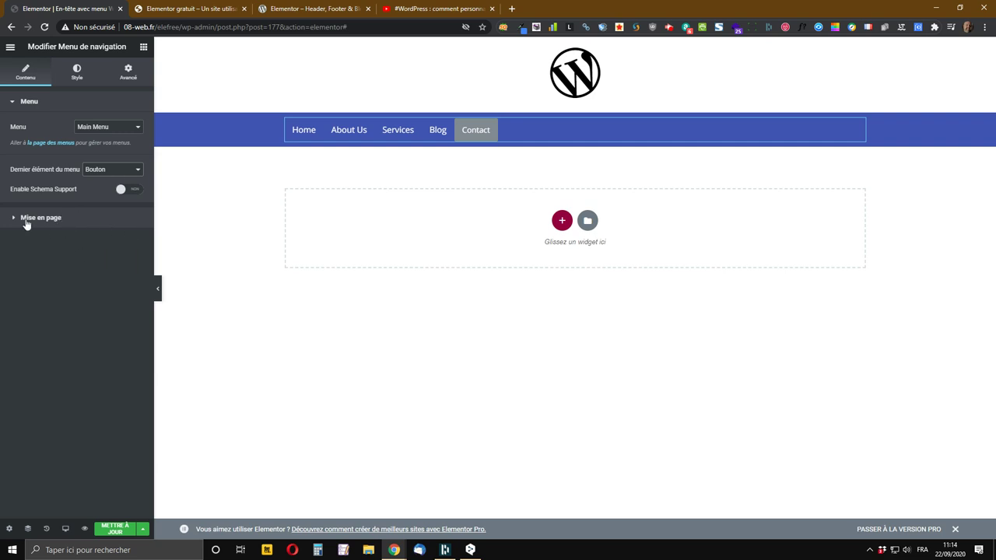
left_click(122, 192)
- Try the Vertical and Expanded layouts for the navigation menu
left_click(42, 221)
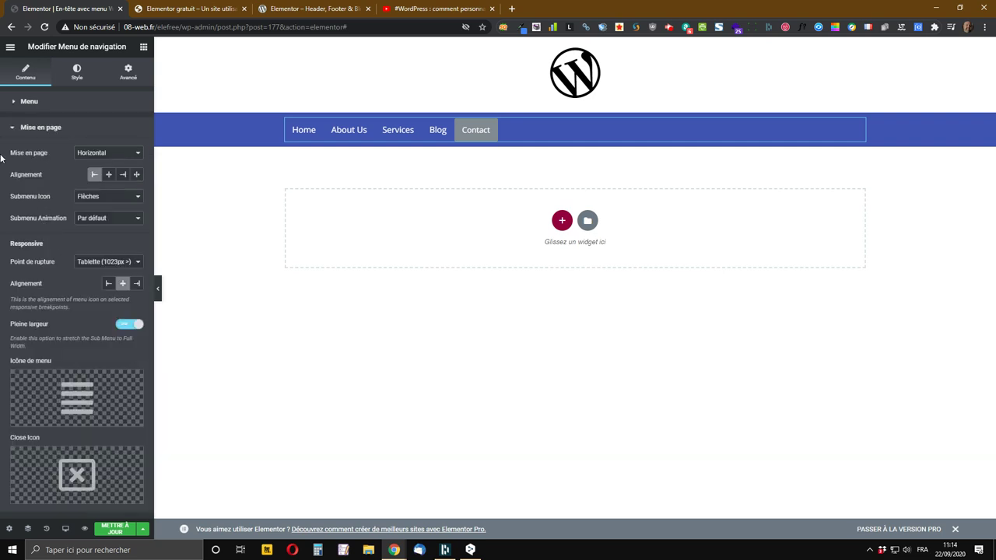
left_click(105, 153)
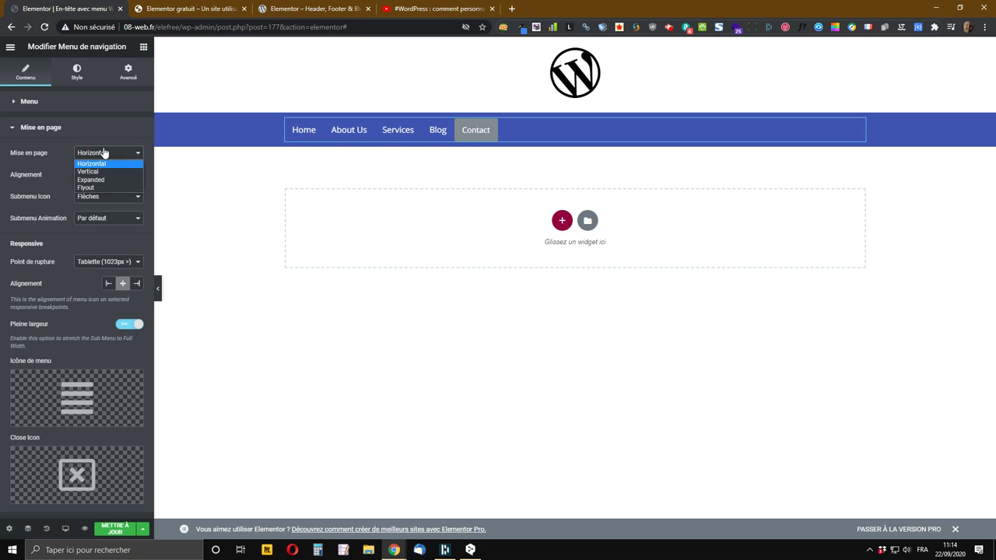
left_click(90, 171)
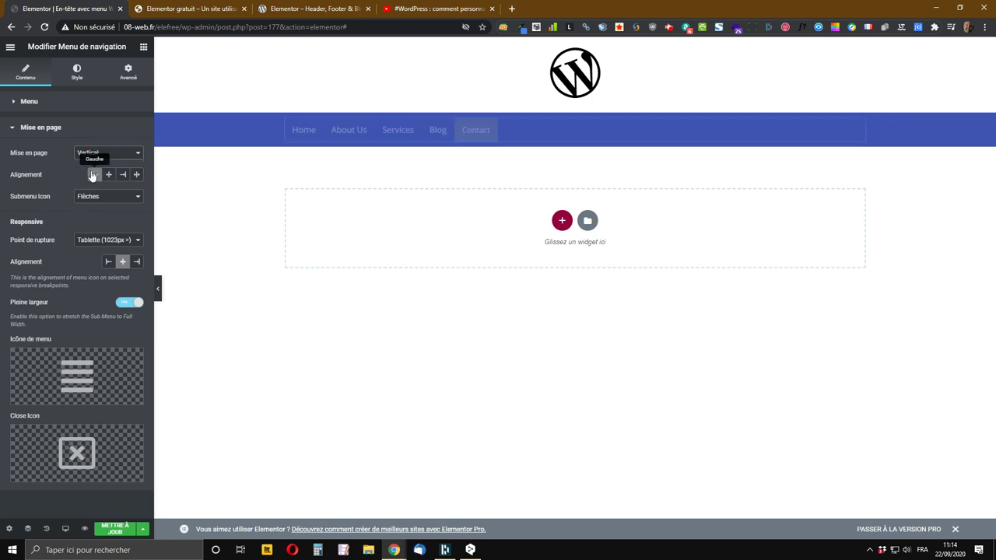
left_click(94, 175)
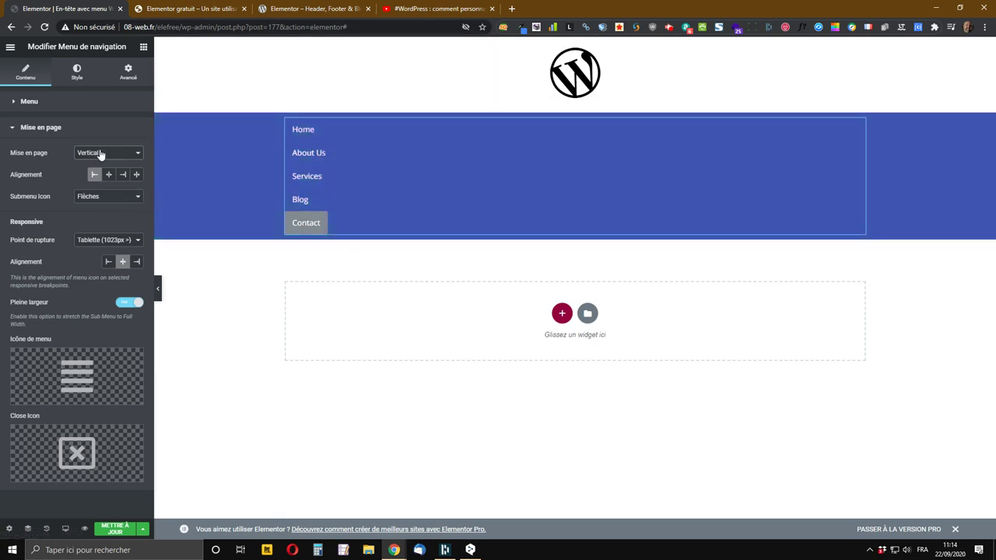
left_click(100, 154)
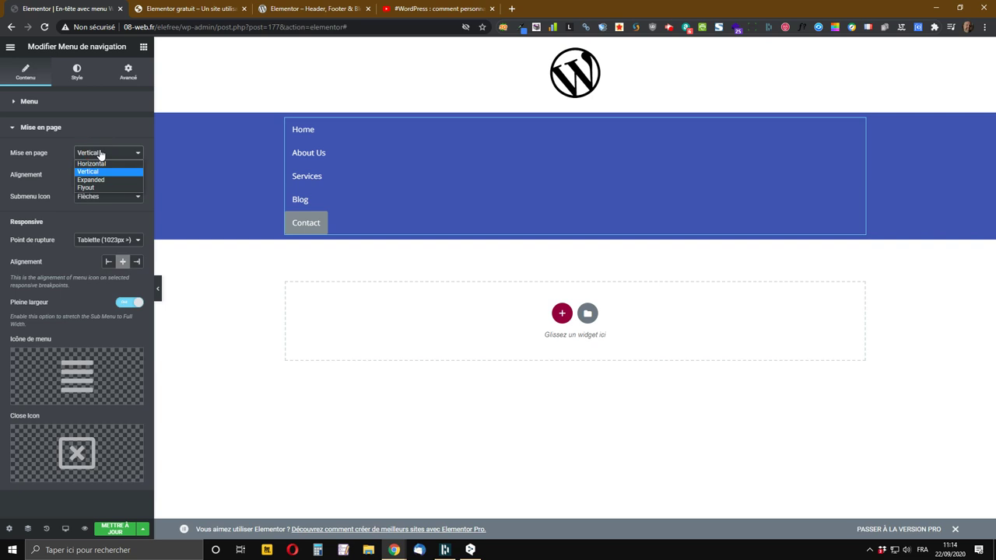
left_click(89, 180)
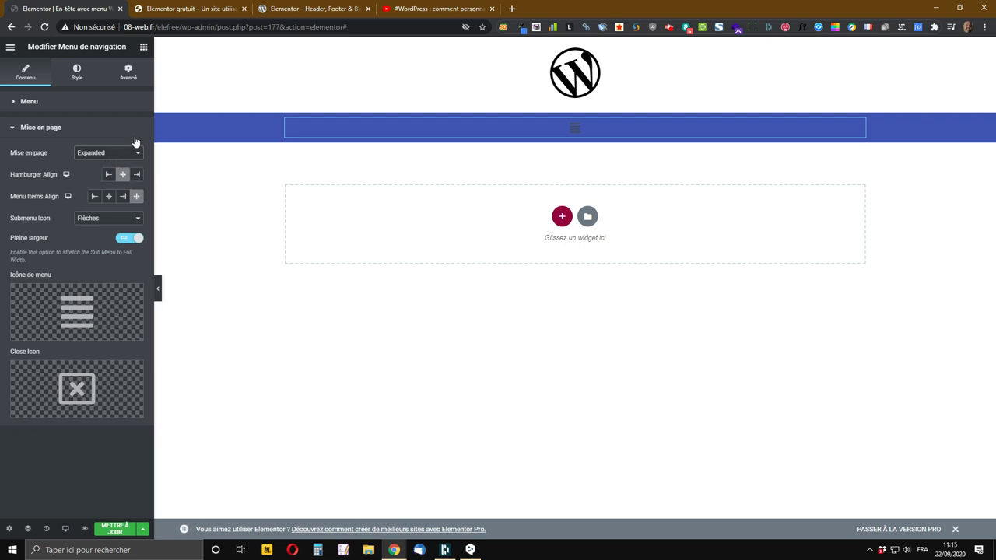
- Try the Flyout layout for the navigation menu and update the header template
left_click(118, 156)
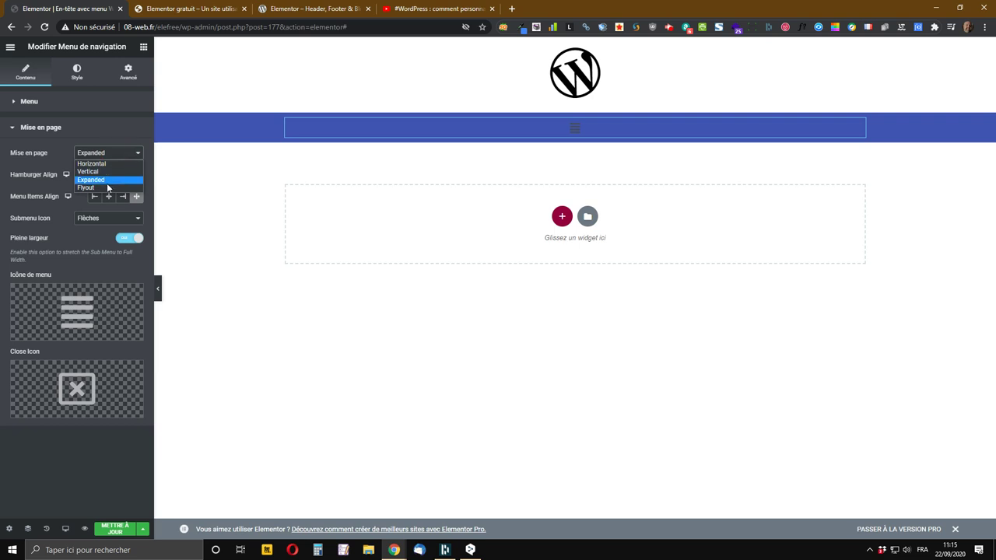
left_click(104, 187)
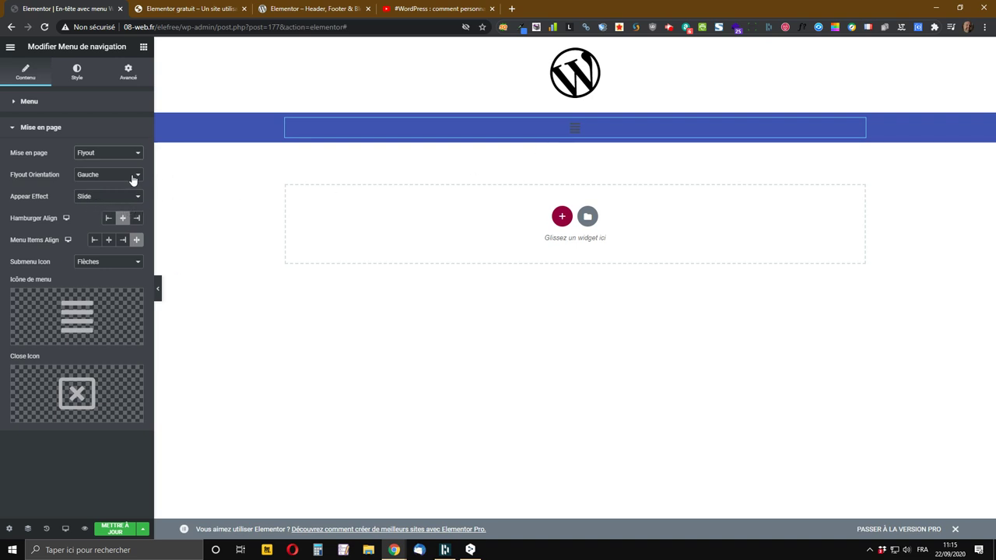
left_click(116, 159)
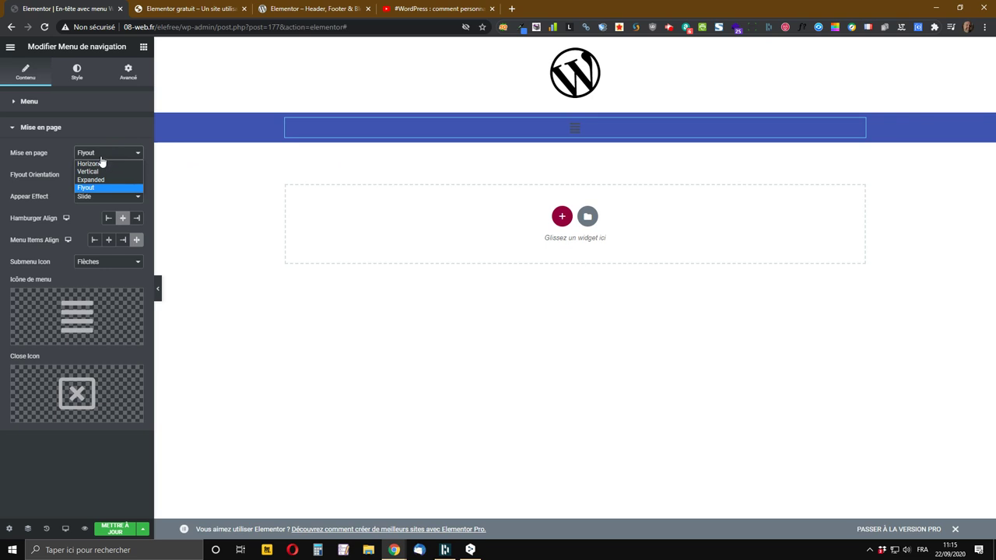
left_click(115, 529)
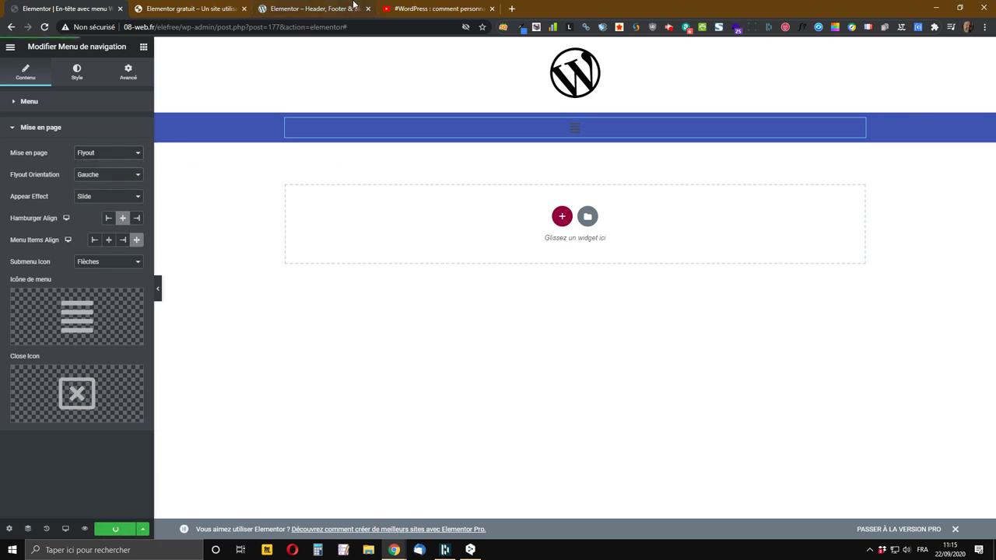
- Reload the live homepage and open and close the flyout menu from its hamburger icon
left_click(201, 11)
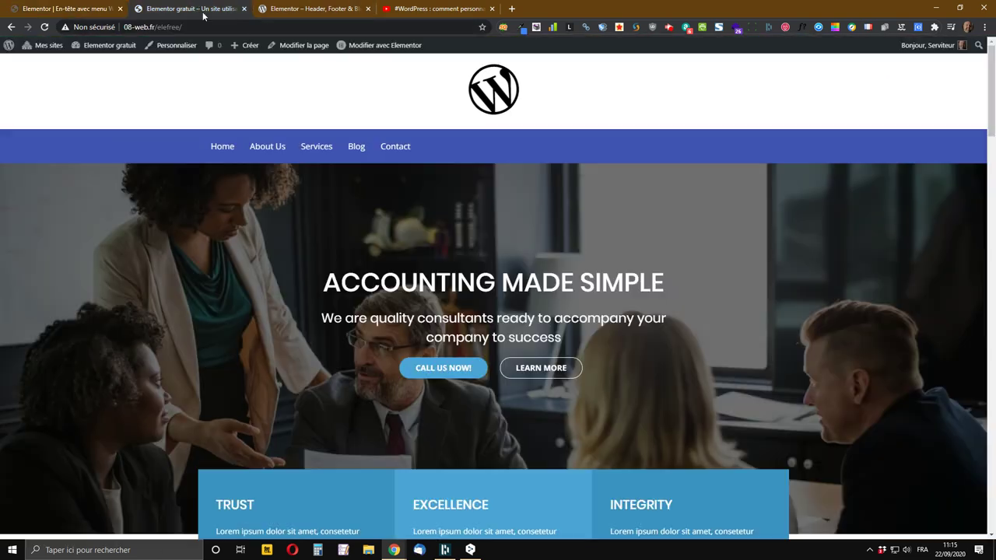
left_click(44, 27)
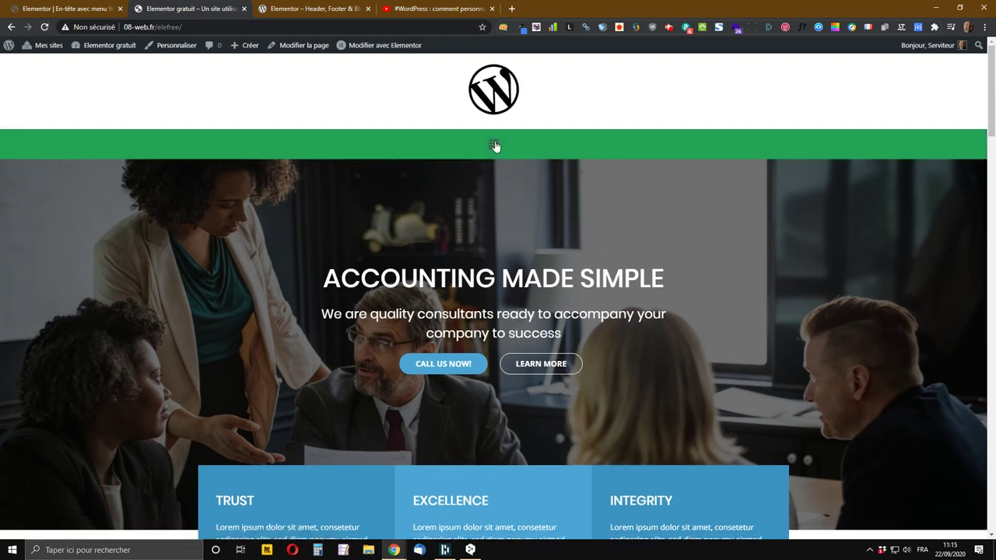
left_click(495, 146)
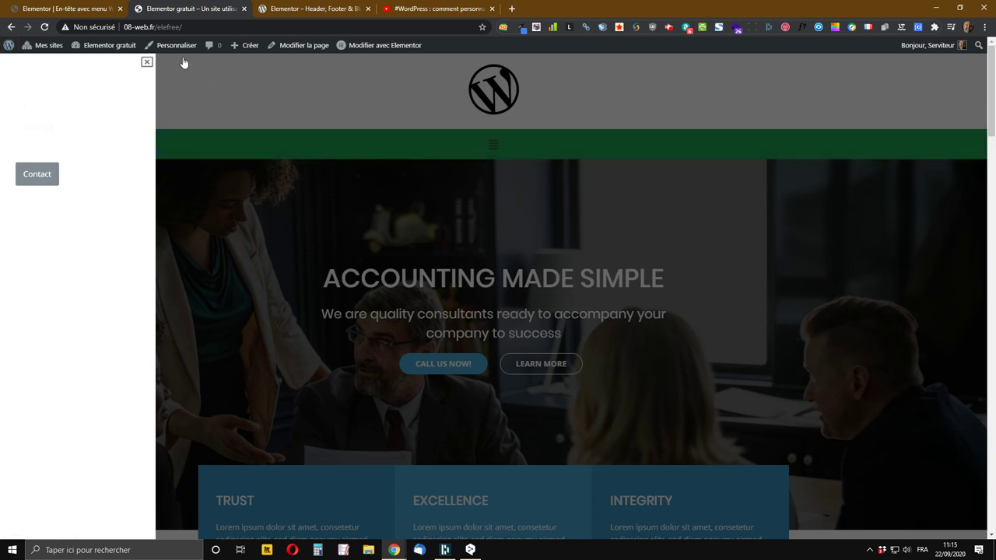
left_click(146, 61)
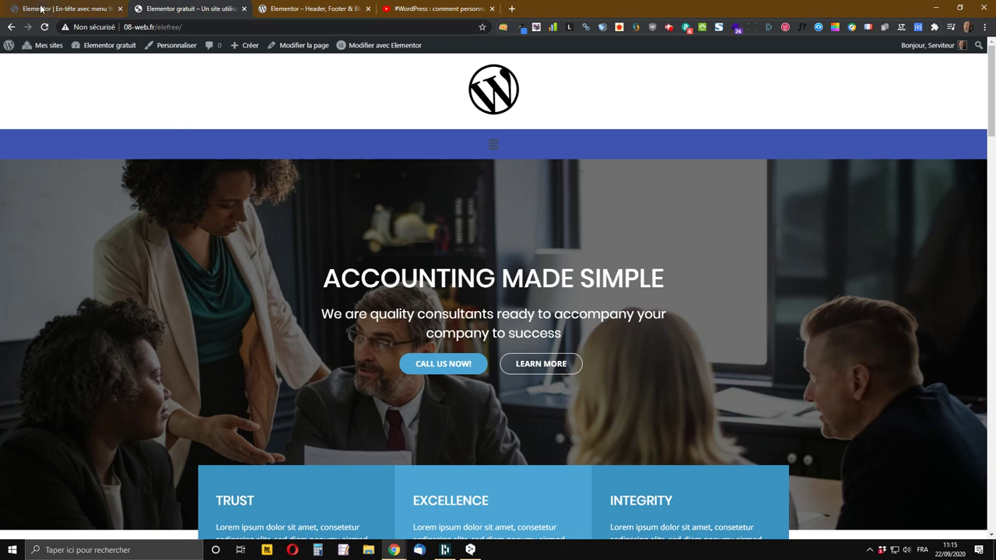
- Return to the header editor and set the navigation menu's layout to Horizontal
left_click(41, 8)
left_click(105, 154)
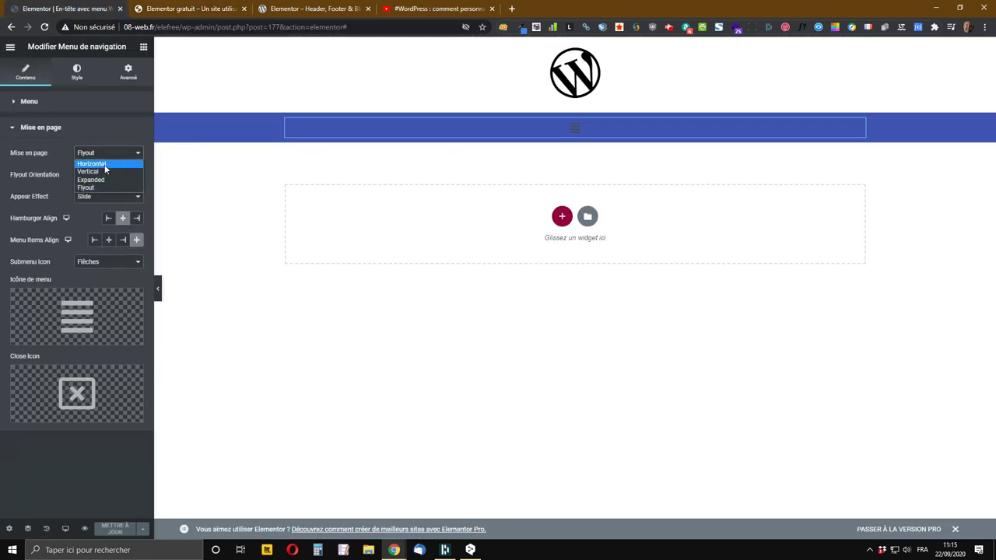
left_click(104, 162)
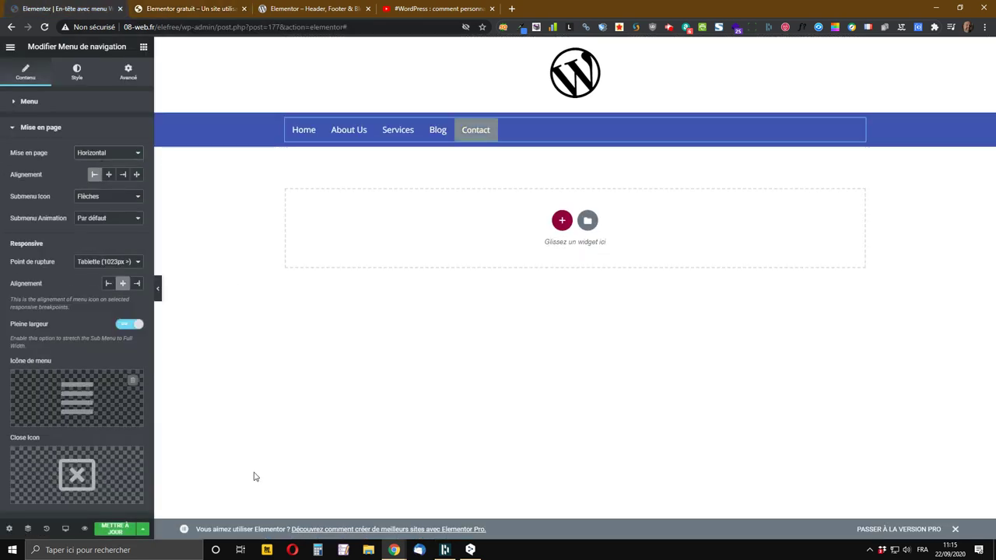
- Try right and justified alignment for the horizontal menu items and keep them centred
left_click(108, 176)
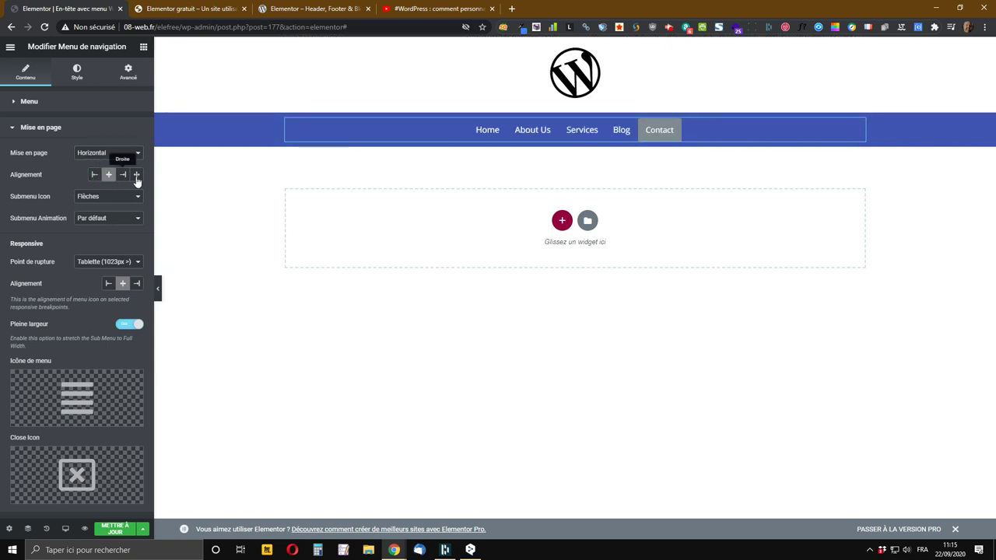
left_click(122, 178)
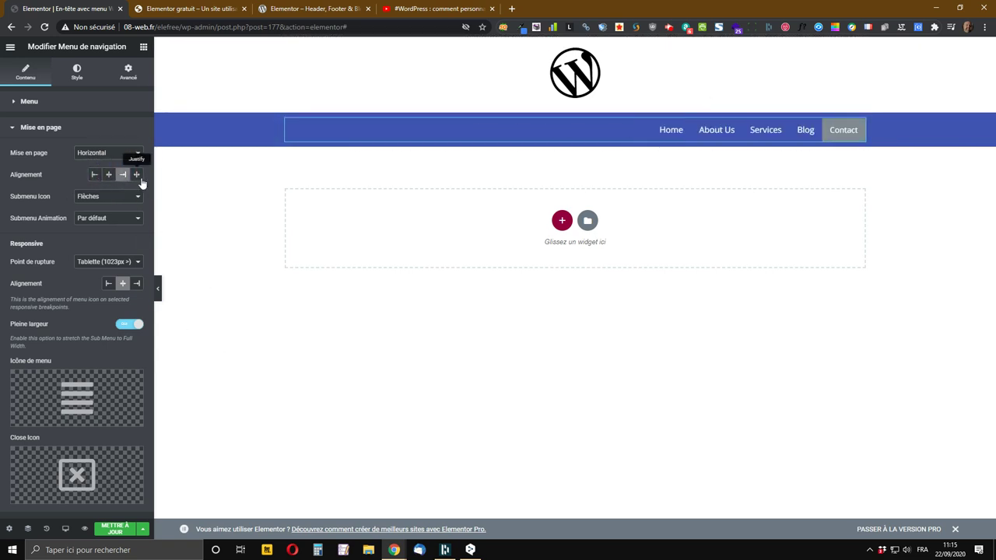
left_click(137, 176)
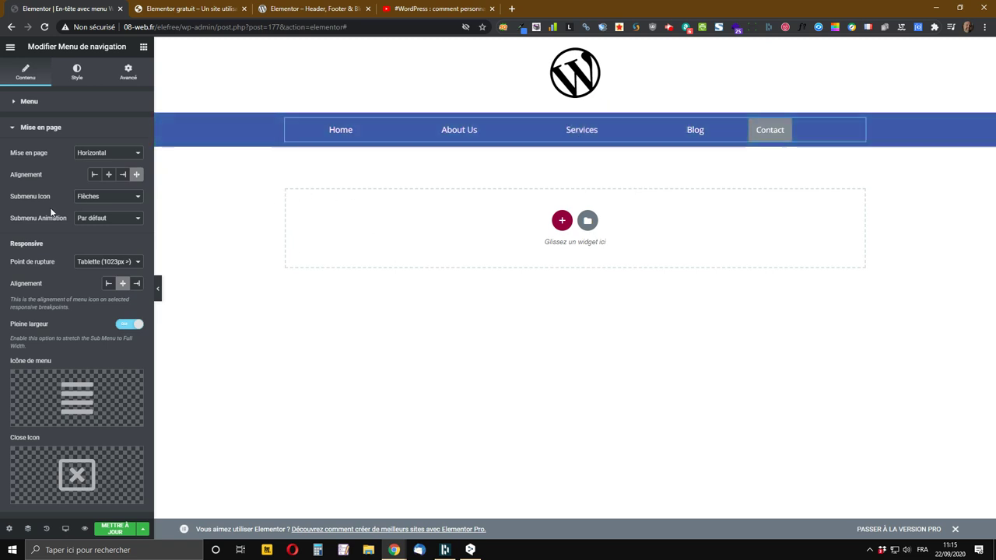
left_click(109, 175)
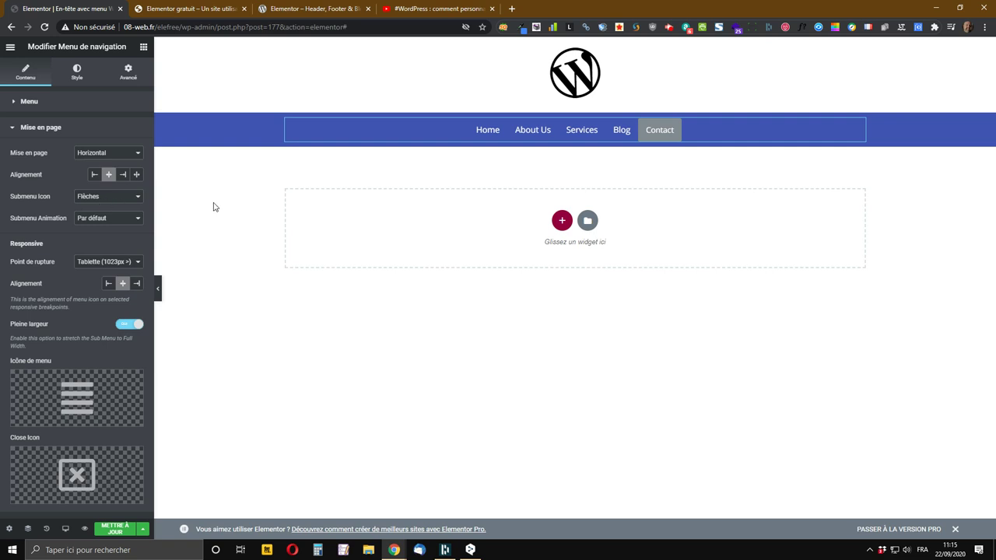
- Open the site's WordPress dashboard at 08-web.fr/elefree/wp-admin/ in a separate browser tab from the homepage
left_click(150, 7)
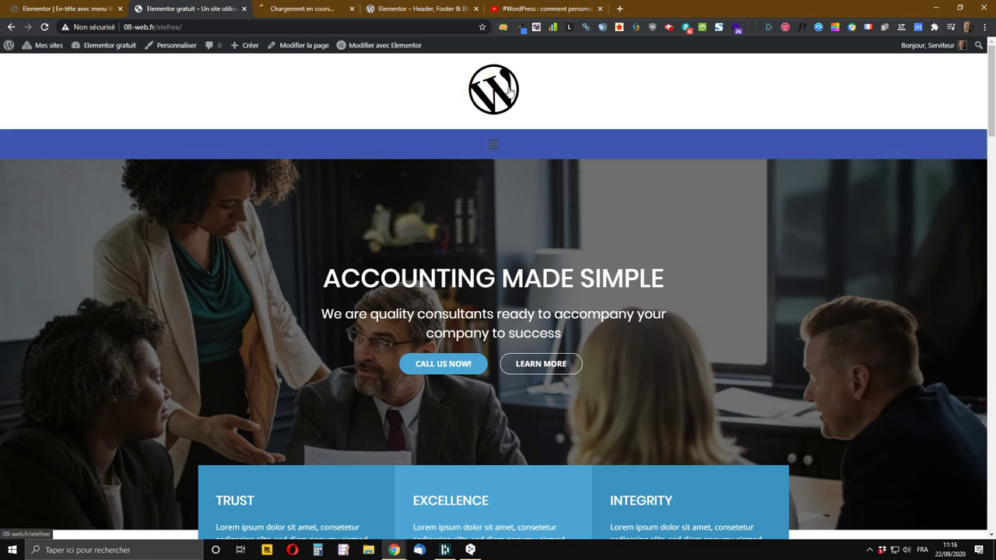
key("F5")
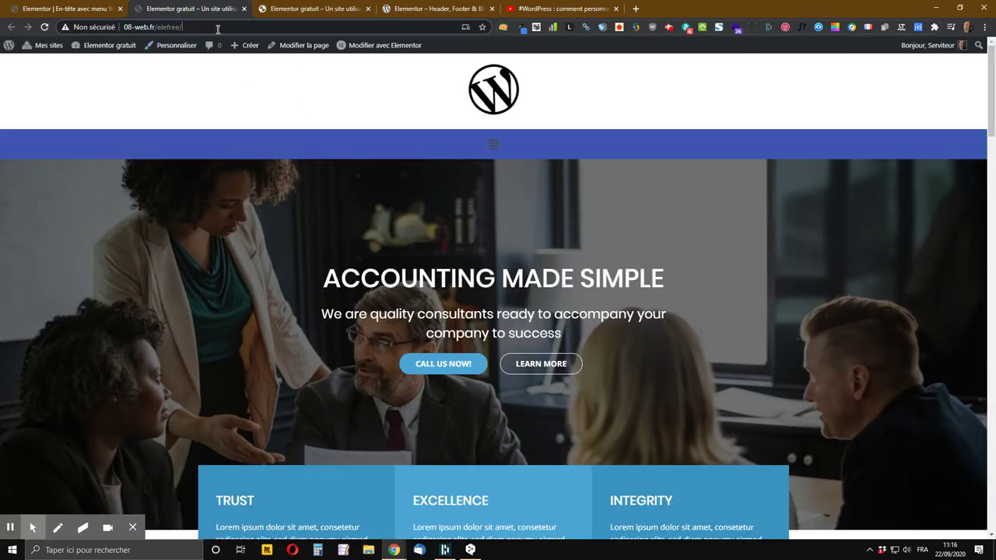
key("ctrl+l")
key("End")
type("wp-adm")
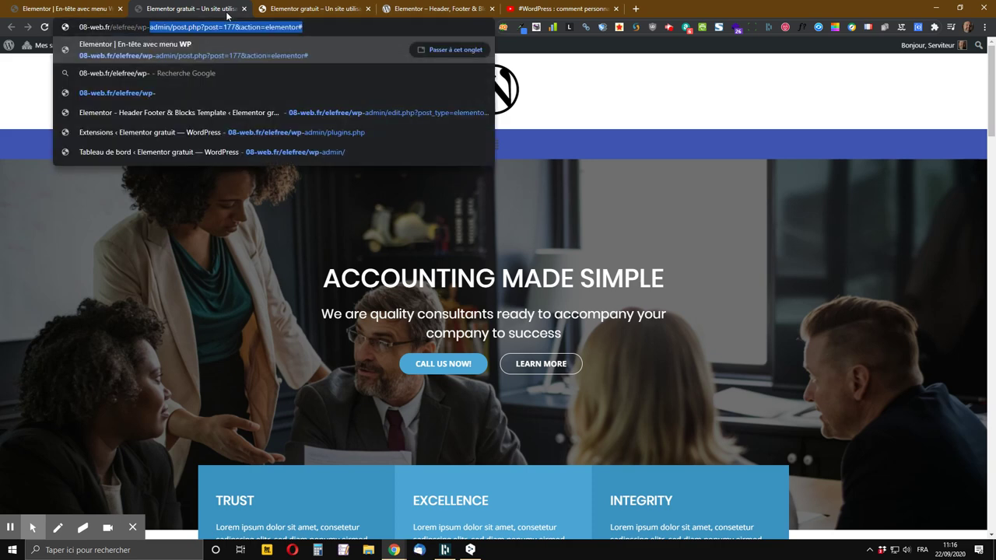
type("in")
key("Return")
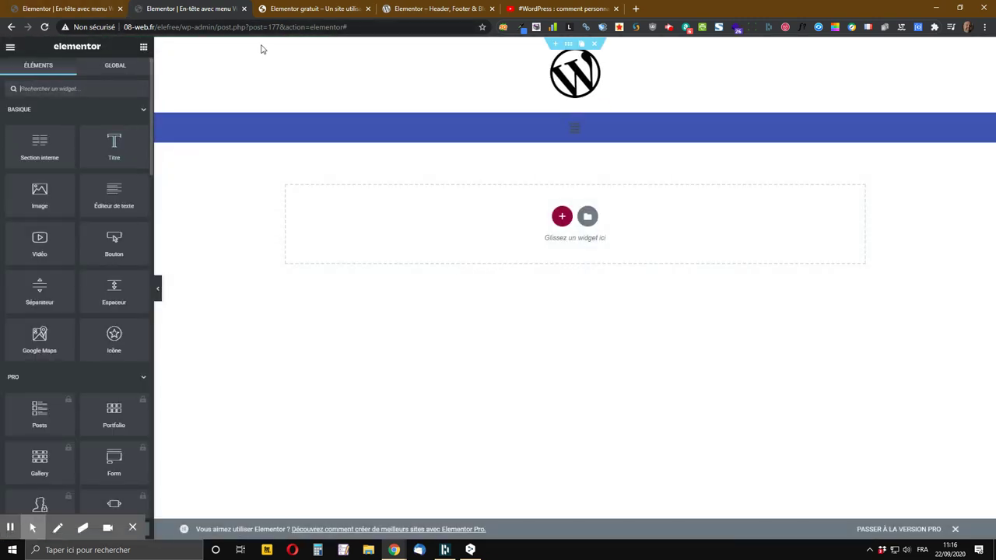
left_click(111, 6)
left_click(167, 9)
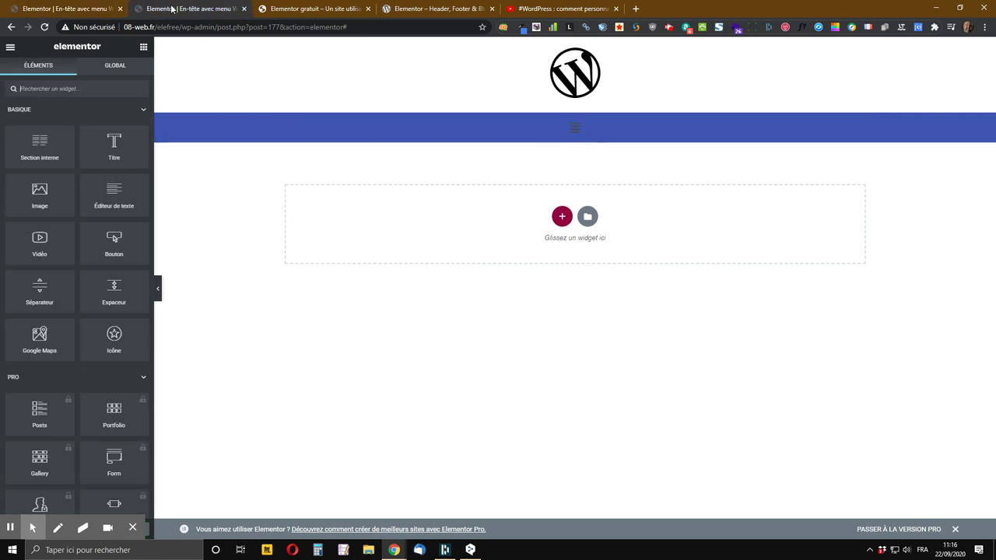
left_click_drag(219, 27, 805, 39)
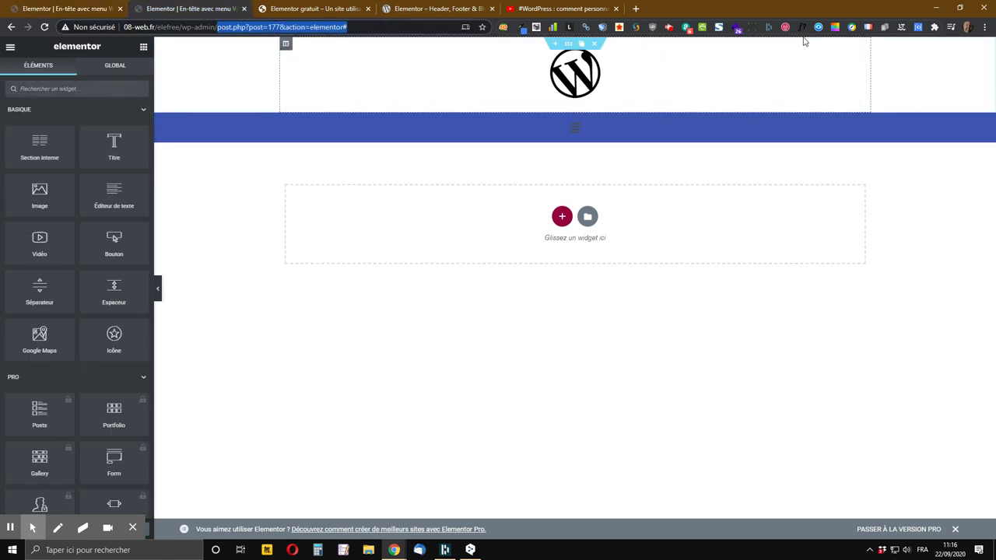
key("BackSpace")
key("Return")
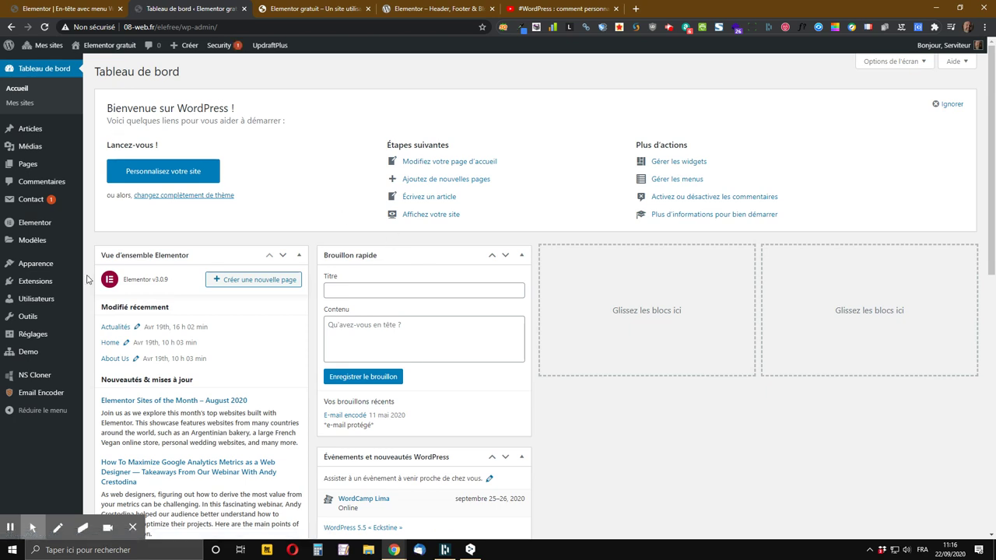
- On the WordPress Menus page, nest Services as a sub-item of About Us in Main Menu and save the menu
mouse_move(56, 344)
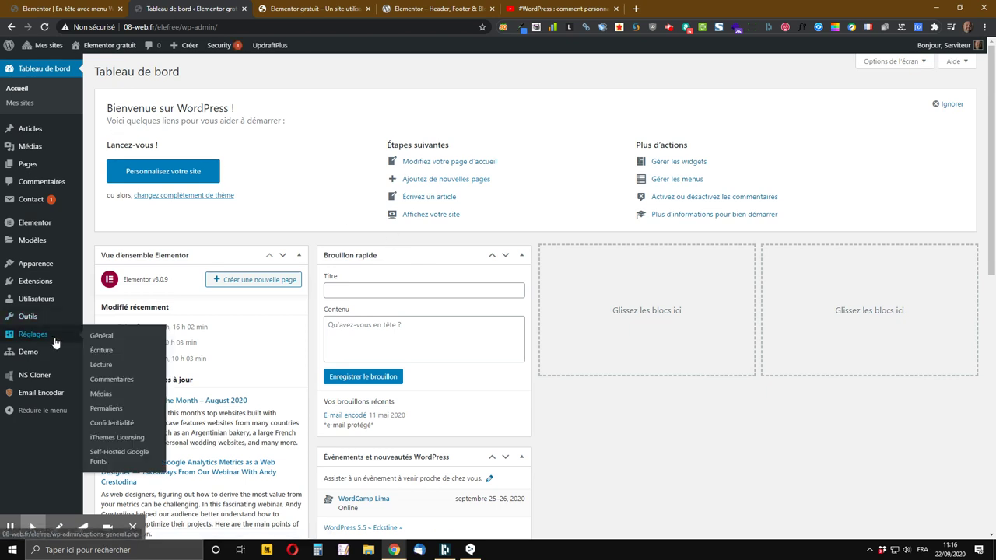
mouse_move(47, 264)
left_click(109, 312)
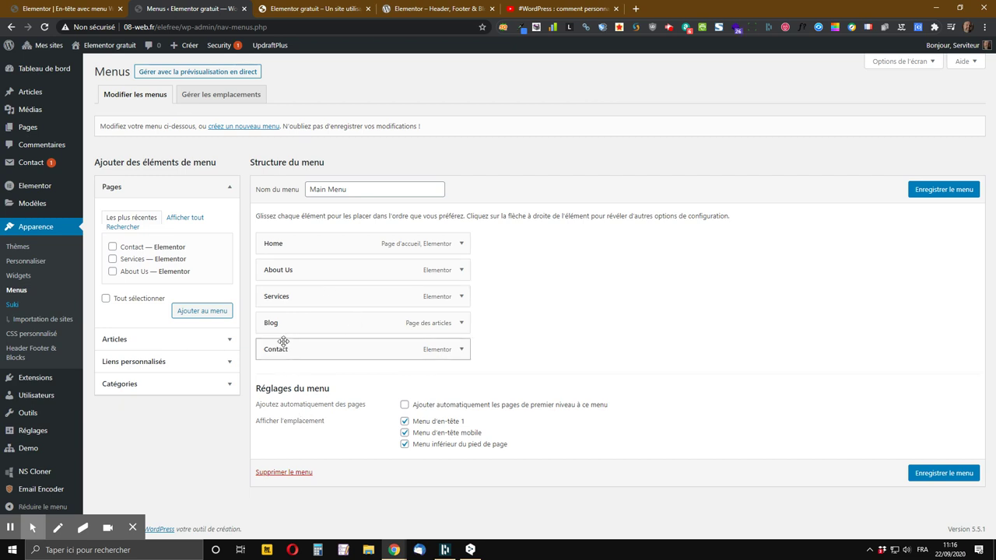
left_click(328, 298)
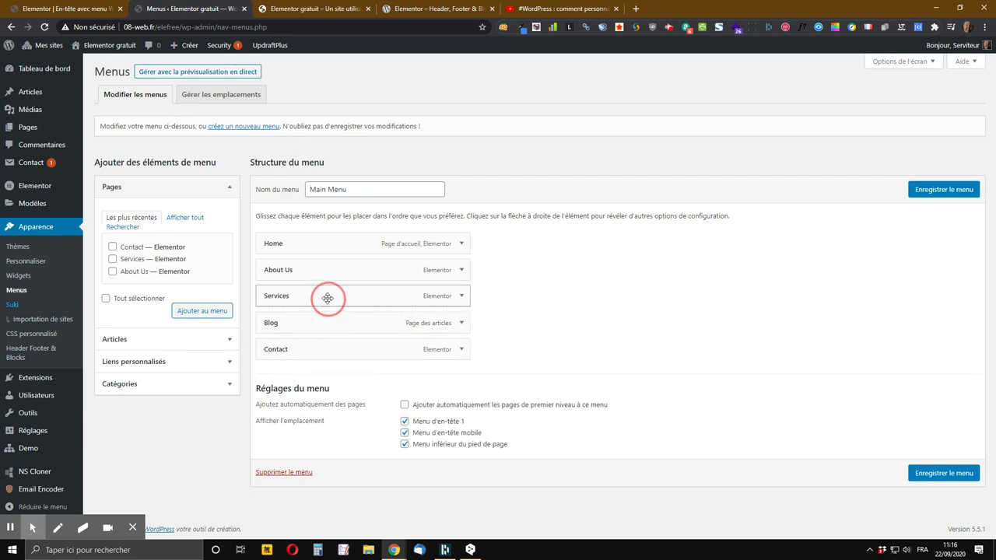
left_click_drag(328, 298, 373, 302)
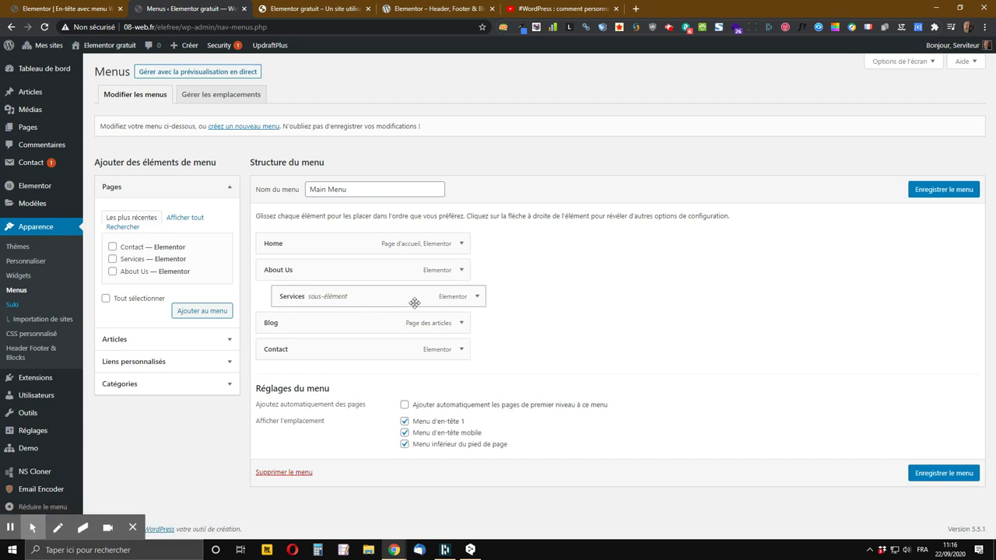
left_click(962, 195)
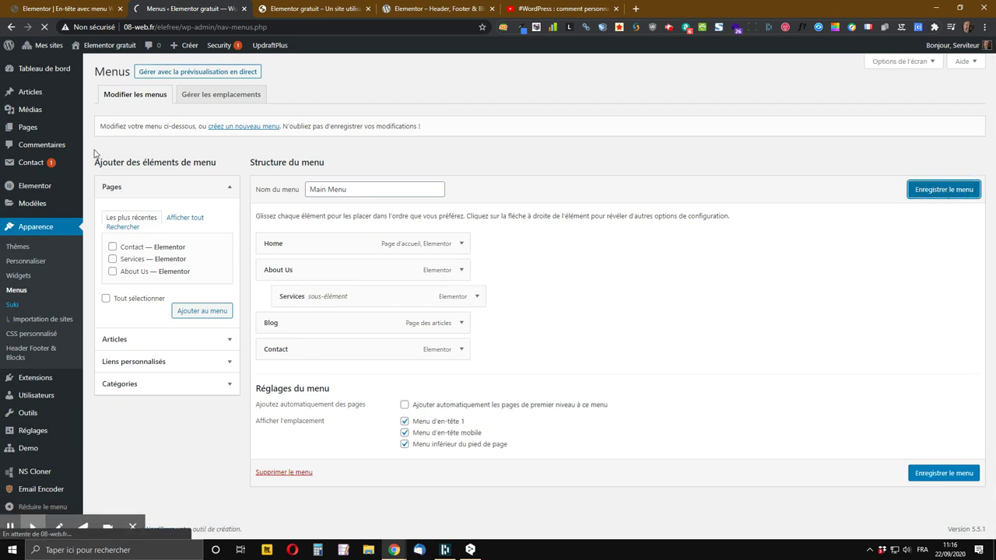
- Reload the live homepage to check the menu and return to the header template in the Elementor editor
left_click(285, 8)
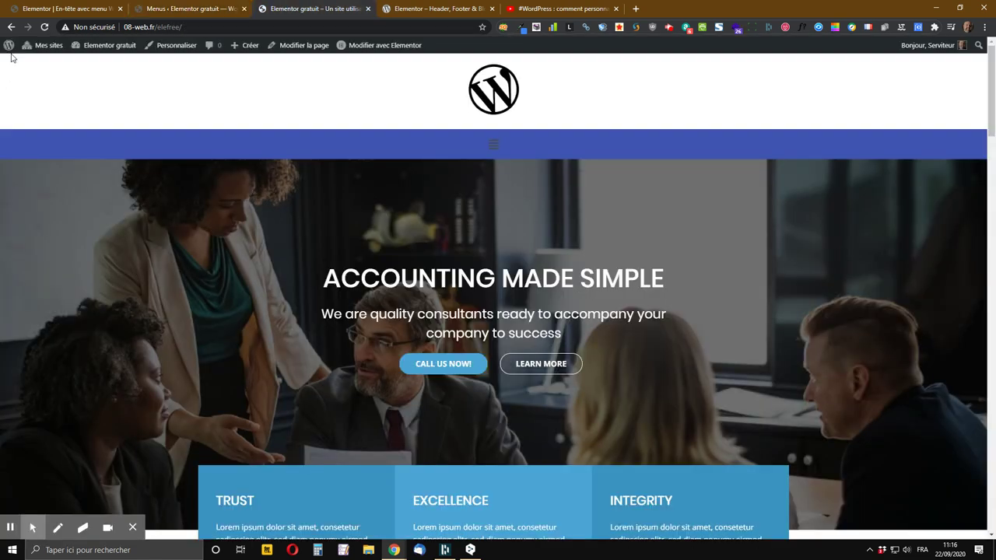
left_click(45, 28)
left_click(190, 8)
left_click(80, 11)
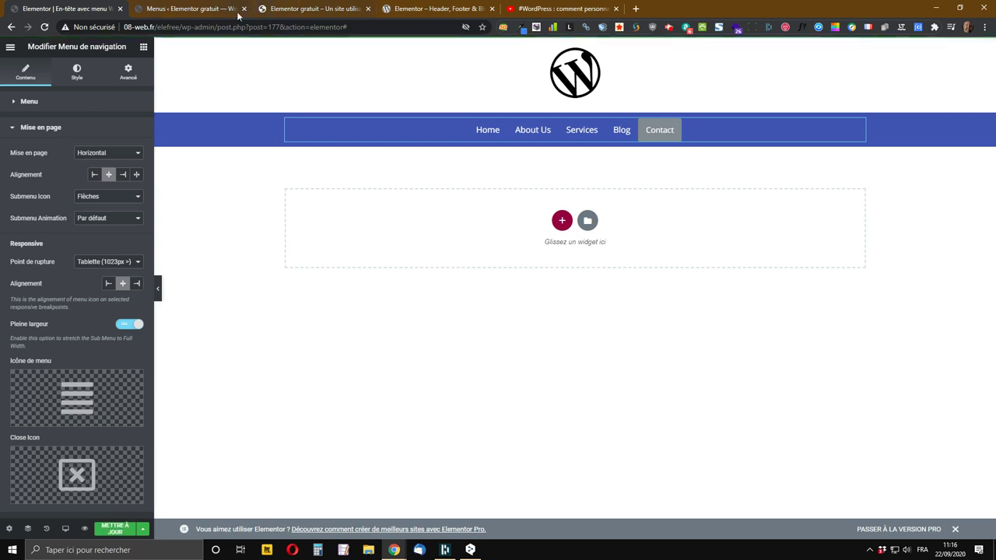
- Reload the live homepage, check the Services submenu under About Us, and return to the header template in the Elementor editor
left_click(313, 9)
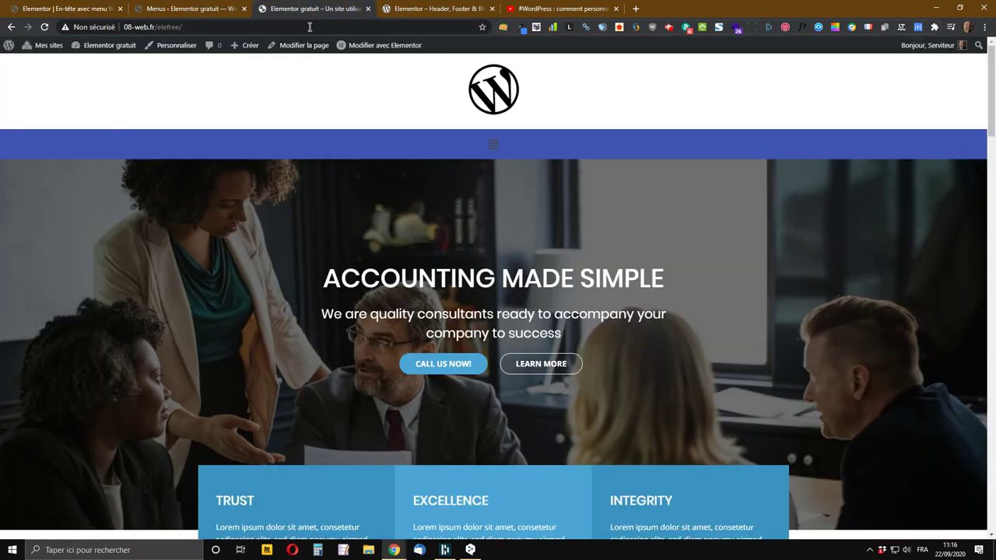
left_click(45, 27)
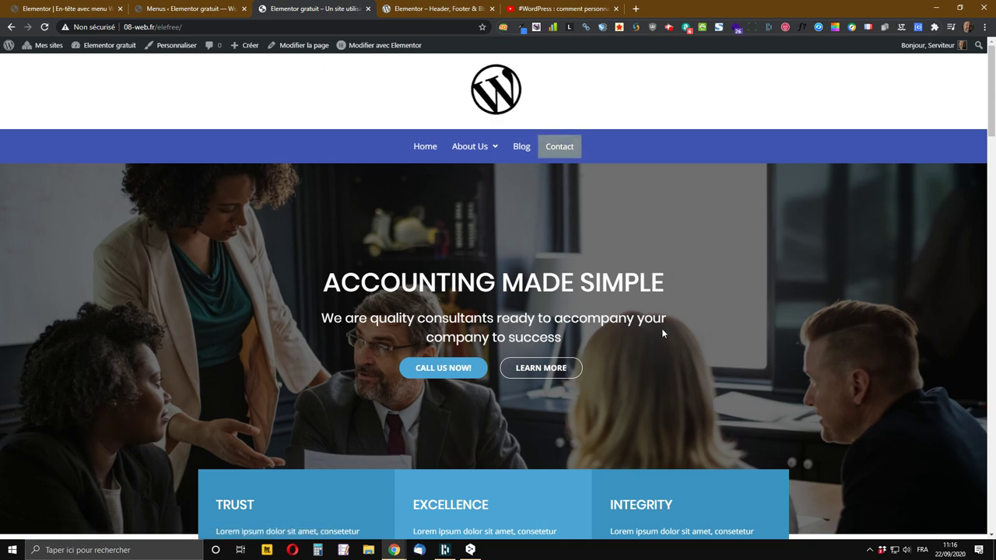
mouse_move(488, 159)
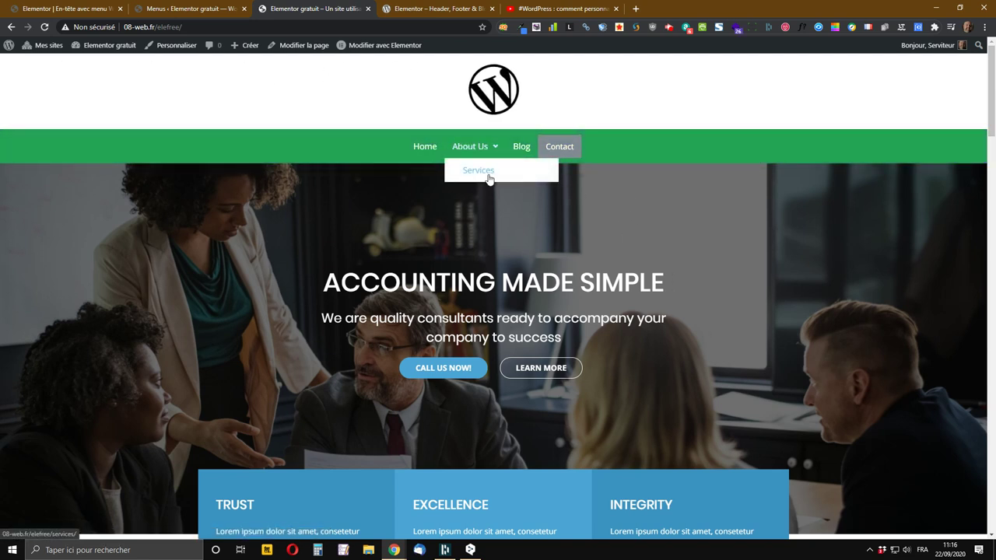
left_click(193, 8)
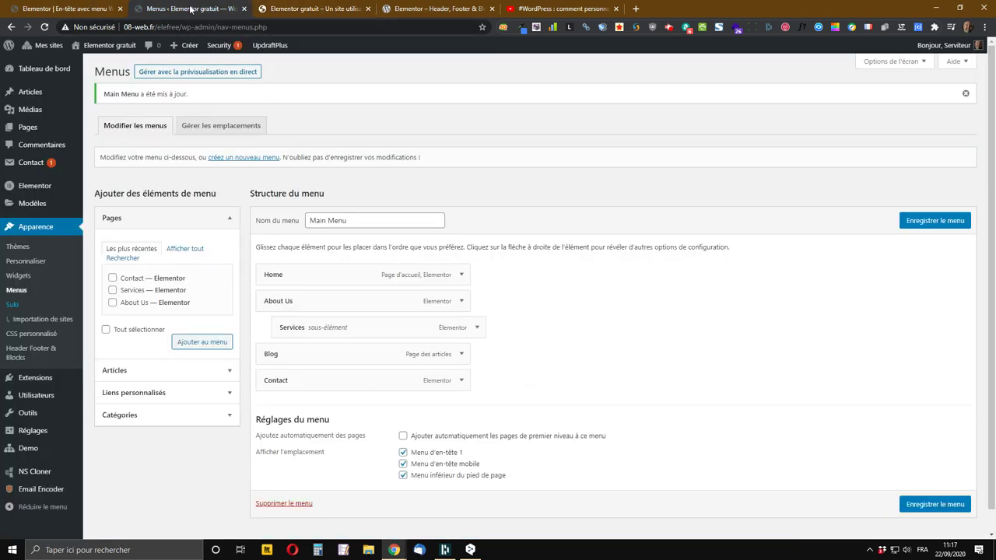
left_click_drag(191, 8, 86, 9)
left_click(194, 9)
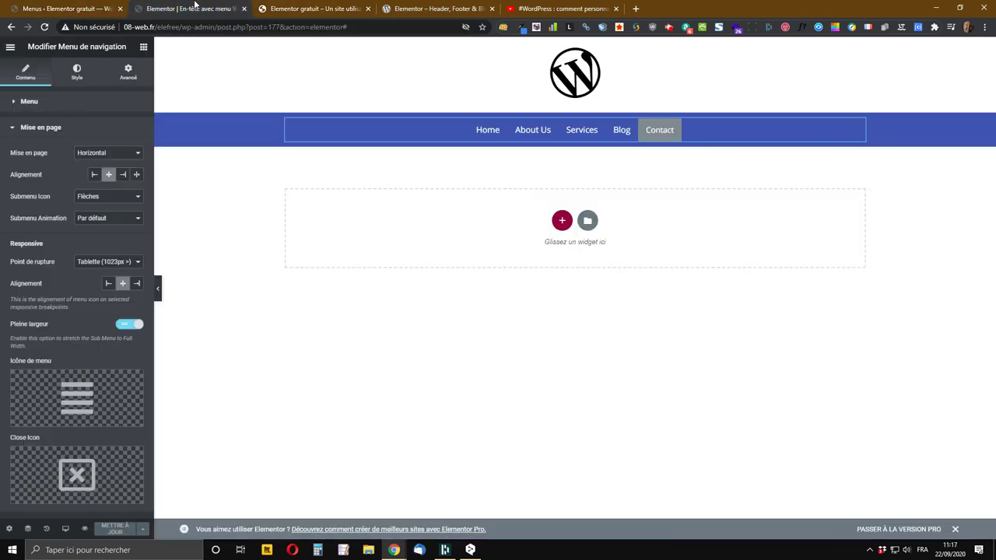
- Try the Signe « plus » submenu icon, update the header and check About Us on the reloaded live homepage
left_click(97, 201)
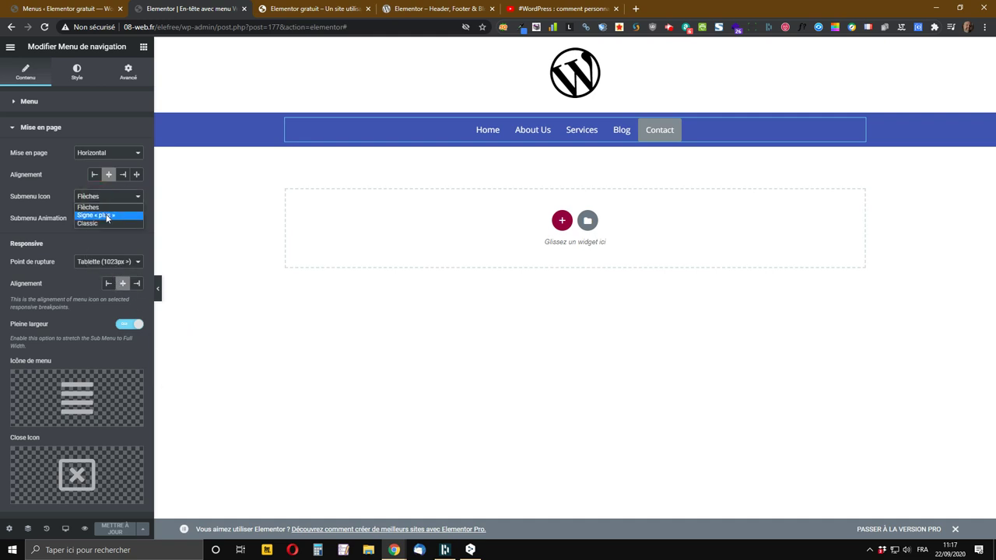
left_click(107, 217)
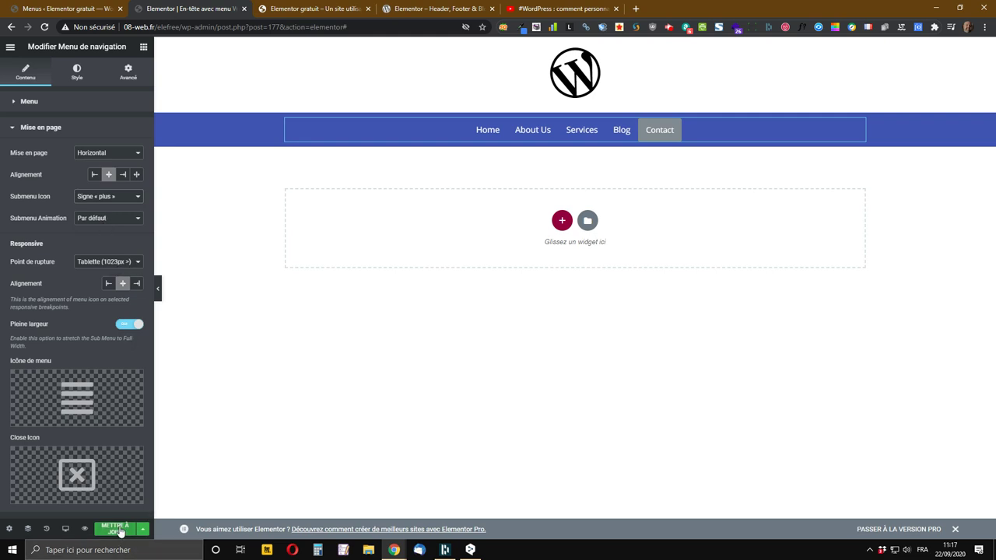
left_click(116, 530)
left_click(303, 7)
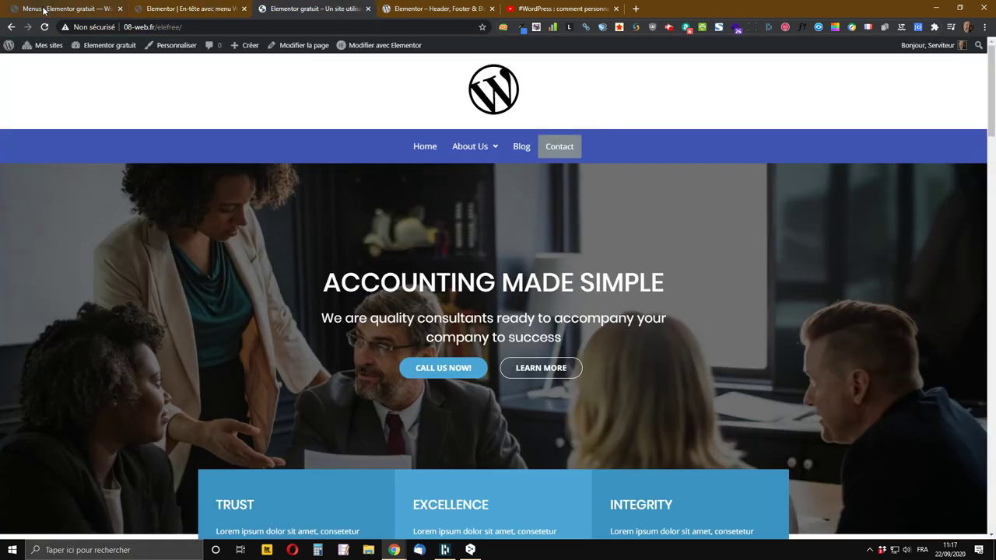
left_click(45, 28)
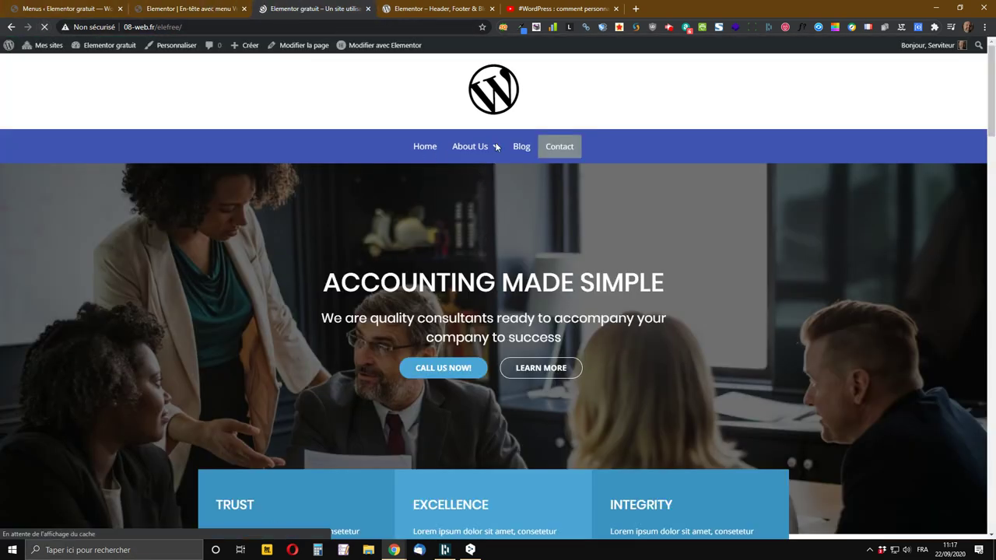
mouse_move(497, 148)
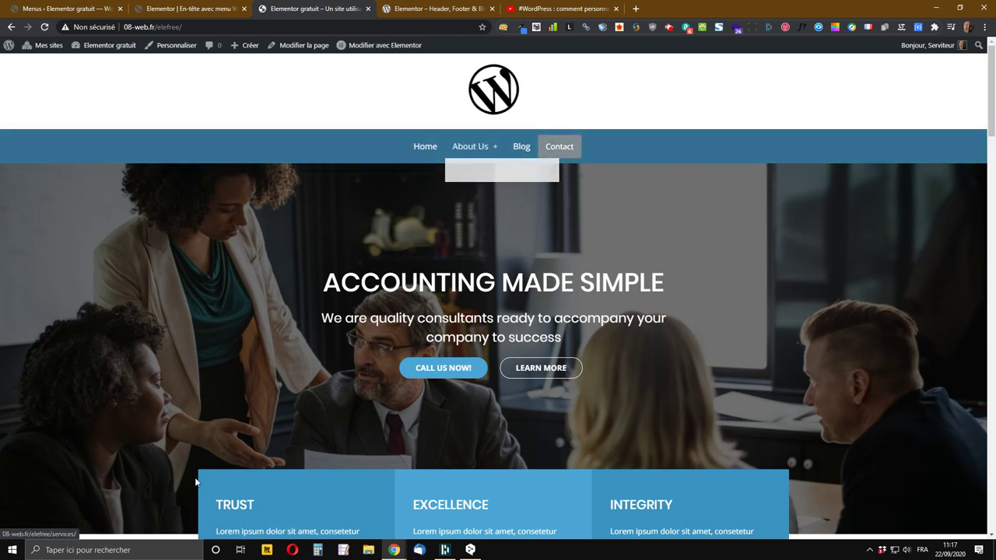
- Back in the header template, set the submenu icon to Classic, update it and check the menu on the reloaded homepage
left_click(192, 8)
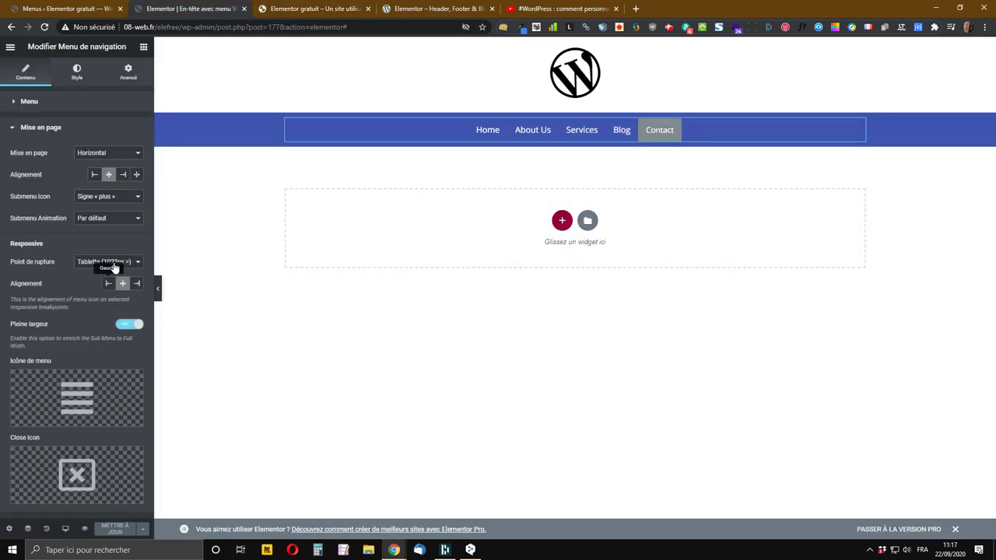
left_click(97, 200)
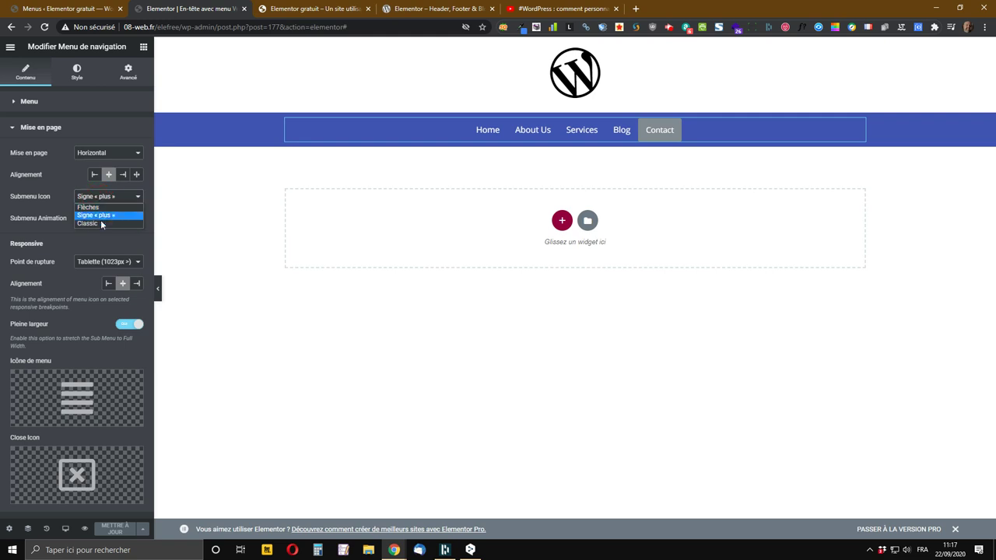
left_click(99, 222)
left_click(115, 530)
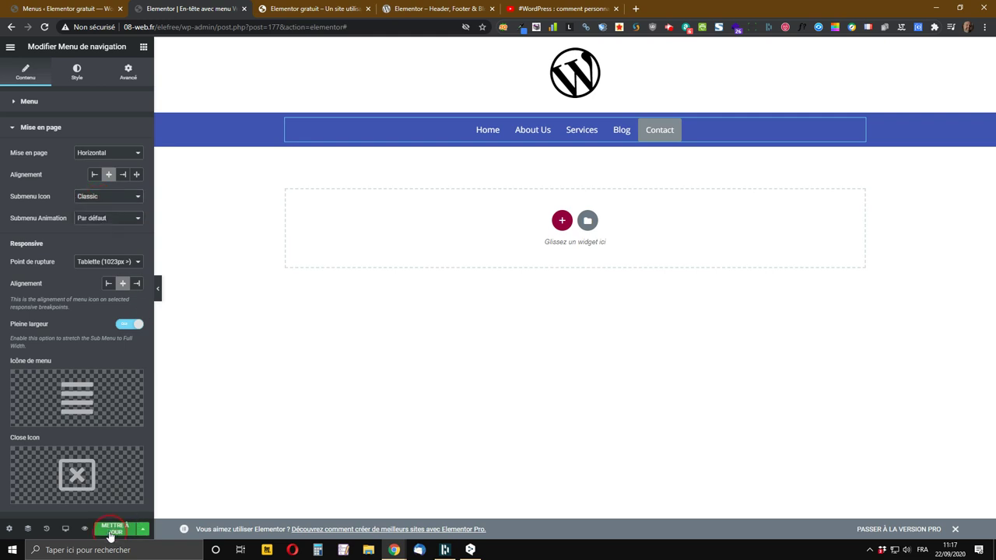
left_click(289, 6)
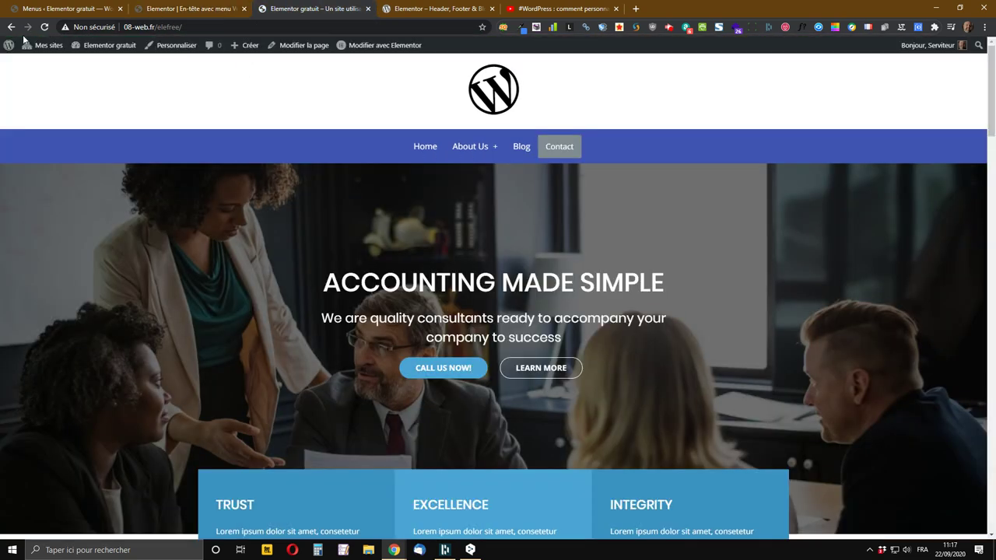
left_click(45, 30)
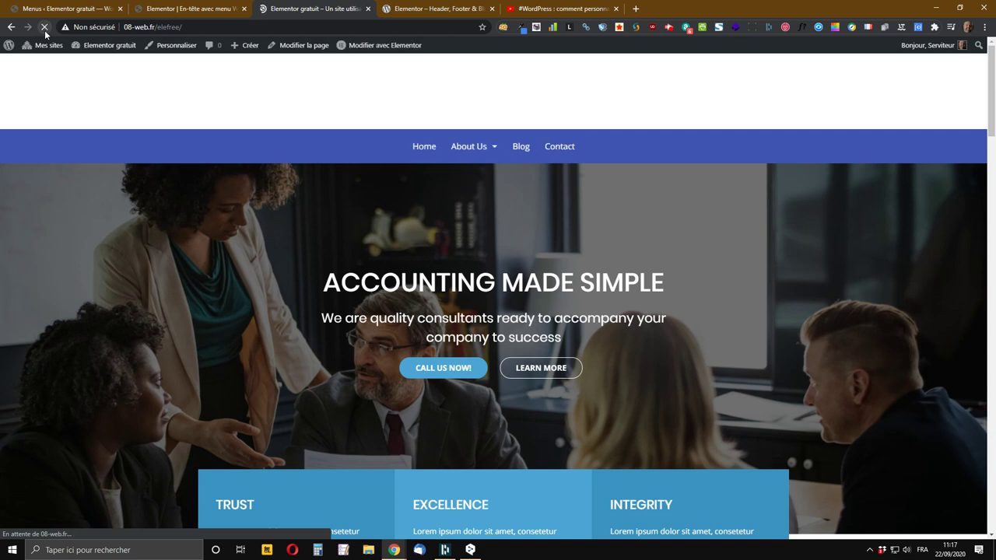
mouse_move(504, 156)
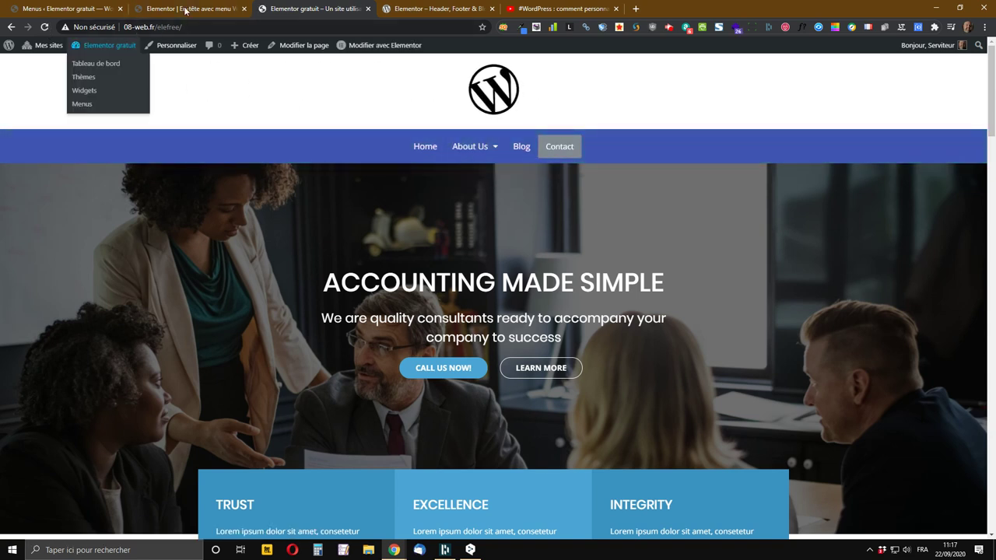
- Return to the header template and switch the submenu icon to Flèches, then back to Classic
left_click(194, 8)
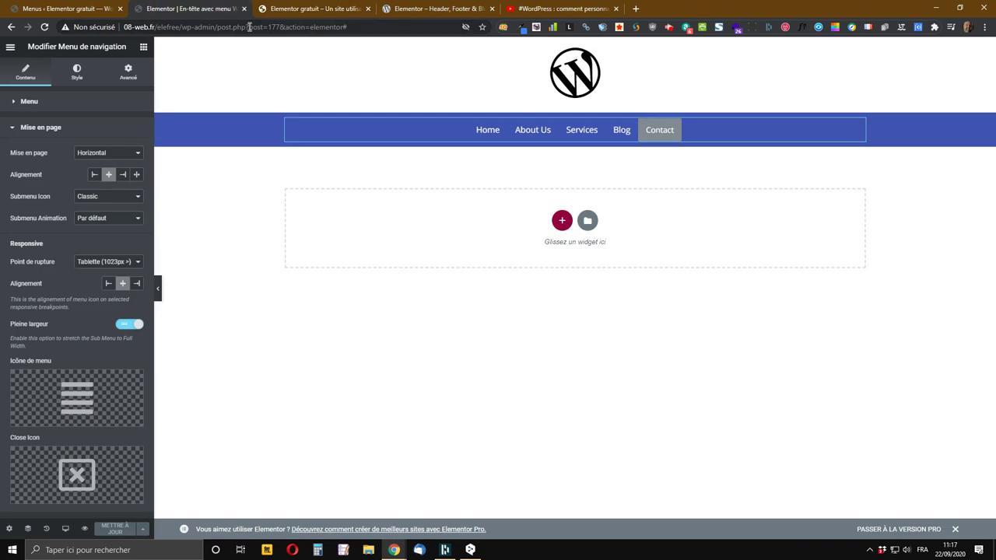
left_click(84, 199)
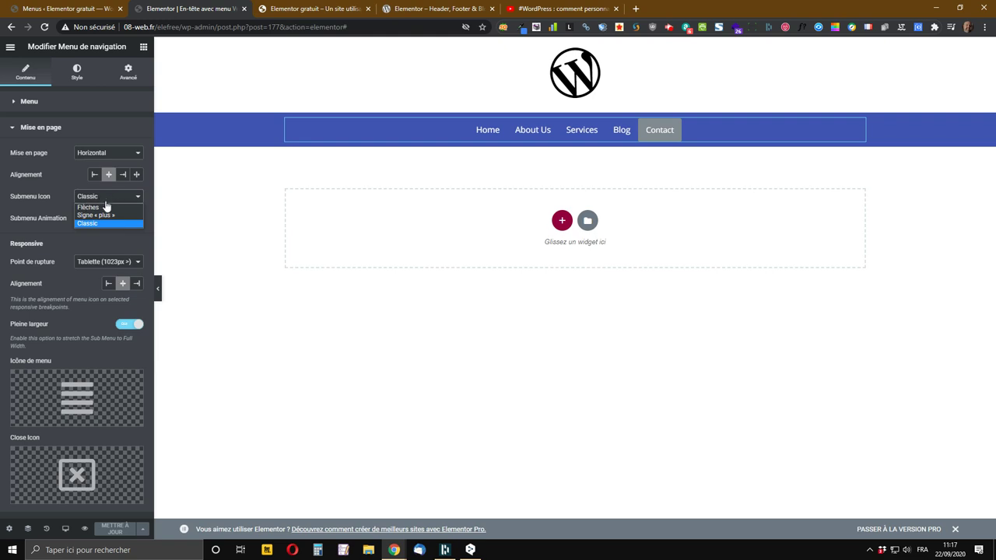
left_click(98, 207)
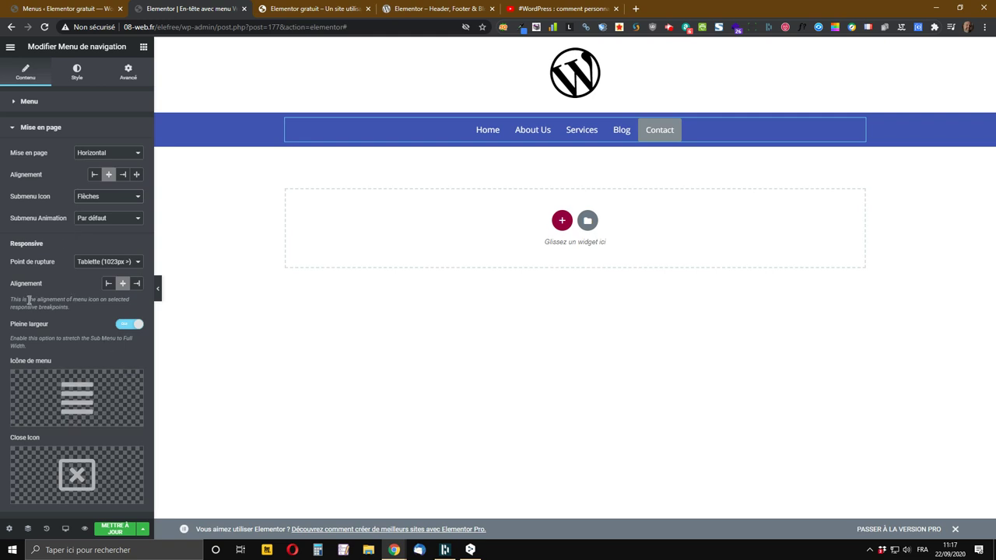
left_click(102, 204)
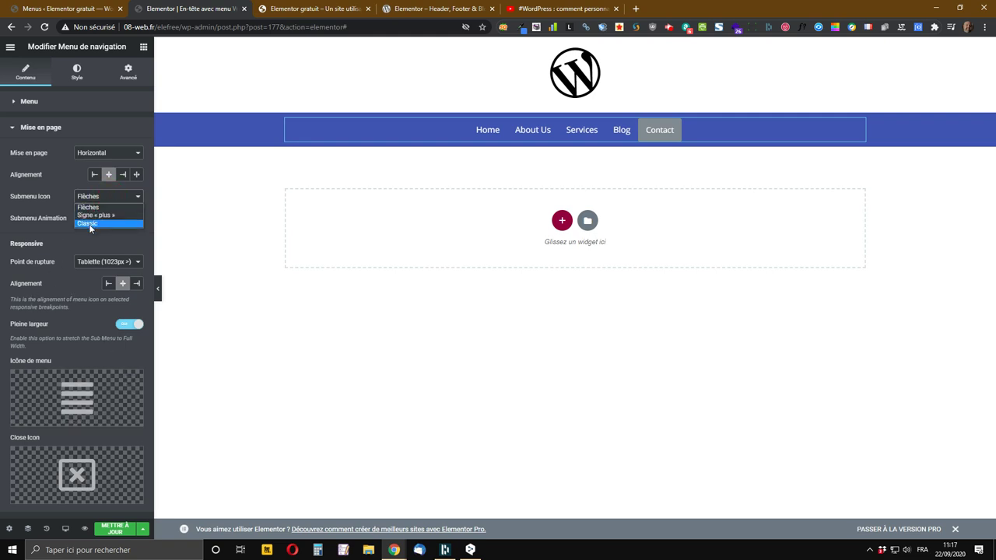
left_click(91, 225)
- Set the submenu animation to Slide Up, update the header and check the About Us submenu on the reloaded homepage
left_click(104, 219)
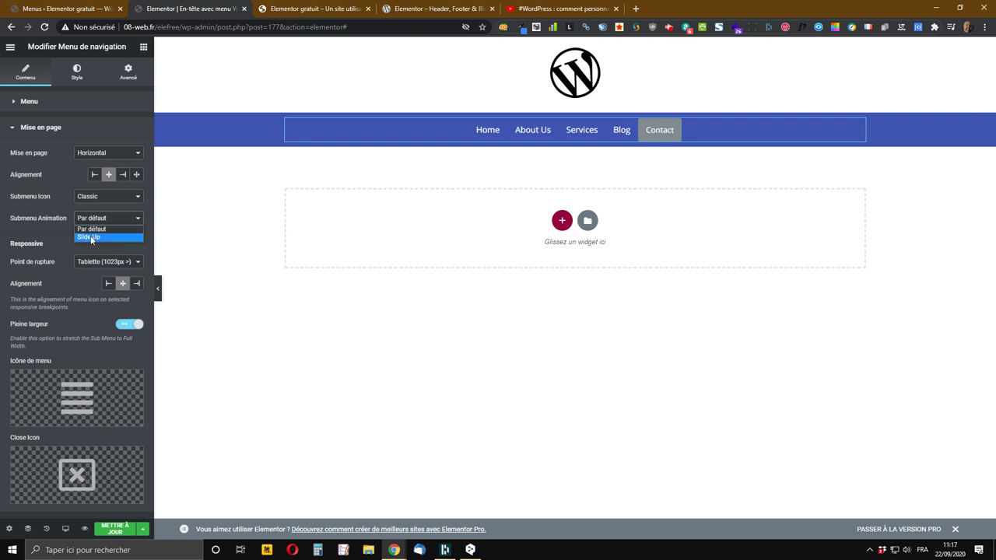
left_click(93, 237)
left_click(117, 531)
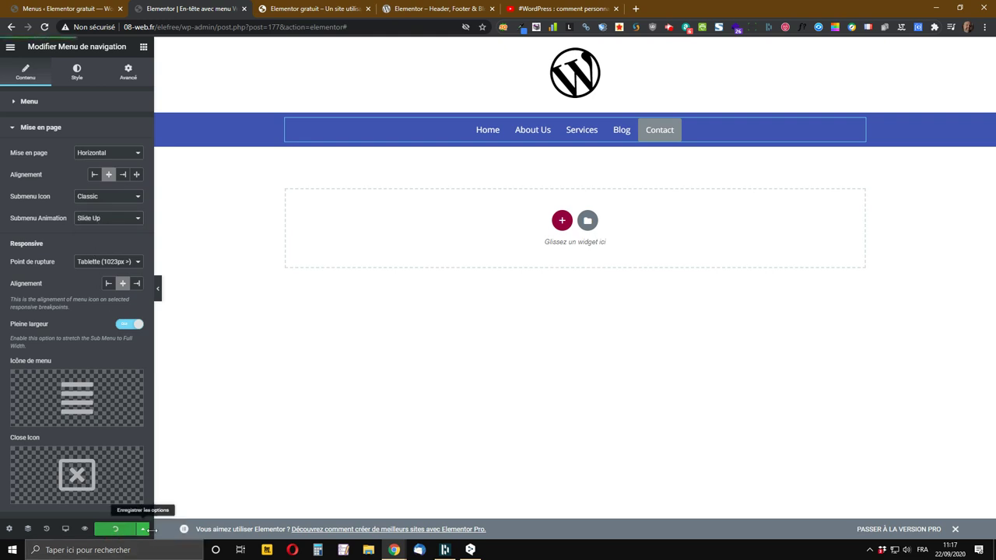
left_click(300, 8)
key("F5")
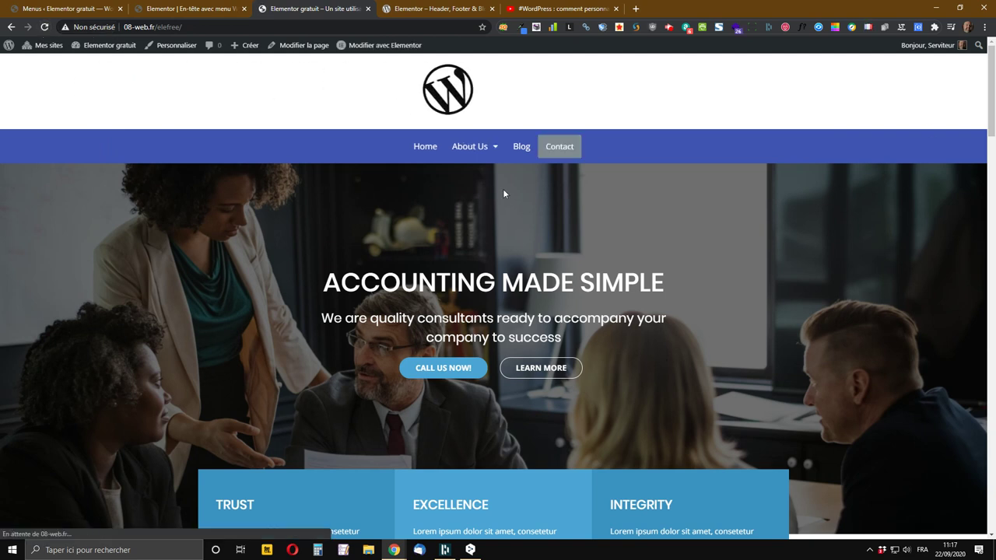
mouse_move(484, 148)
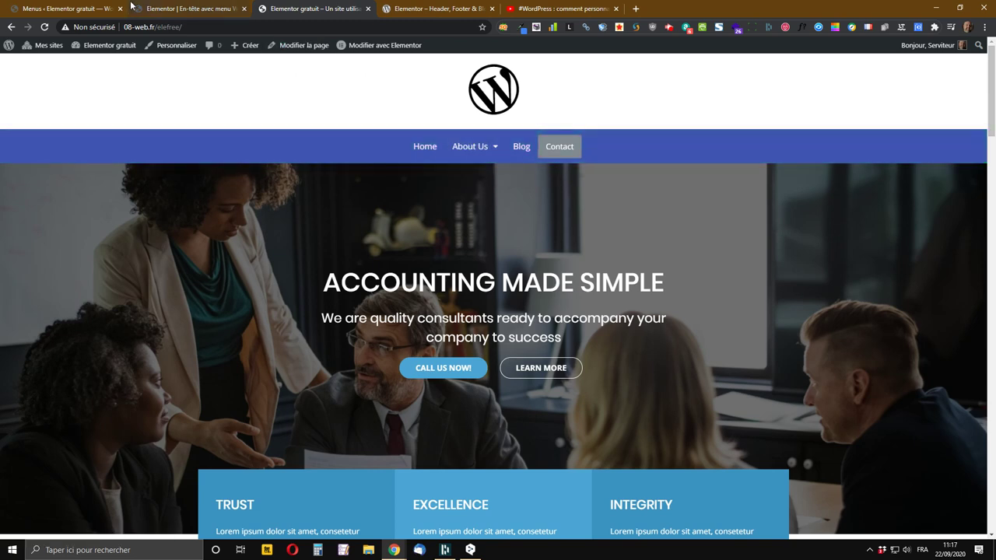
- Try left alignment for the responsive menu icon and full width off in the header template, restoring centred alignment and full width
left_click(190, 7)
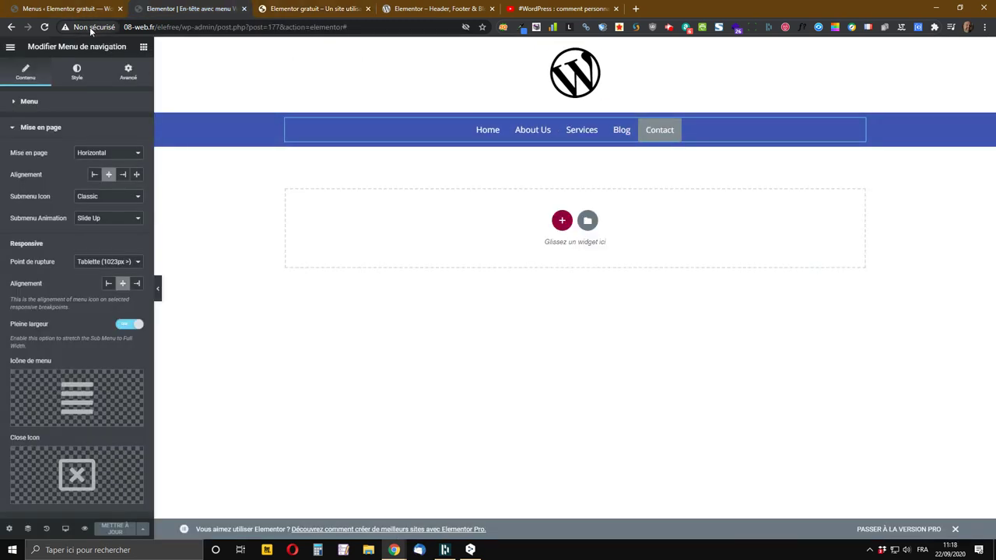
left_click(103, 264)
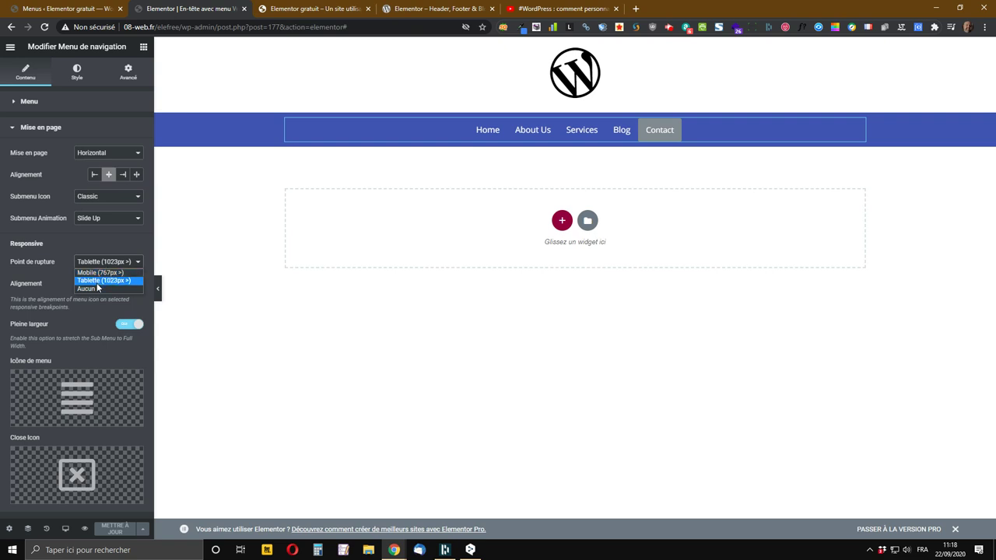
left_click(37, 281)
left_click(109, 285)
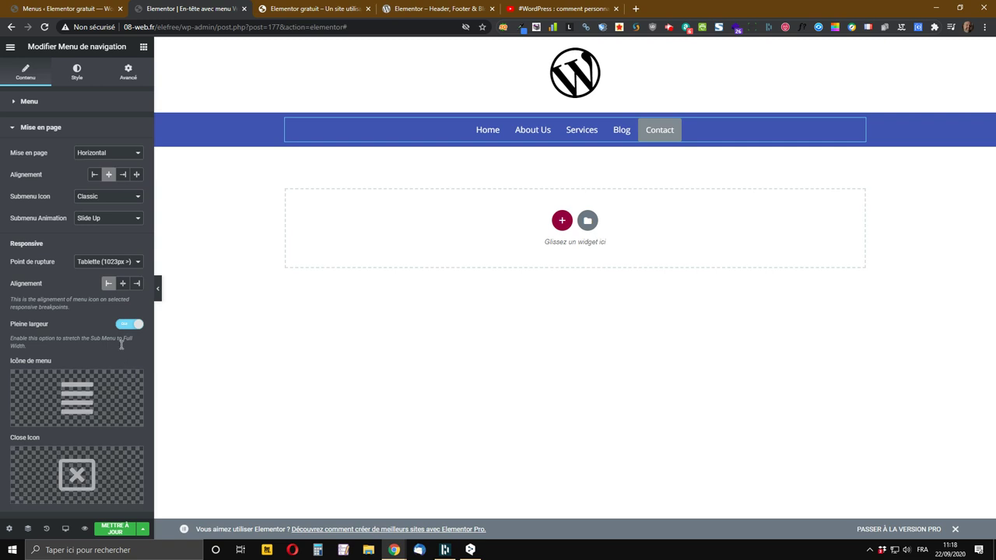
left_click(123, 284)
left_click(128, 327)
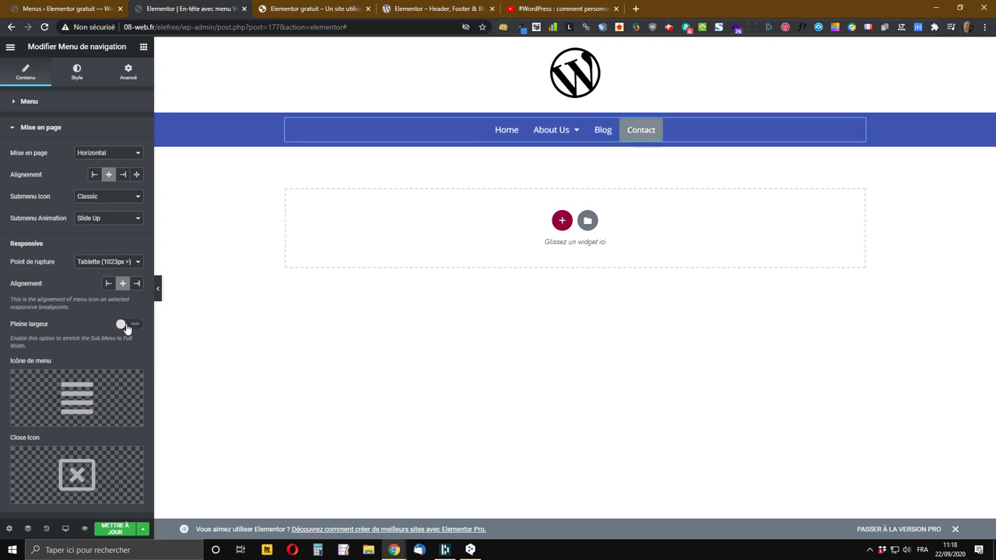
left_click(129, 330)
- Replace the menu's close icon with the ambulance from the icon library, update the header and open the live homepage
mouse_move(68, 406)
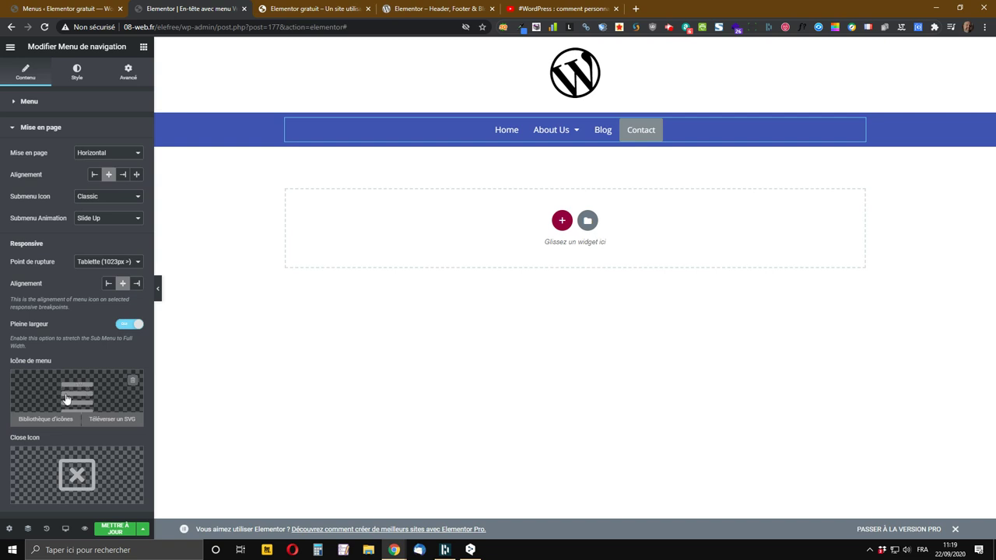
mouse_move(55, 488)
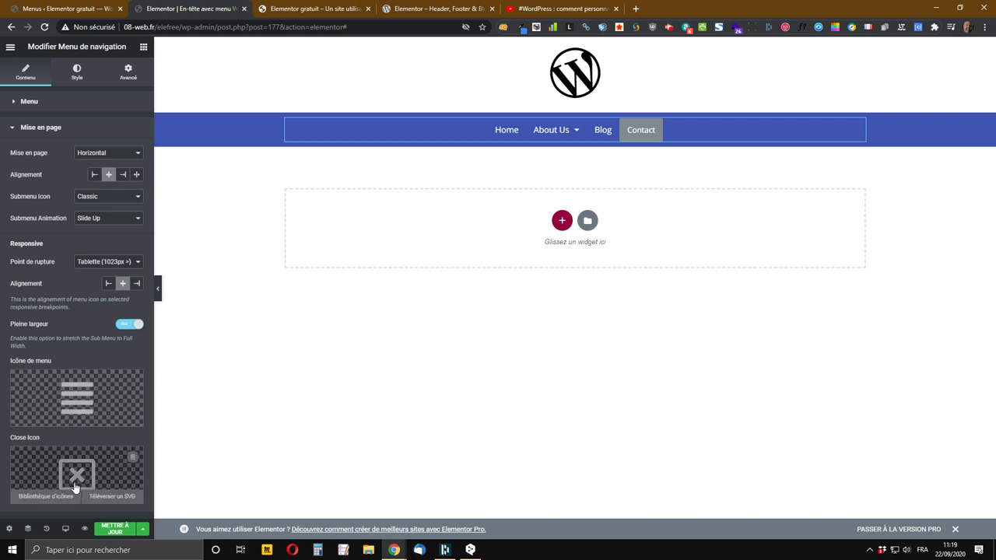
left_click(84, 477)
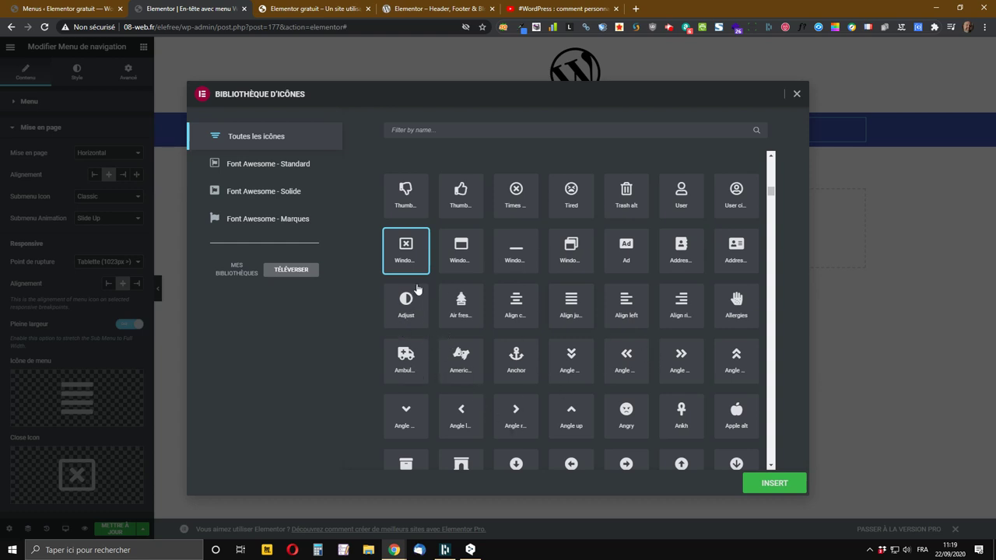
left_click(407, 359)
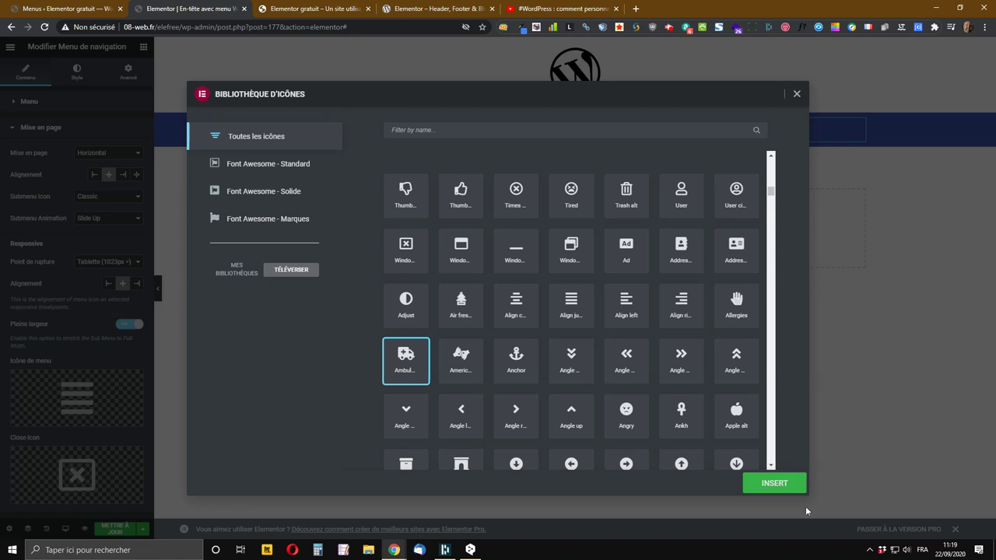
left_click(789, 485)
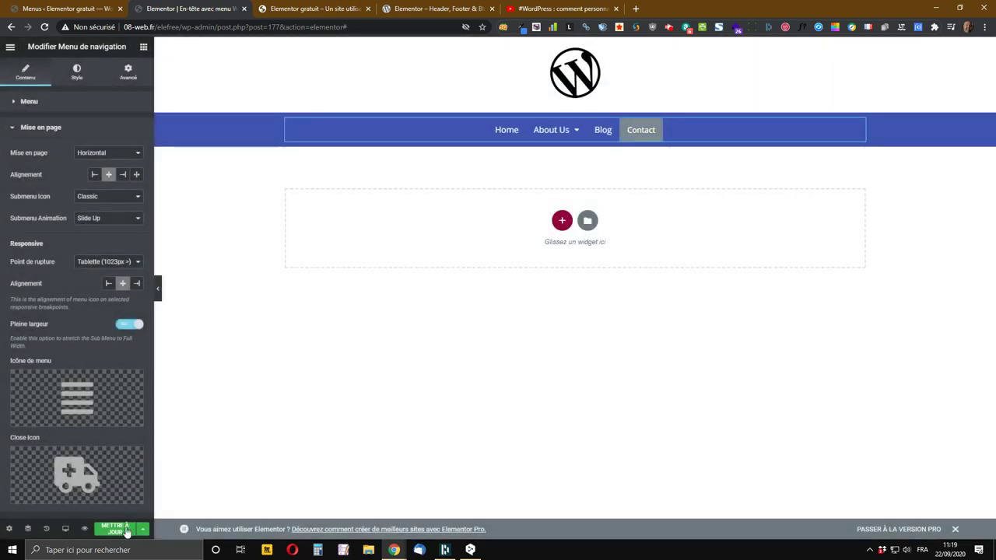
left_click(122, 530)
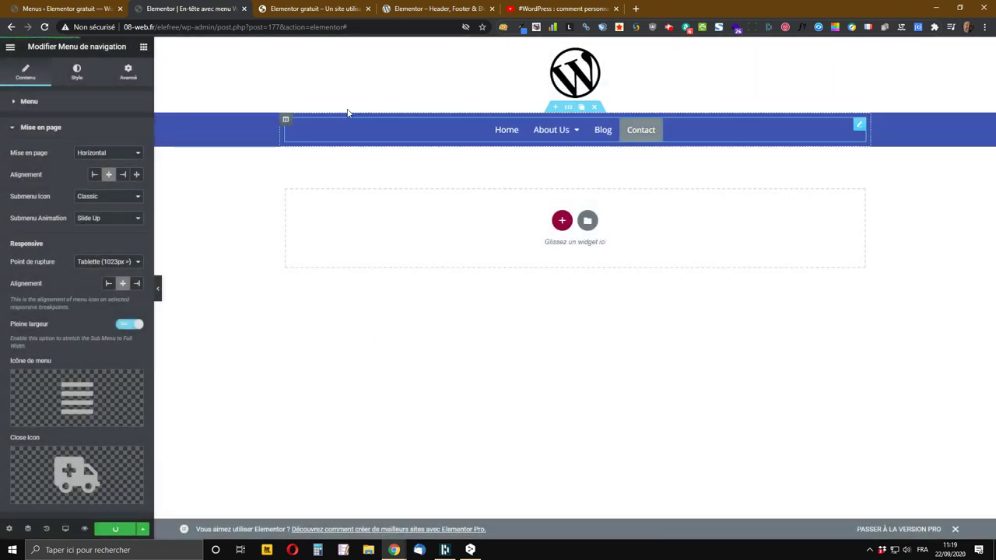
left_click(315, 8)
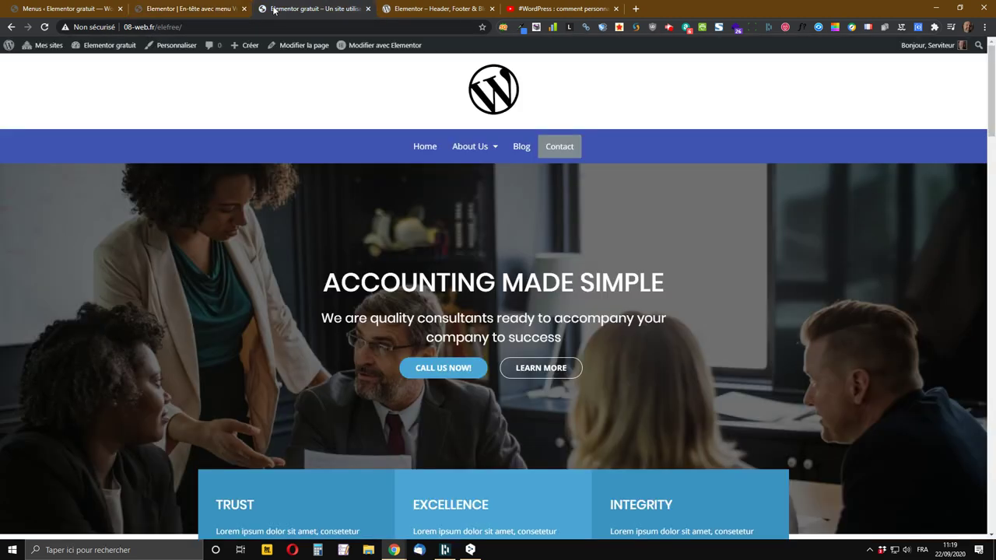
- Reload the homepage at 320 × 568, open and close the responsive menu to check its icons, and restore the full-size window
left_click(45, 27)
left_click(752, 27)
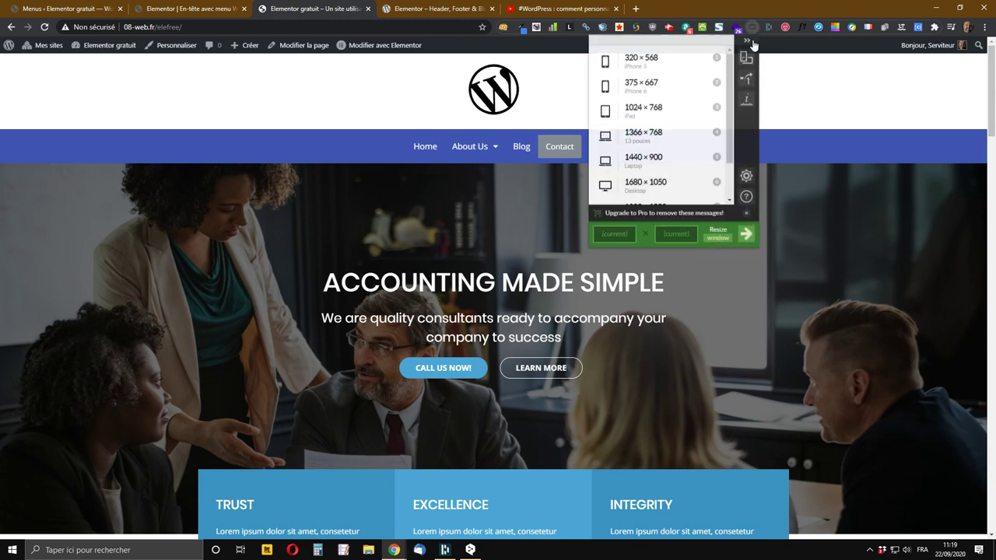
left_click(656, 63)
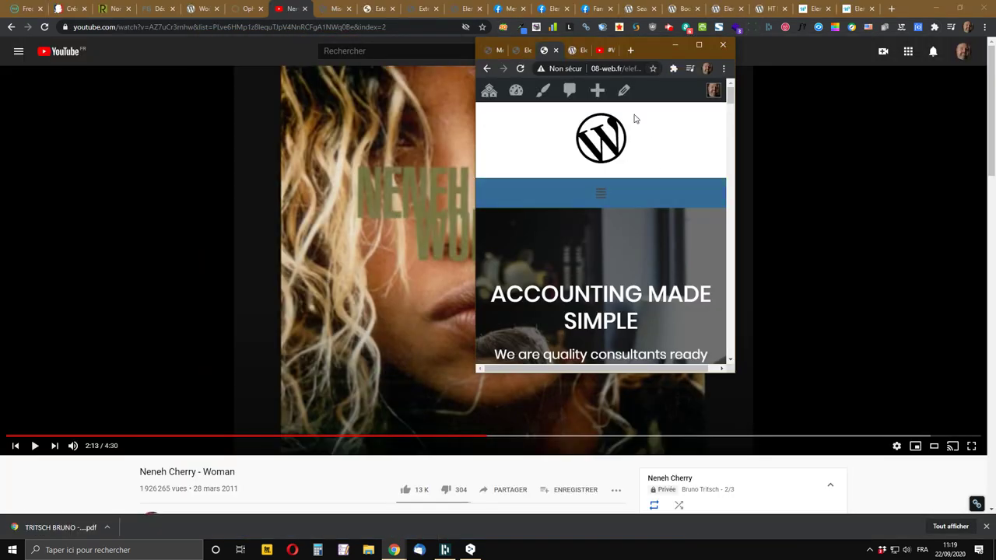
left_click(600, 196)
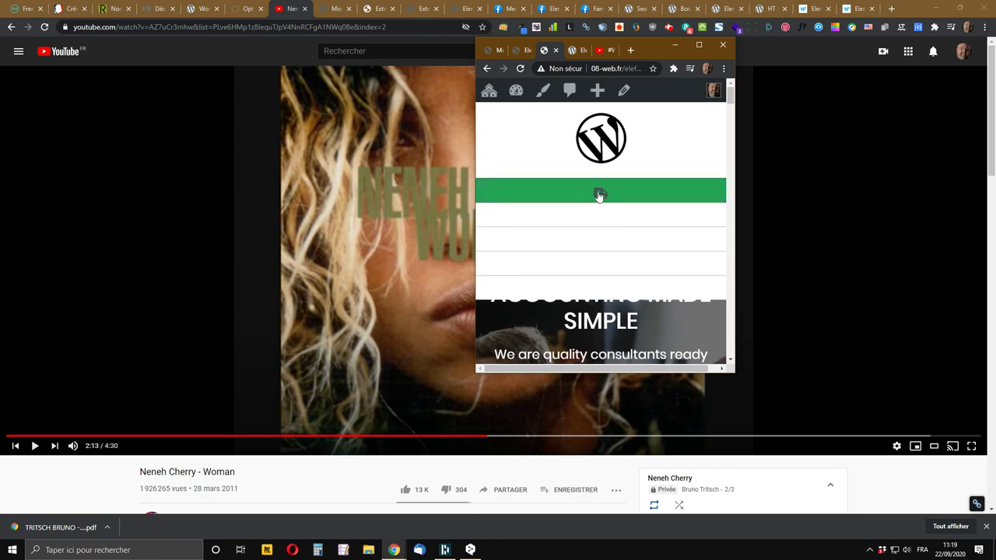
left_click(599, 198)
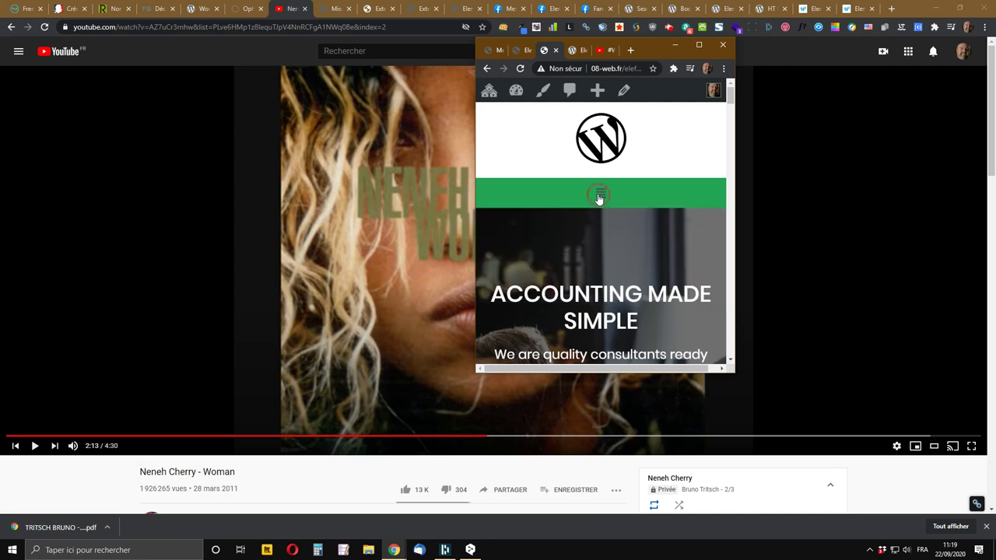
left_click(699, 45)
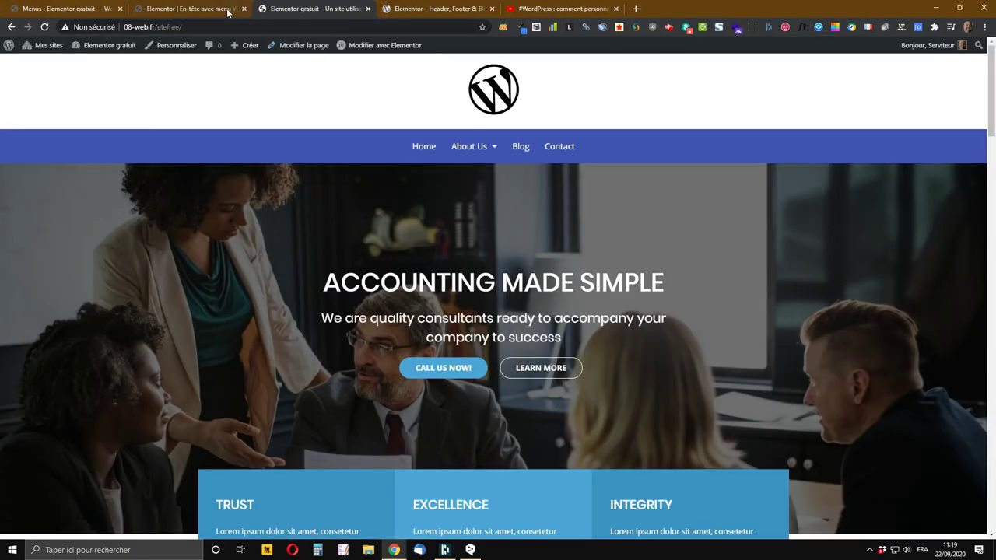
- In the header template, replace the menu's close icon with the solid window-close icon found by searching "wind", and update the header
left_click(181, 8)
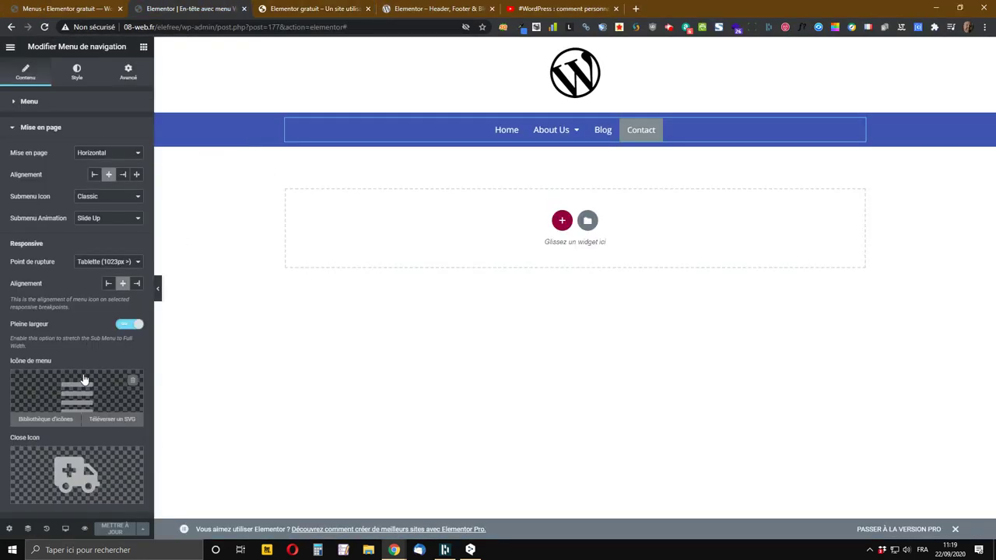
left_click(47, 489)
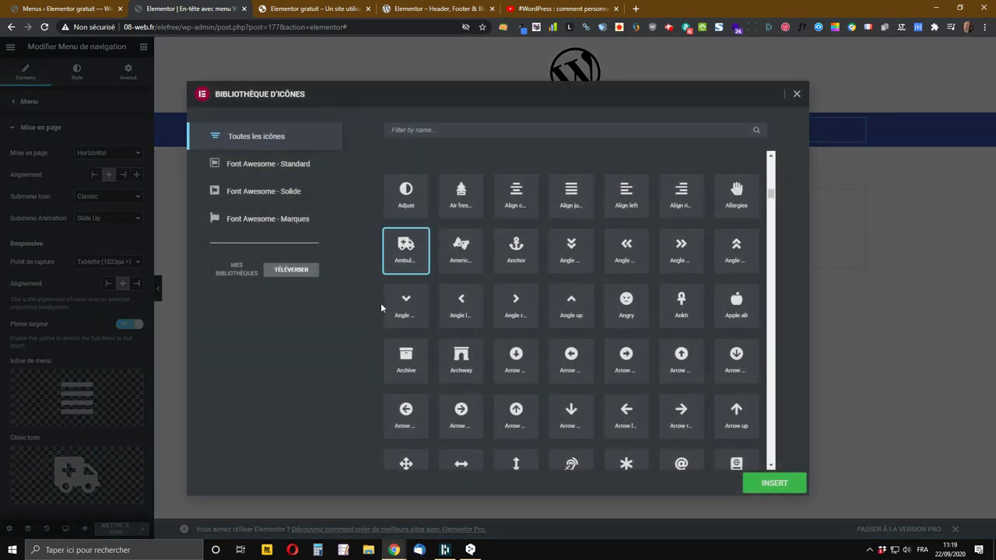
left_click(423, 131)
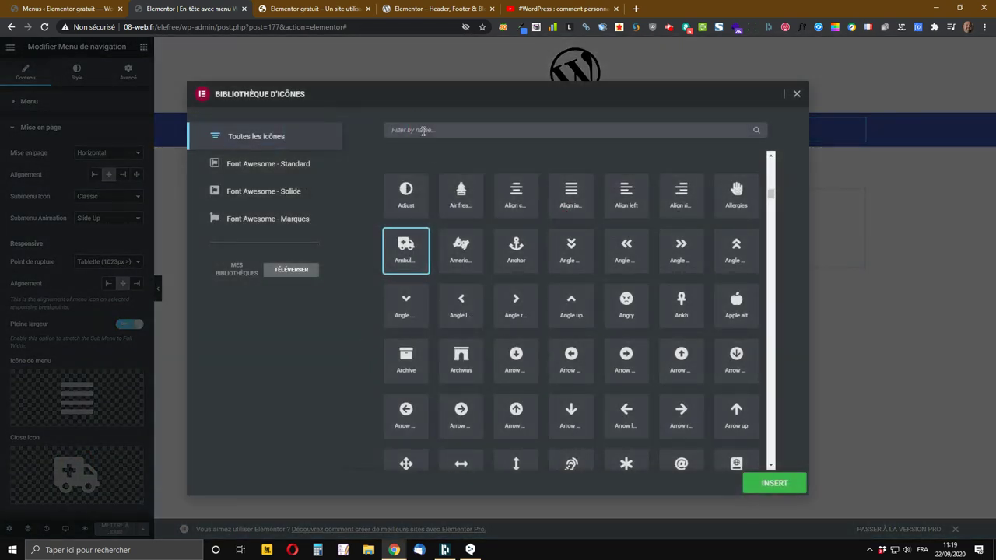
type("wind")
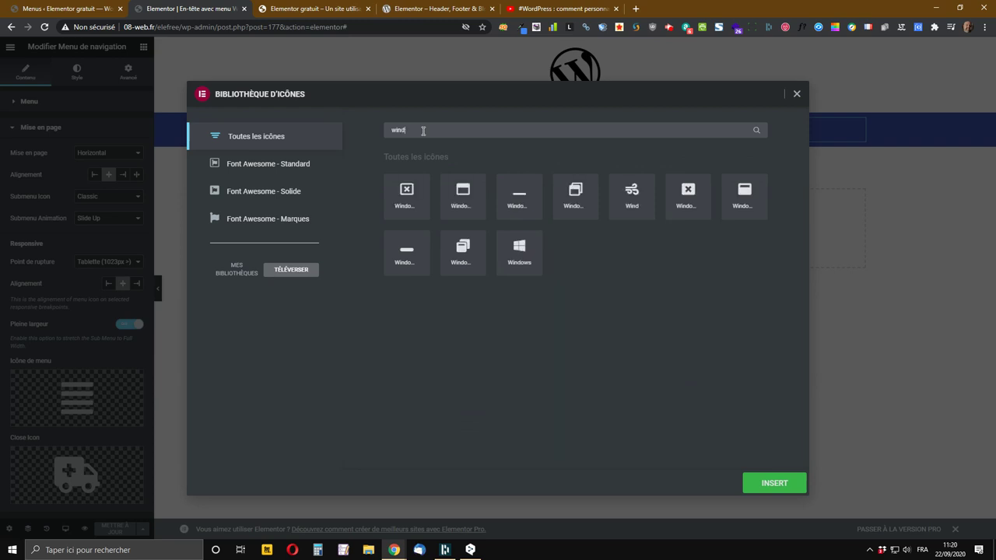
left_click(405, 204)
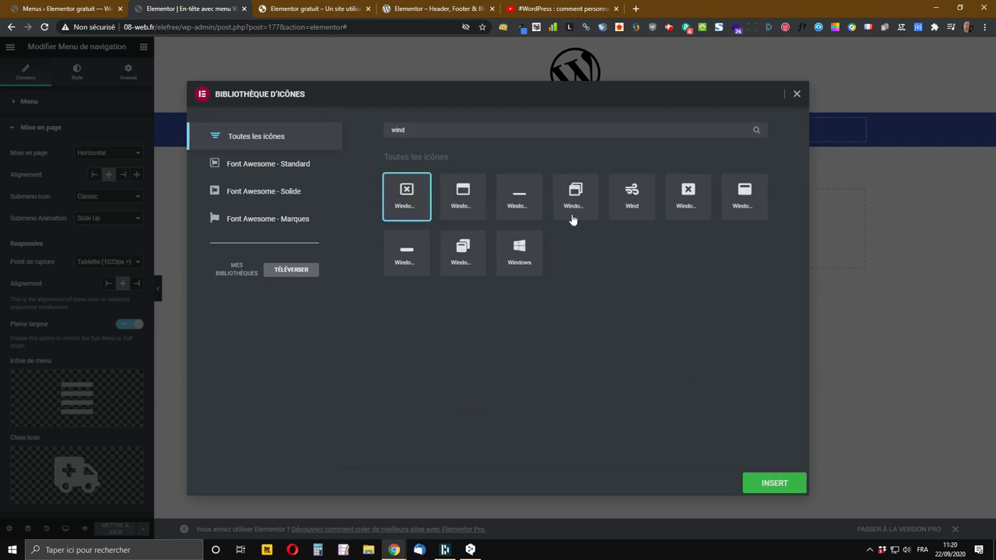
left_click(691, 201)
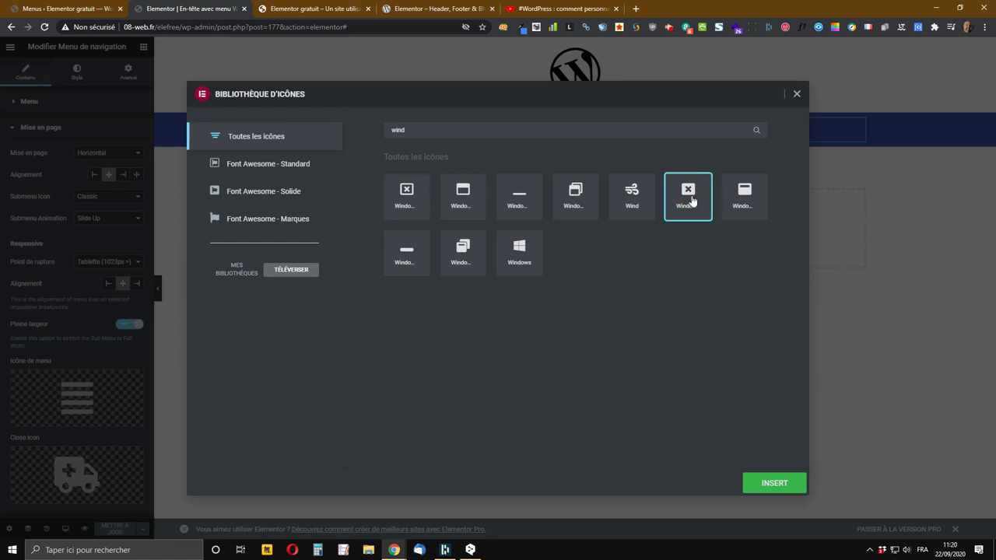
left_click(771, 485)
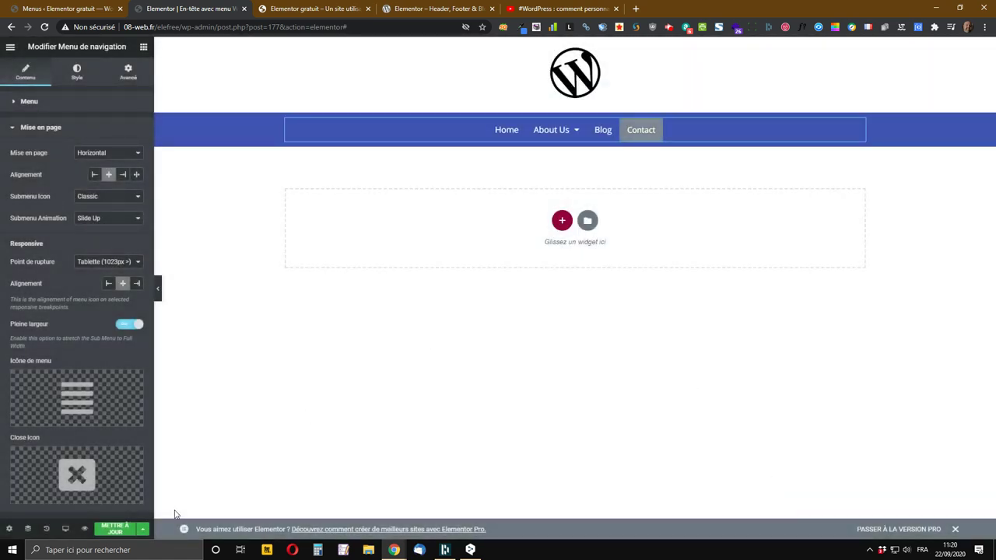
left_click(115, 528)
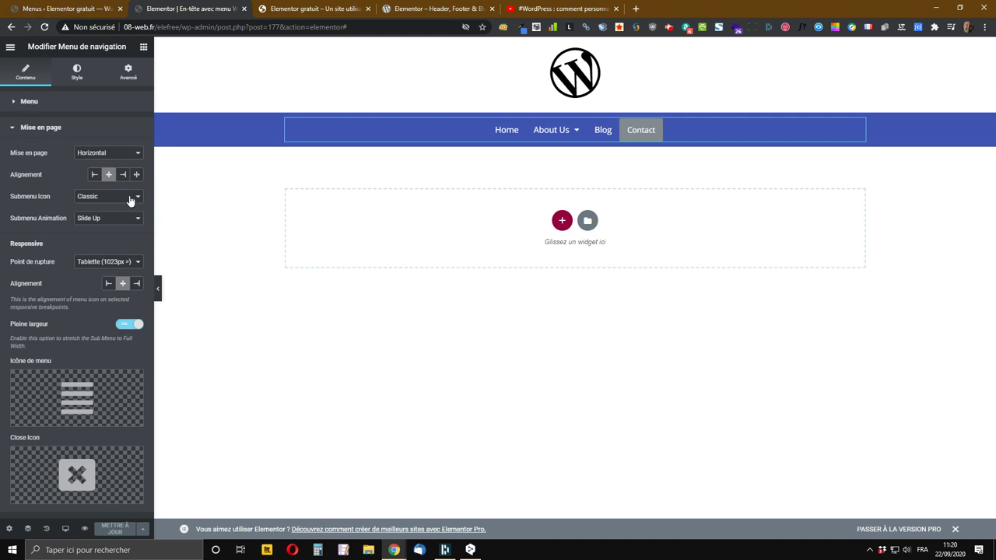
- Try a wider horizontal padding and a vertical padding of 50 in the main menu's style, restoring both to 15
left_click(77, 73)
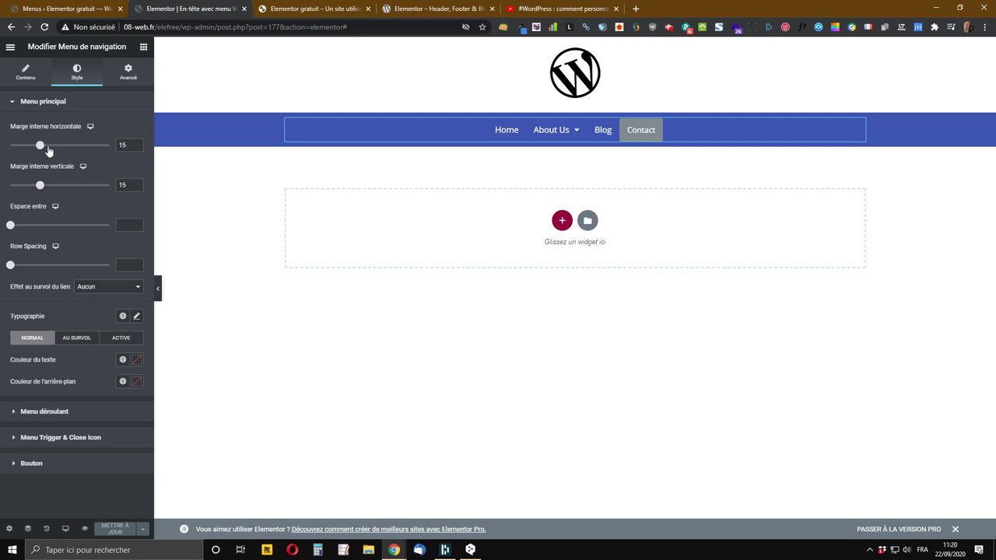
left_click_drag(40, 149, 62, 147)
left_click(121, 145)
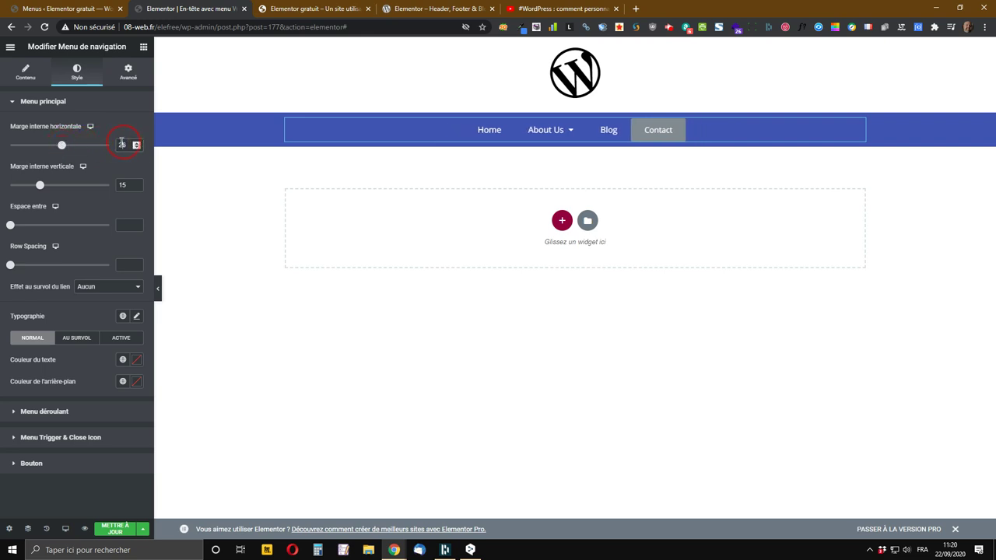
type("15")
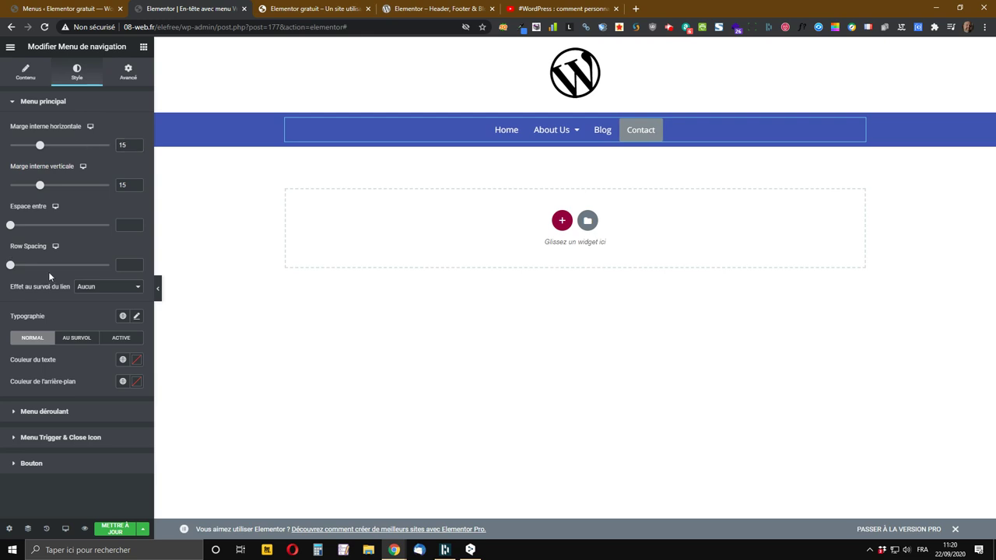
left_click_drag(40, 187, 121, 197)
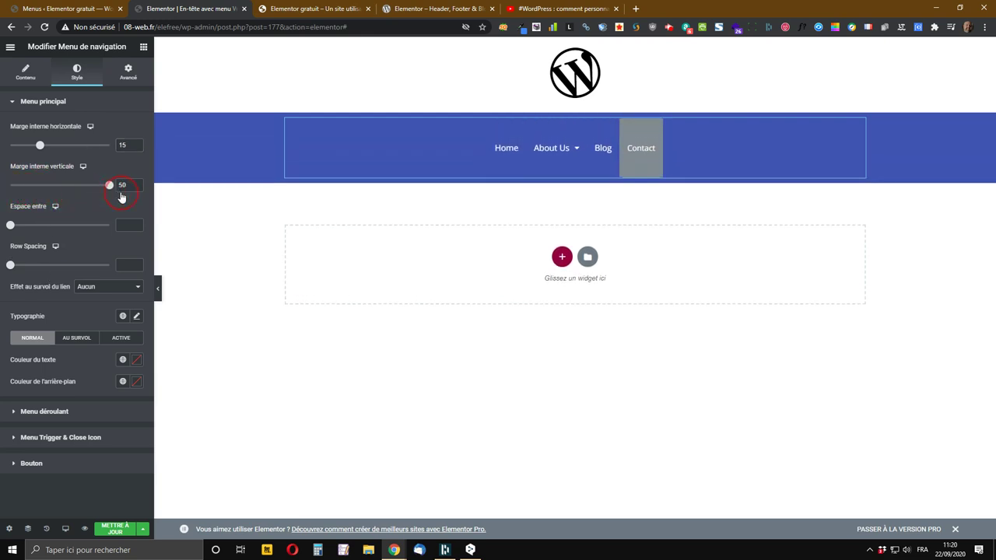
key("BackSpace")
key("BackSpace")
type("15")
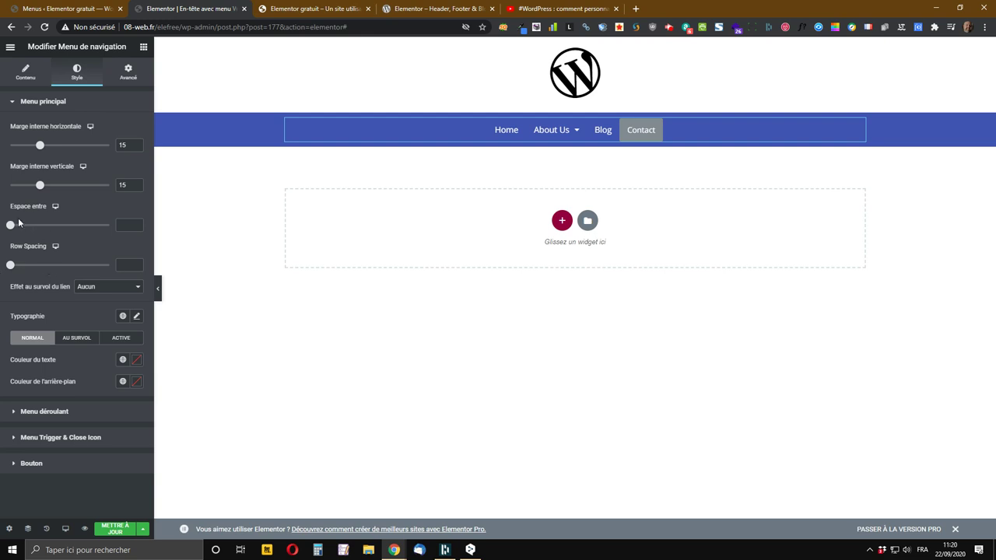
- Set the main menu's space between and row spacing to 0, choose Souligné as the link hover effect, and update the header
mouse_move(10, 225)
left_mouse_down()
mouse_move(46, 226)
mouse_move(6, 230)
left_mouse_up()
mouse_move(7, 267)
left_mouse_down()
mouse_move(51, 265)
mouse_move(2, 264)
left_mouse_up()
left_click(98, 289)
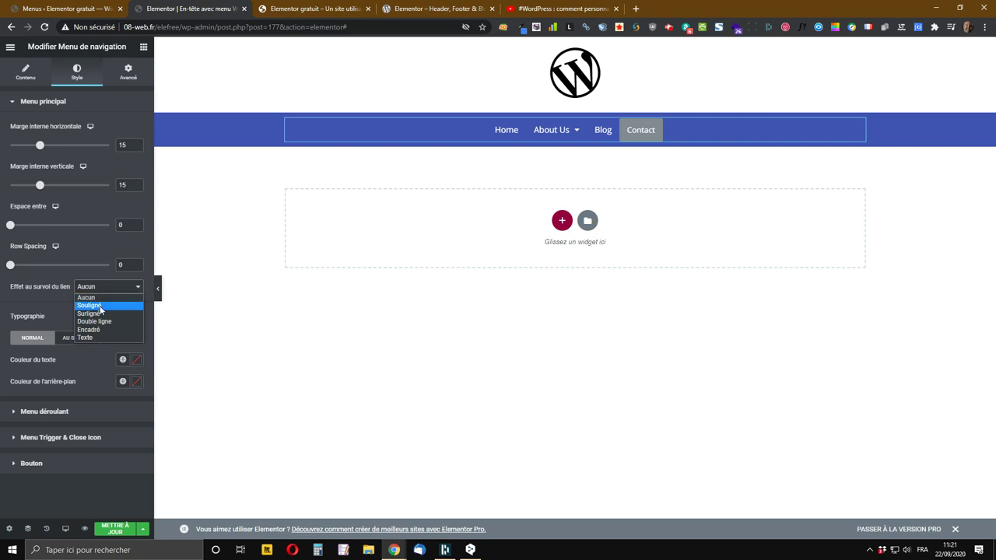
left_click(99, 307)
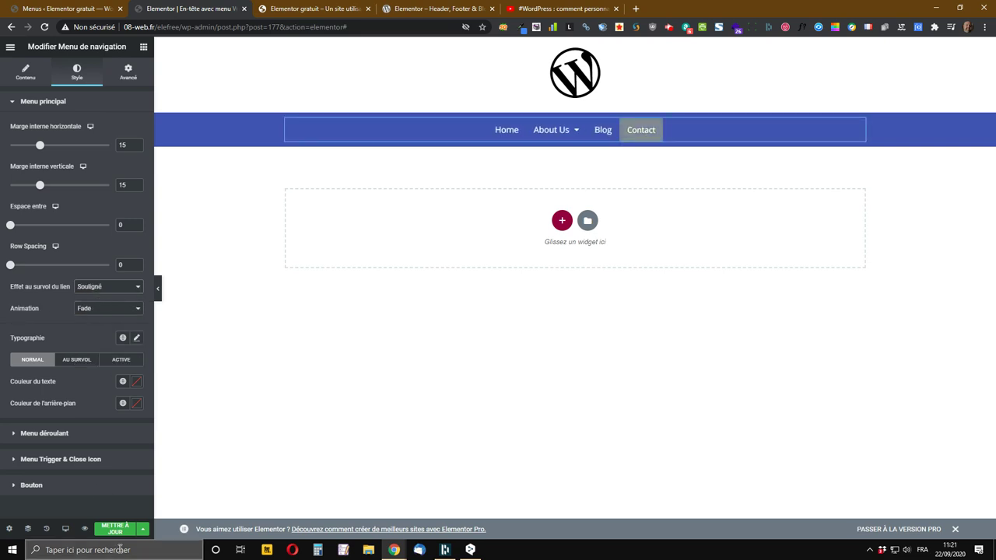
left_click(116, 529)
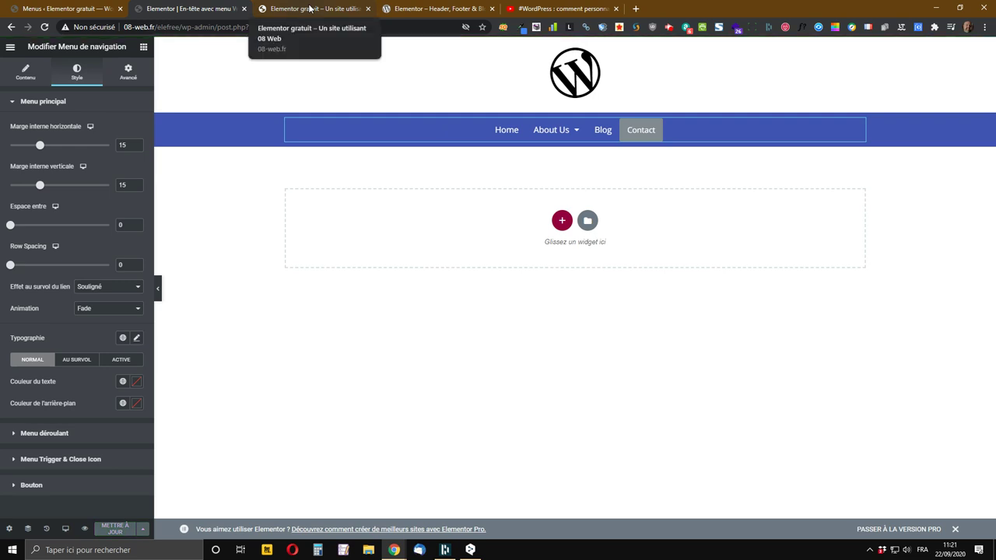
- Reload the live homepage, examine the hover effect on the menu links and open the Blog page
left_click(310, 8)
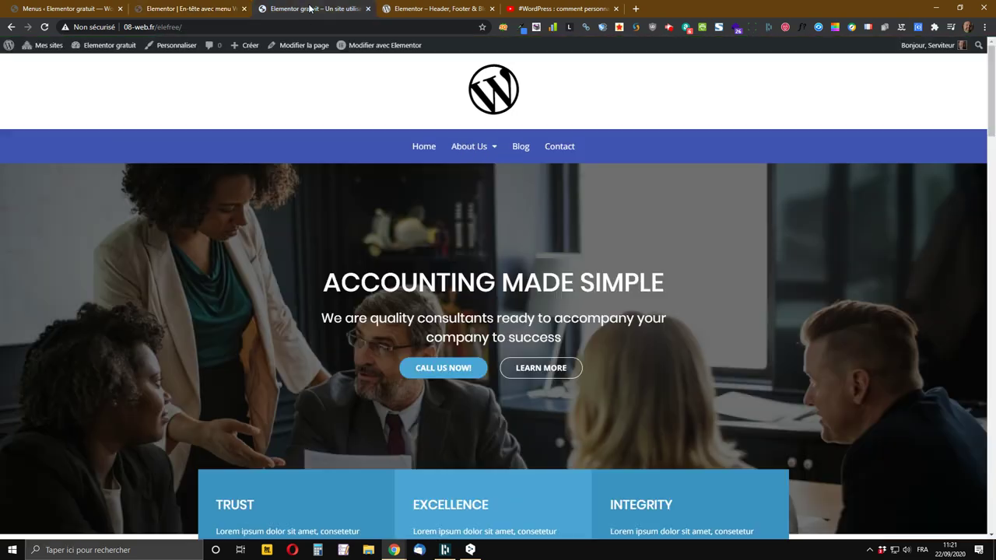
left_click(44, 26)
mouse_move(49, 46)
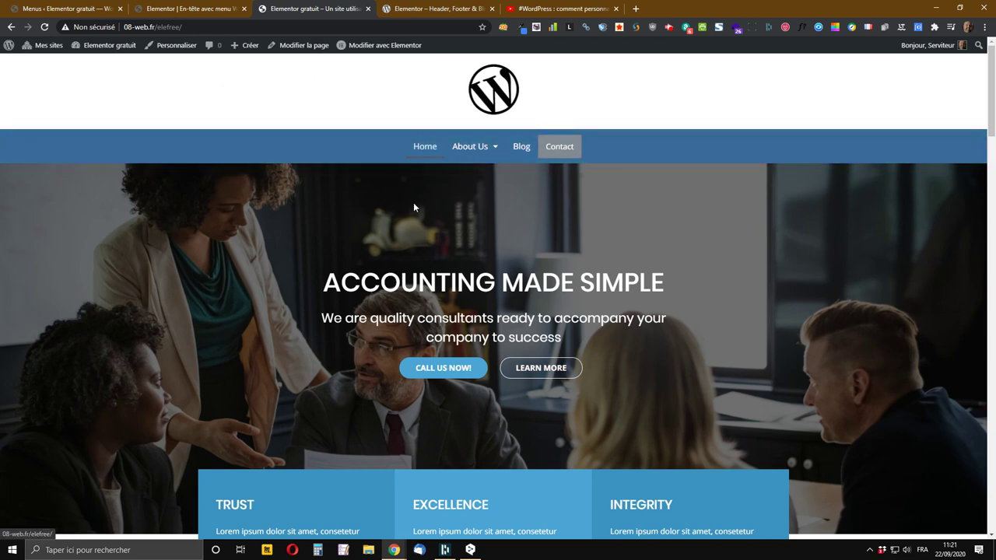
mouse_move(477, 144)
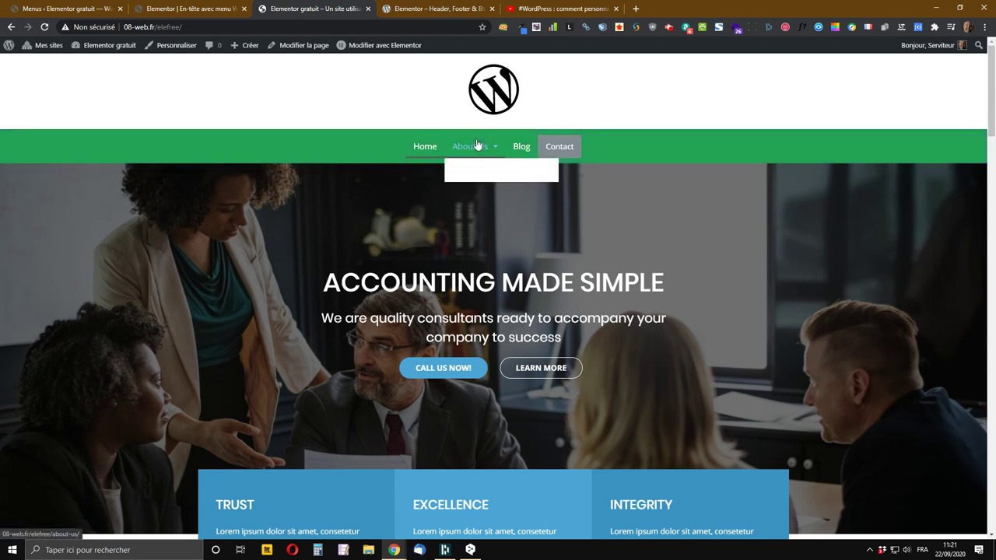
left_click(522, 148)
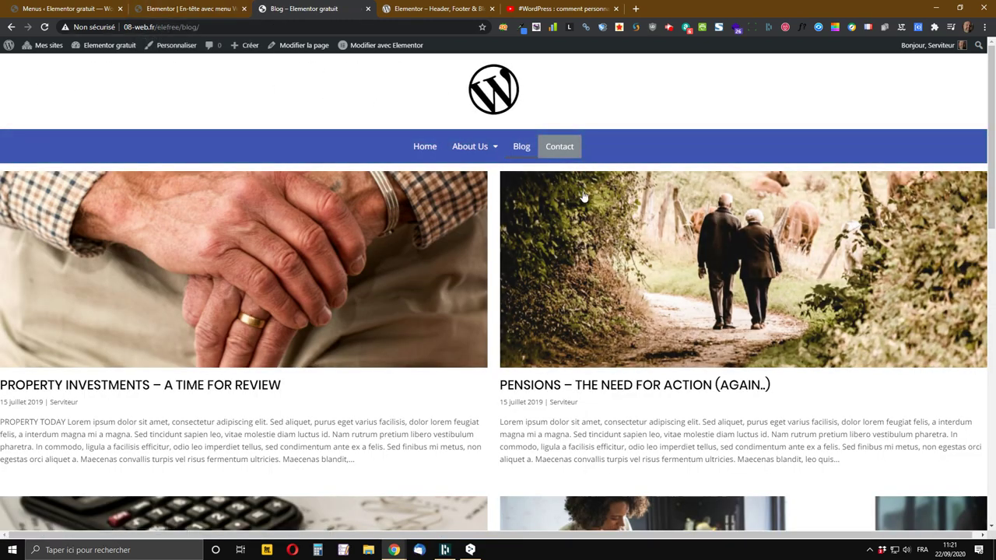
- Change the link hover effect to Encadré in the header template, update it and check the reloaded Blog page
left_click(232, 8)
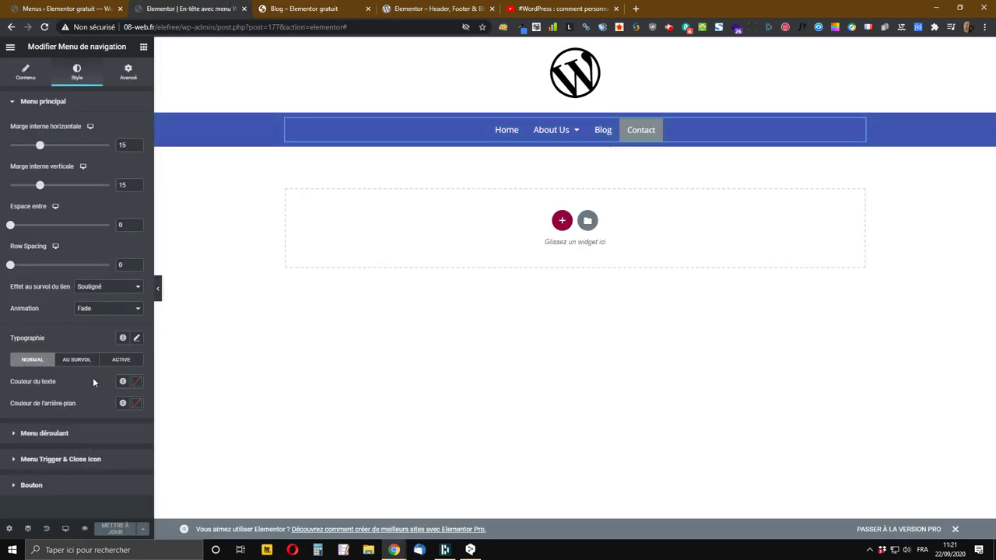
left_click(102, 287)
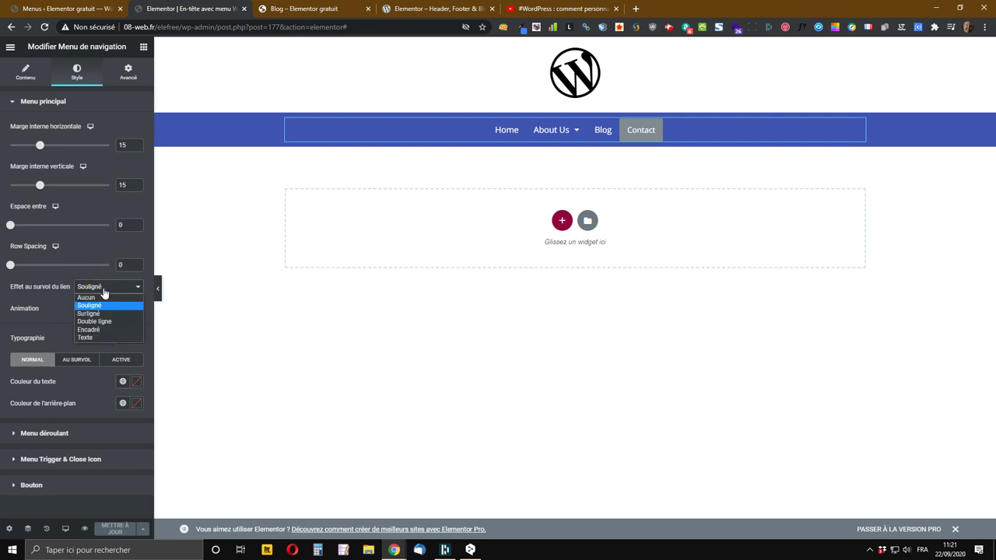
left_click(115, 329)
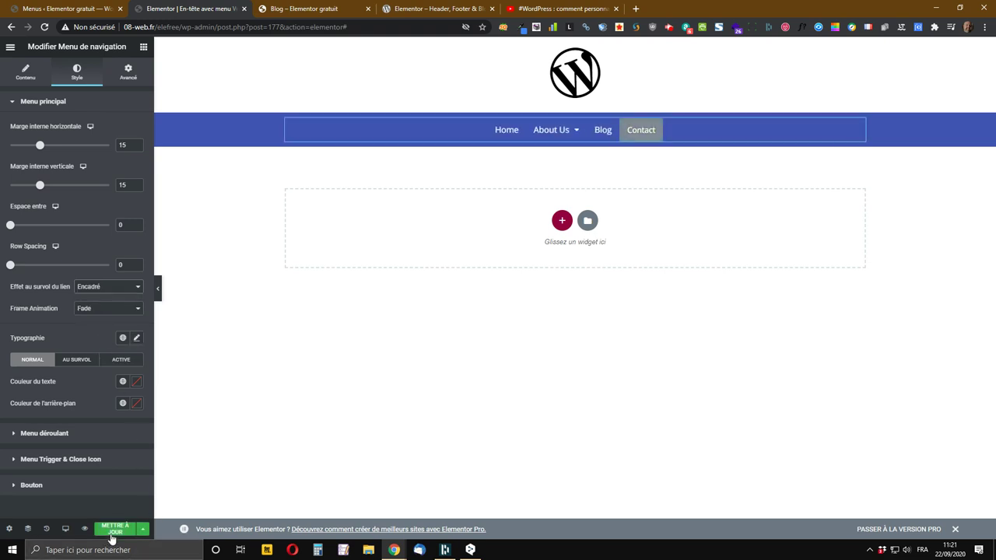
left_click(121, 533)
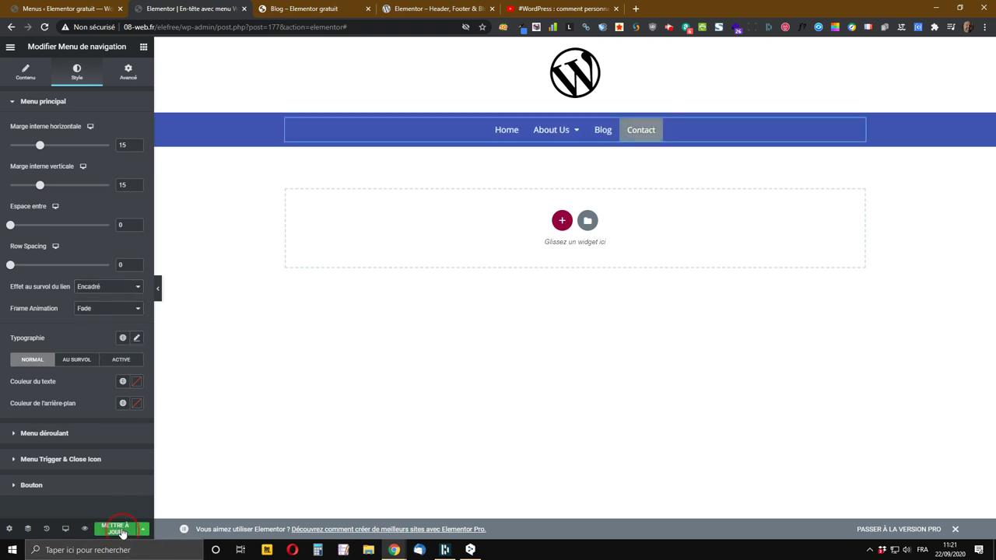
left_click(311, 9)
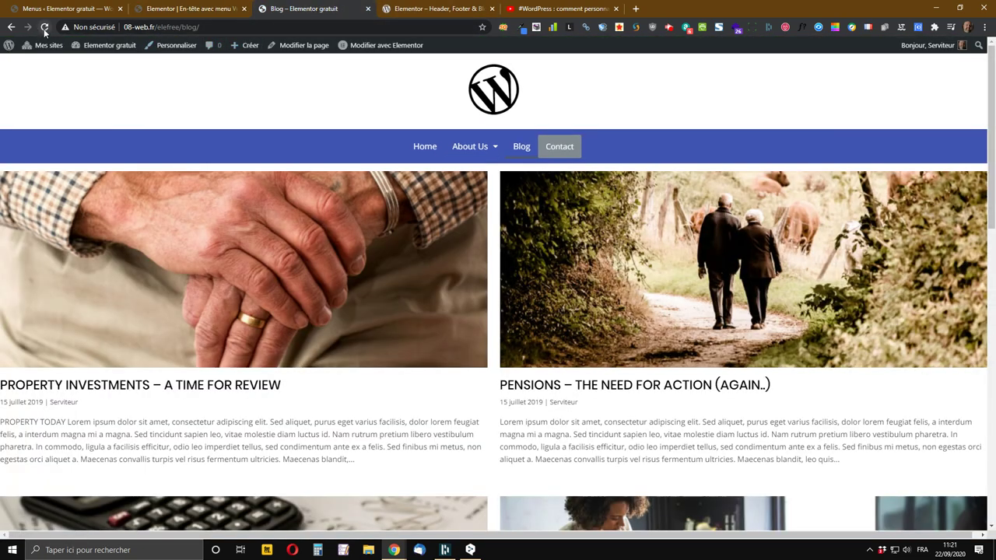
left_click(45, 28)
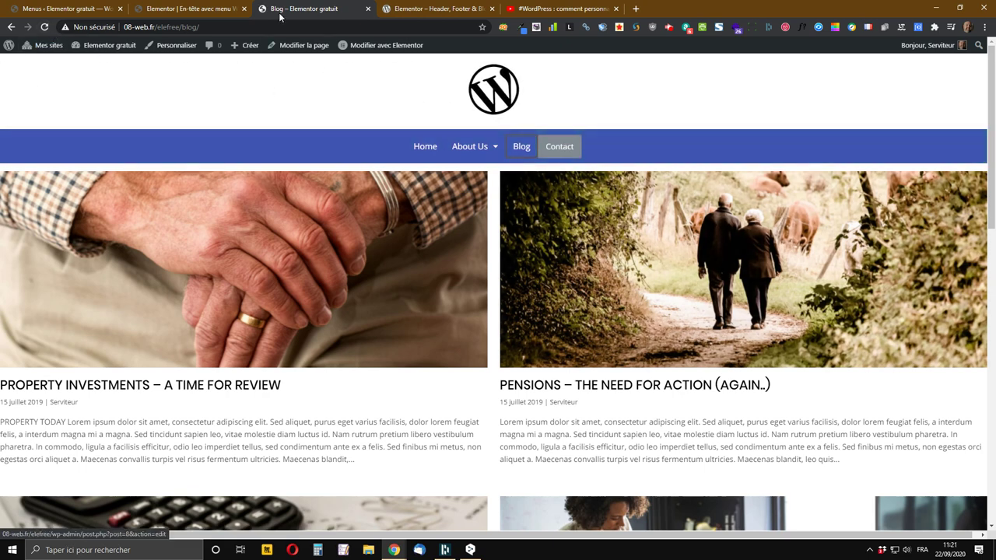
- Set the main menu's link hover effect to Texte in the header template, update it and return to the live Blog page
left_click(184, 8)
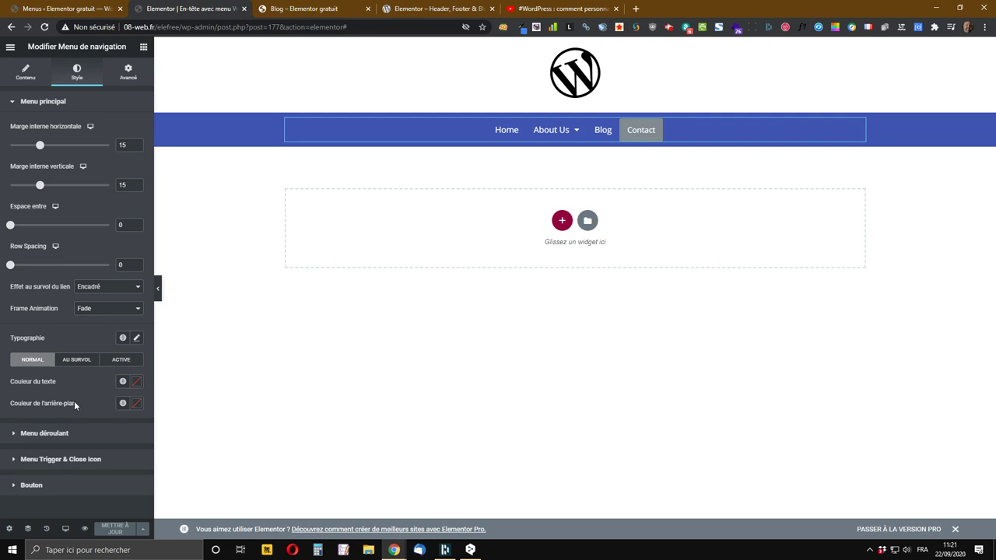
left_click(101, 288)
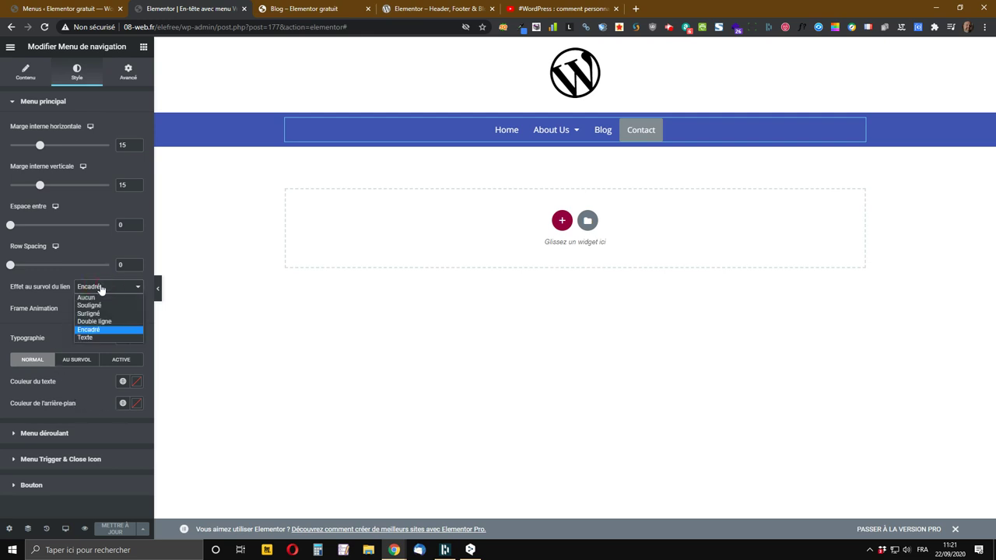
left_click(92, 338)
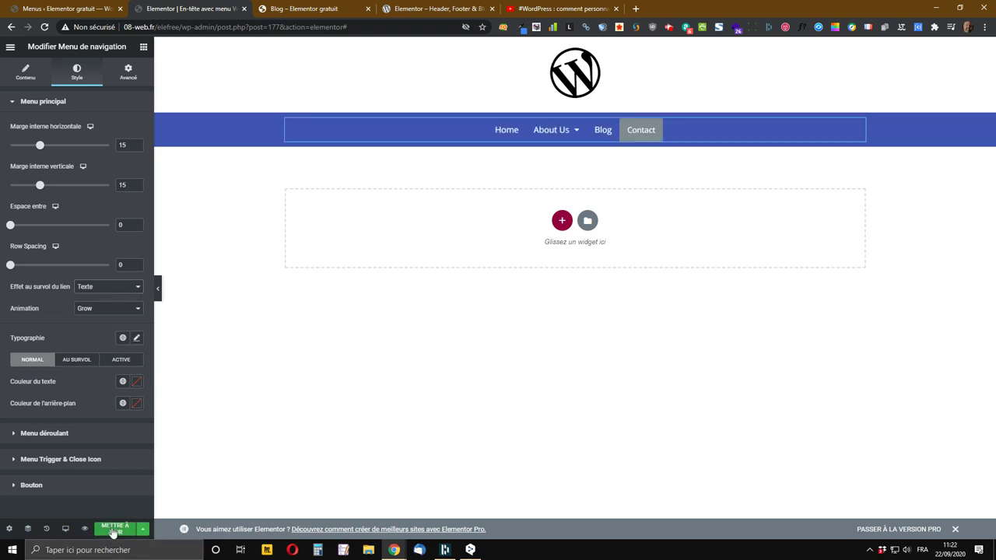
left_click(112, 529)
left_click(300, 9)
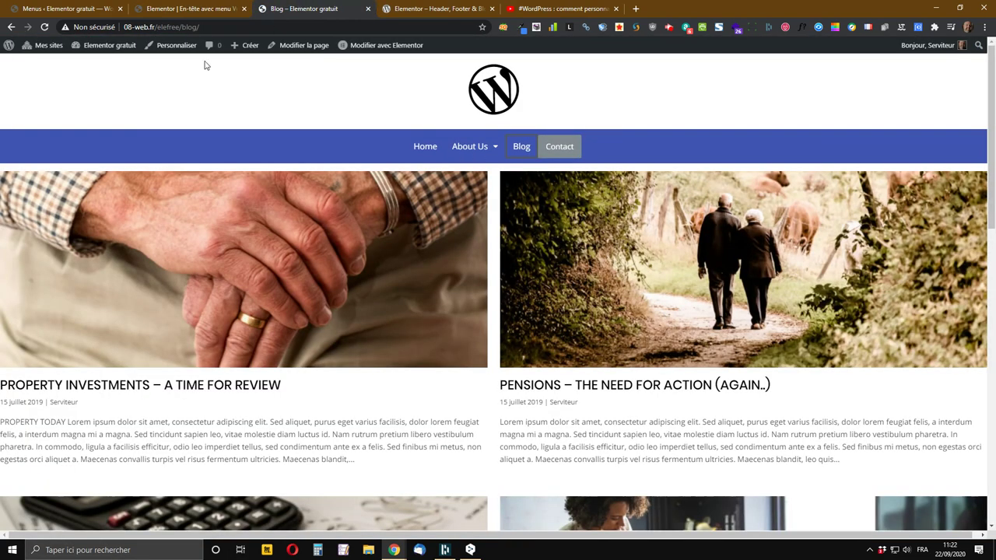
- Set the main menu's link hover effect to Aucun in the header template, update it and check the reloaded Blog page
left_click(44, 27)
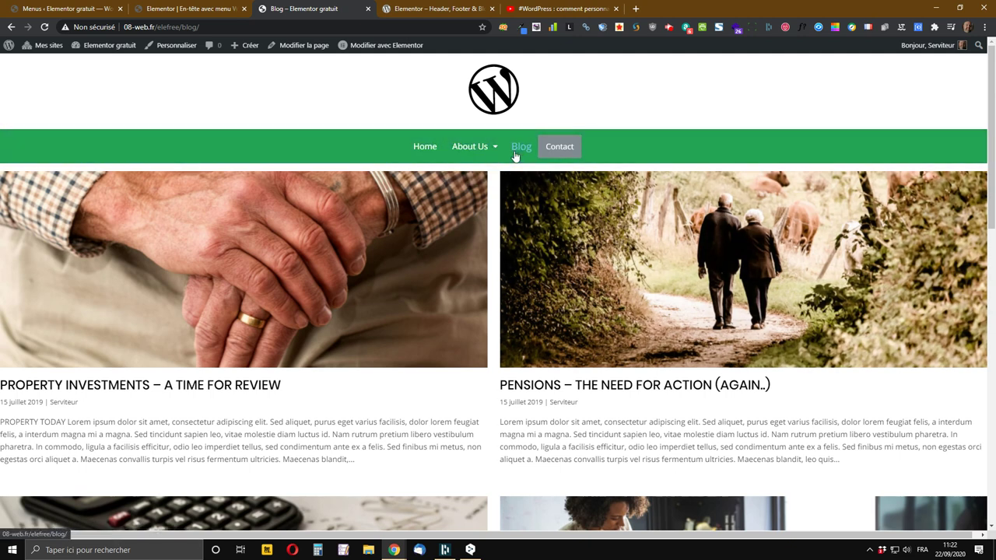
left_click(198, 9)
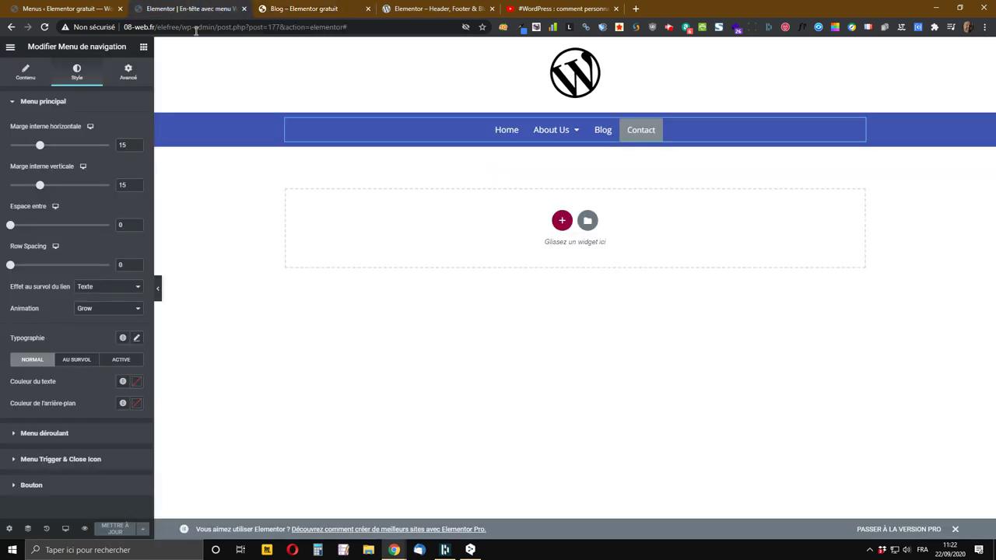
left_click(97, 287)
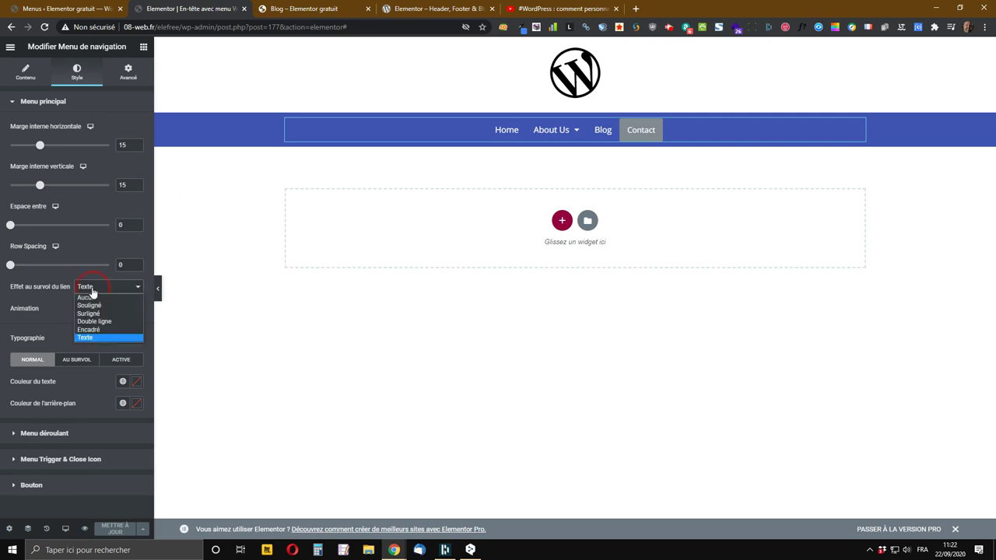
left_click(93, 292)
left_click(115, 529)
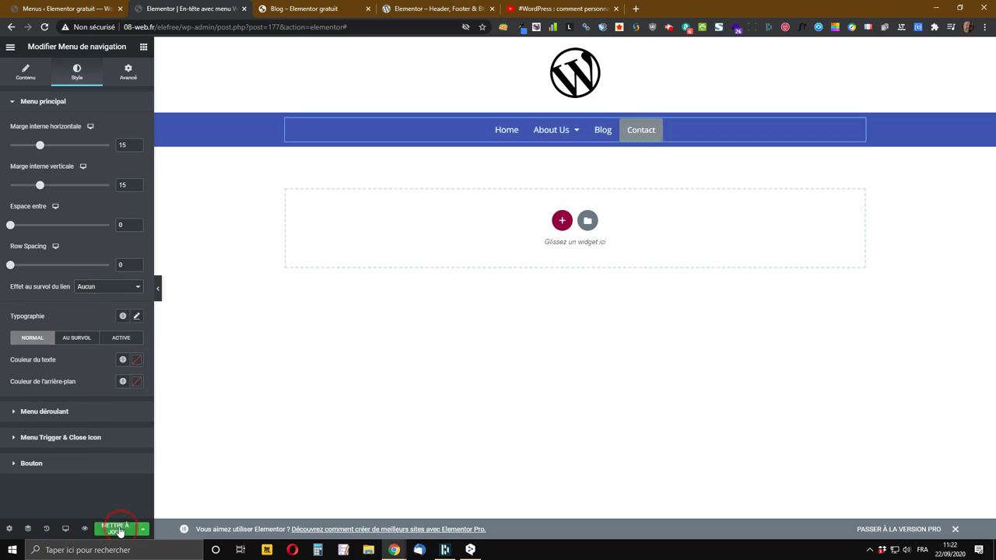
left_click(307, 8)
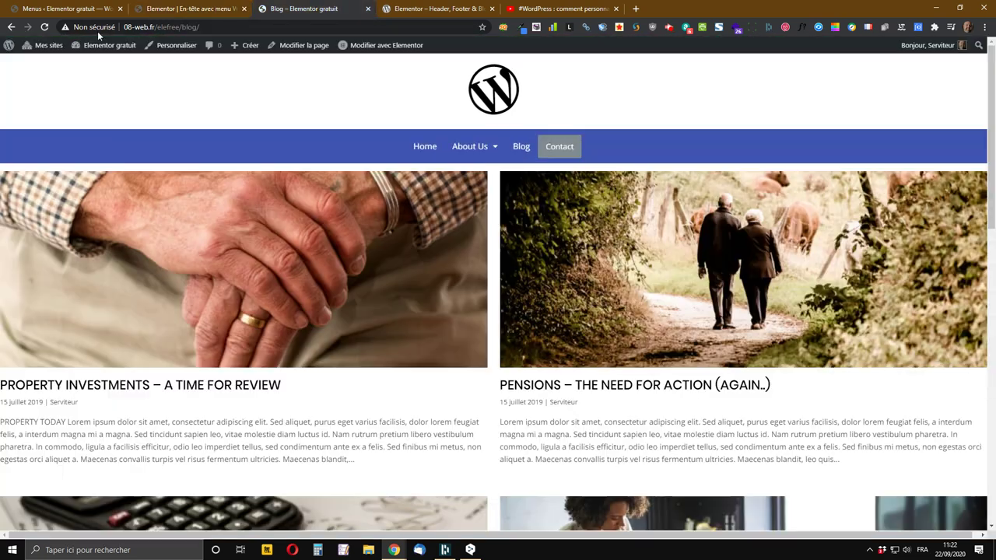
left_click(44, 26)
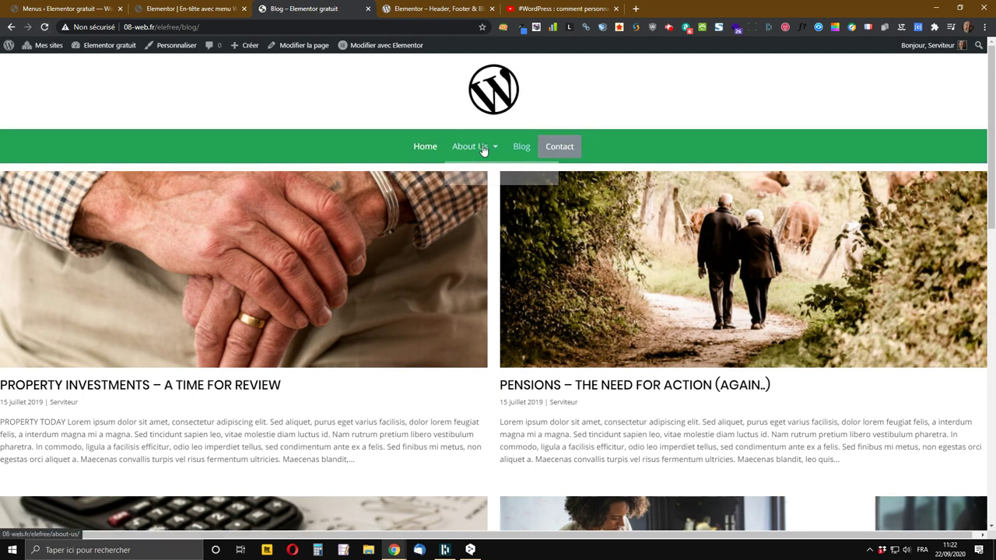
mouse_move(504, 155)
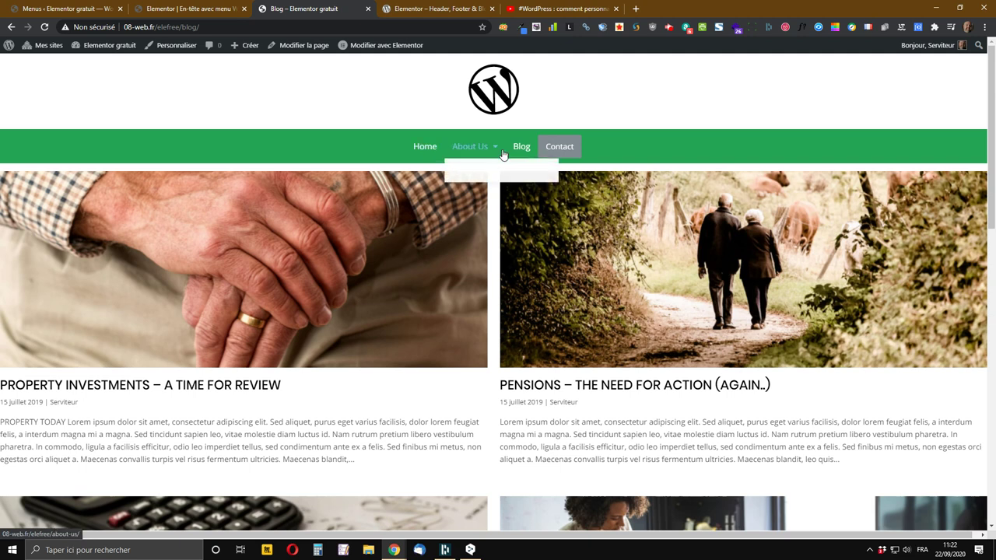
- Set the main menu's link hover effect to Texte with the Rotate animation in the header template and update it
left_click(192, 10)
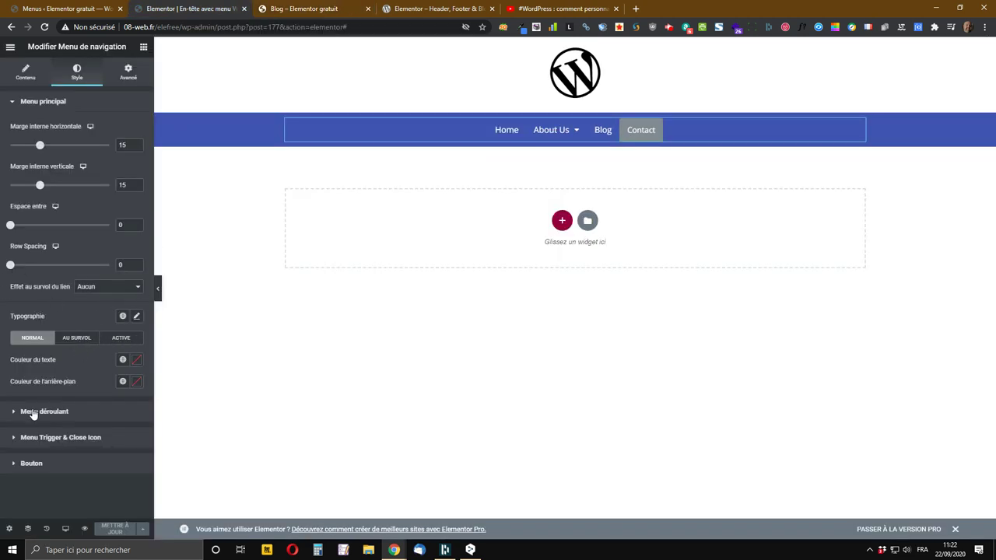
left_click(101, 288)
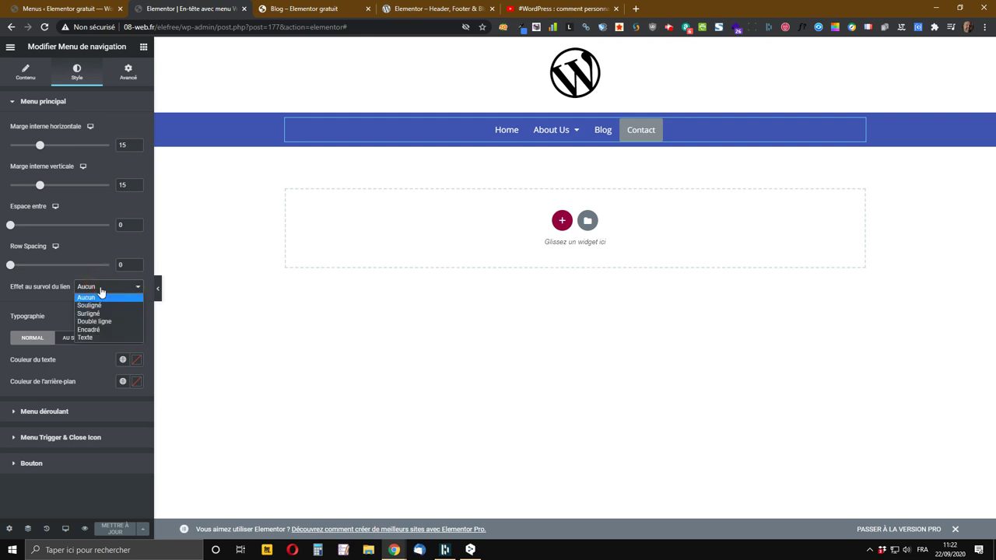
left_click(91, 337)
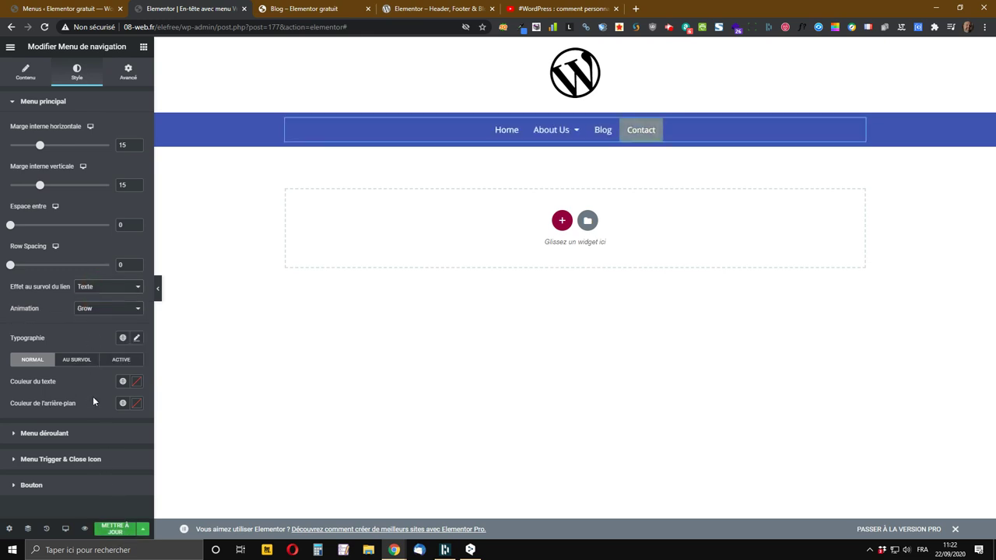
left_click(115, 311)
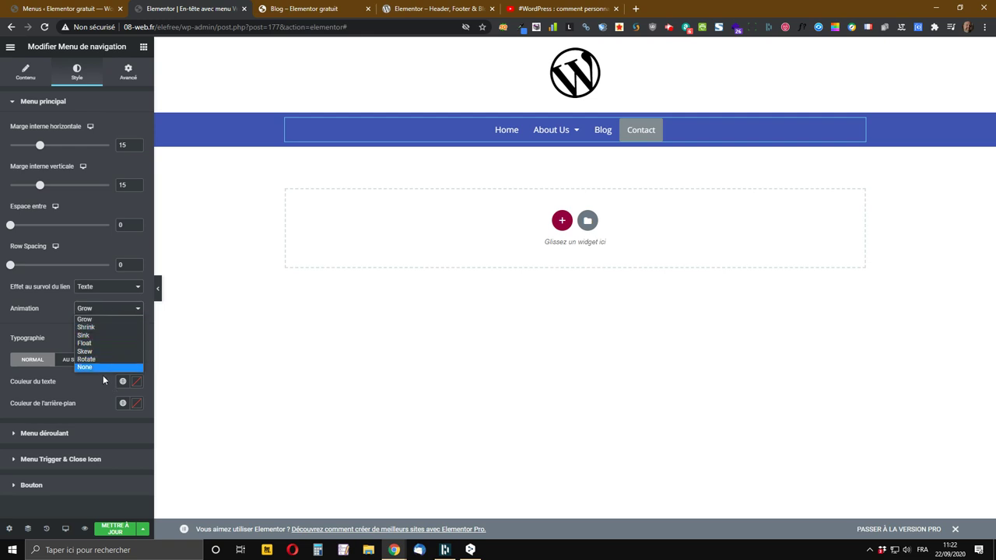
left_click(102, 315)
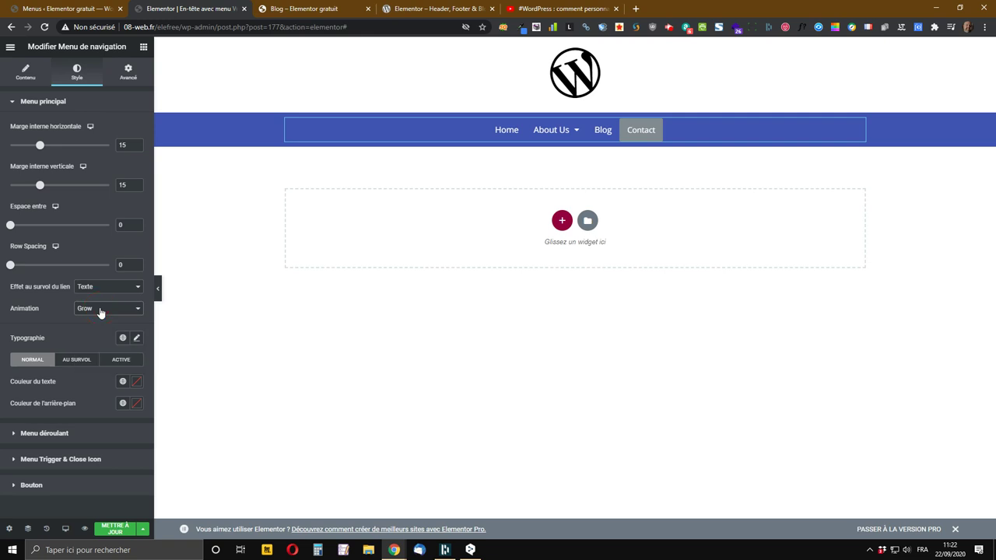
left_click(101, 310)
left_click(87, 358)
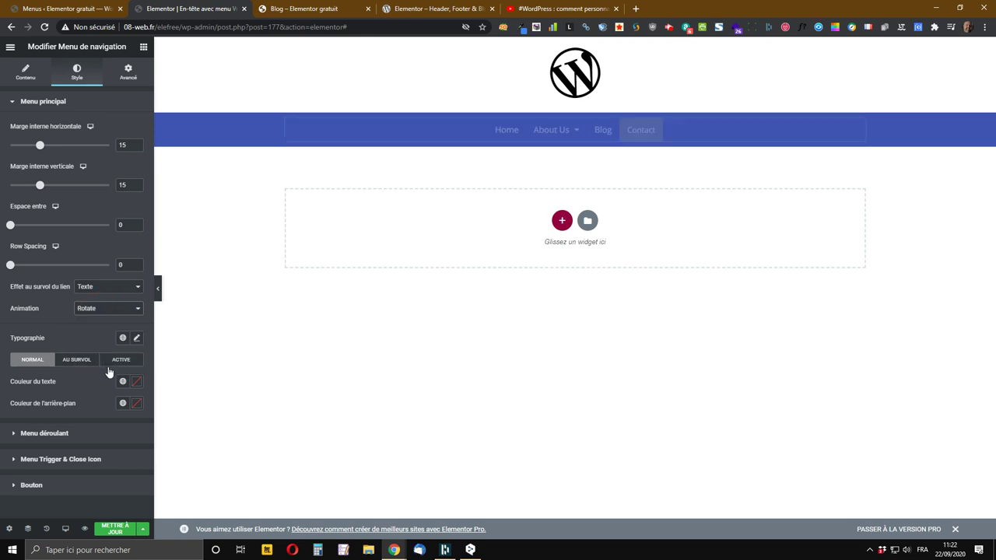
left_click(109, 529)
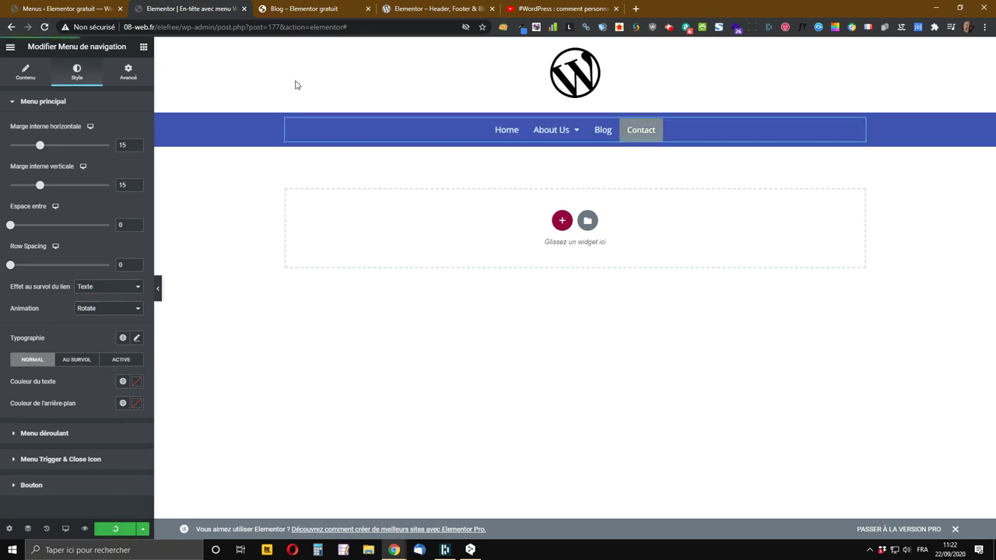
- Reload the live Blog page and examine the rotating hover effect on the menu links
left_click(308, 7)
left_click(45, 27)
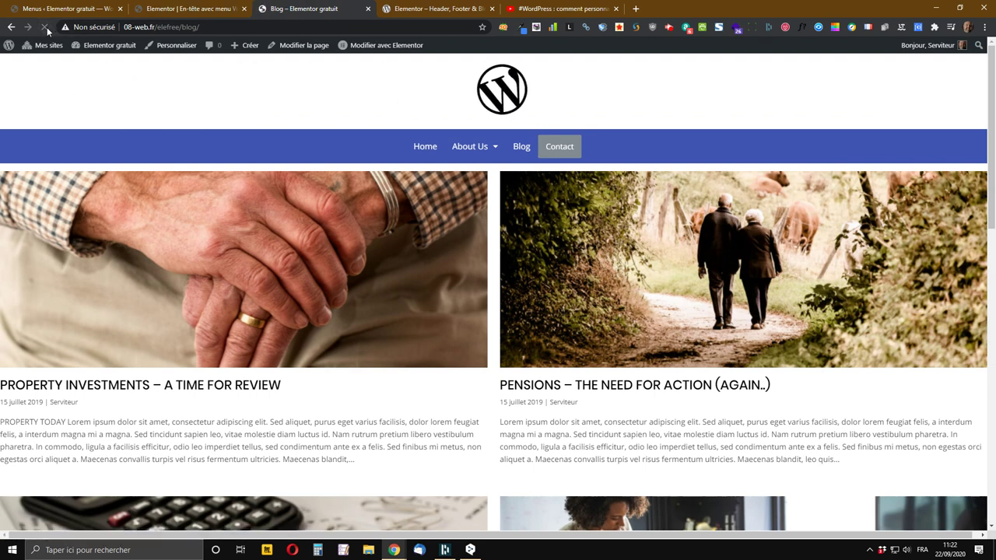
mouse_move(464, 154)
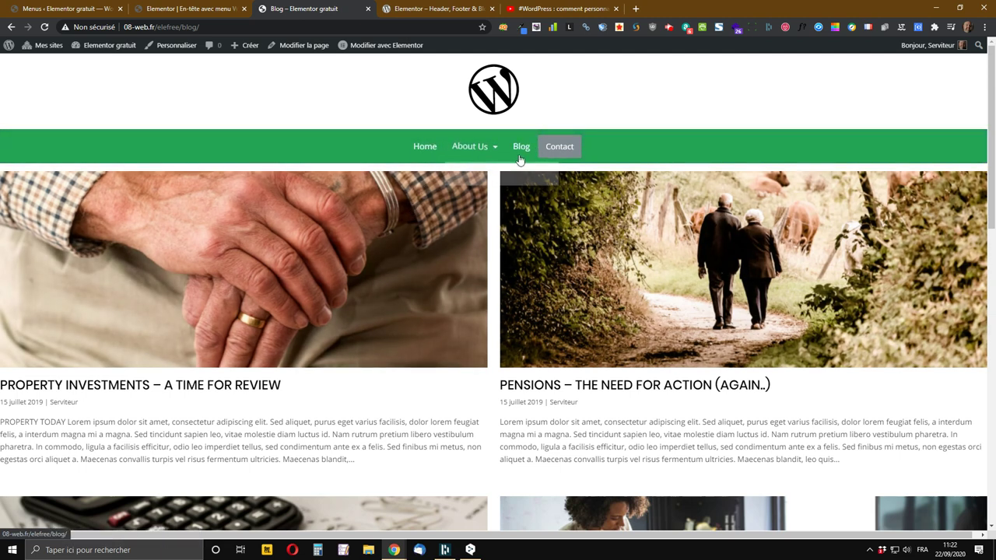
- Set the main menu typography's text transformation to Majuscule in the header template and update it
left_click(204, 7)
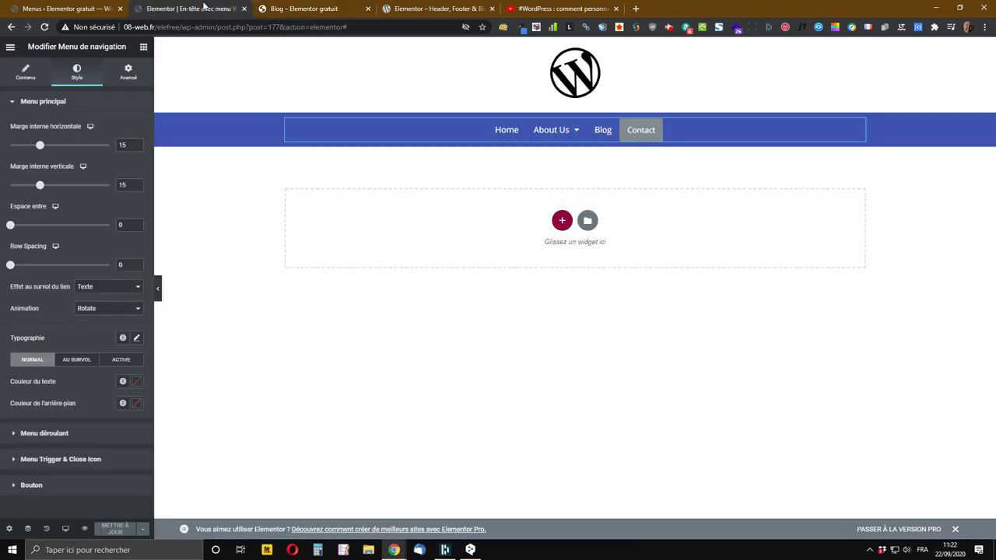
left_click(116, 312)
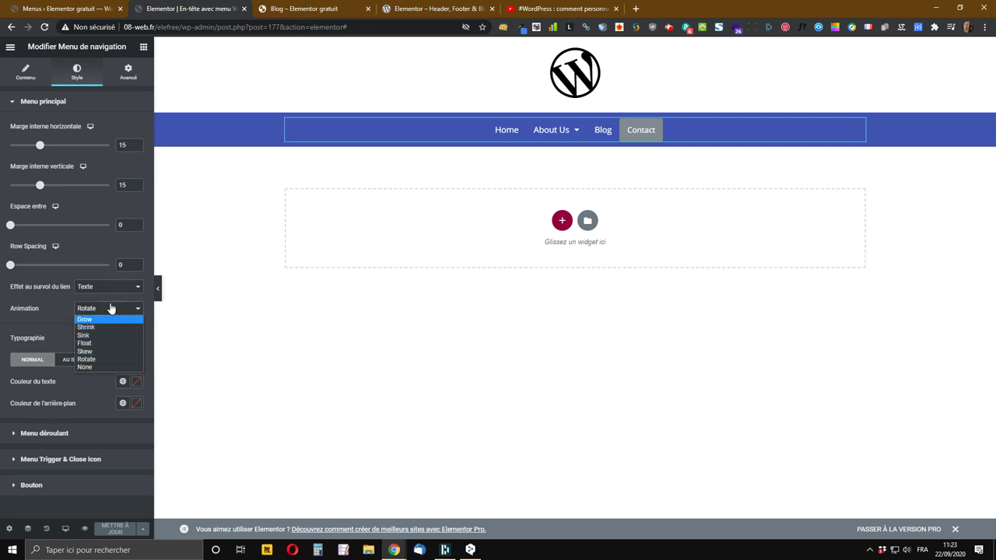
left_click(109, 312)
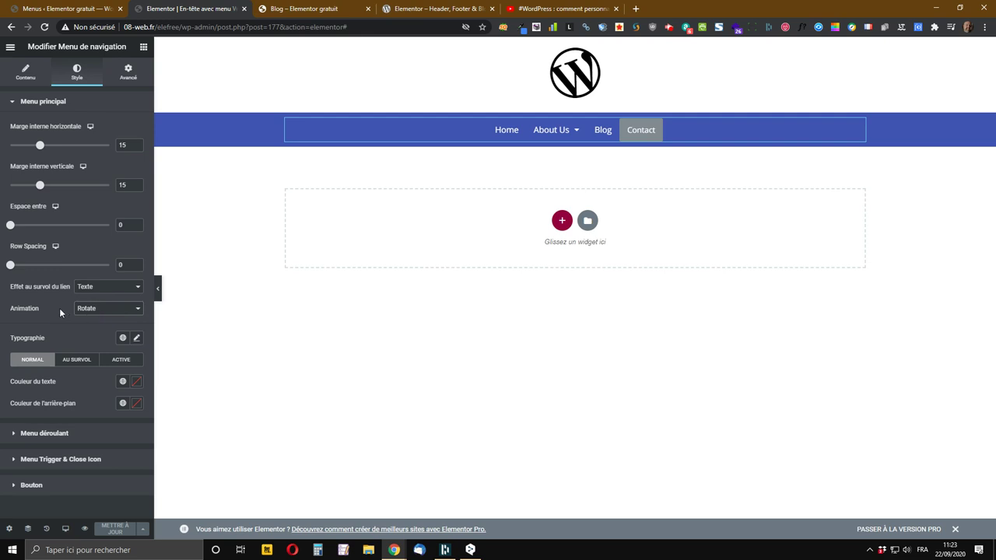
left_click(122, 340)
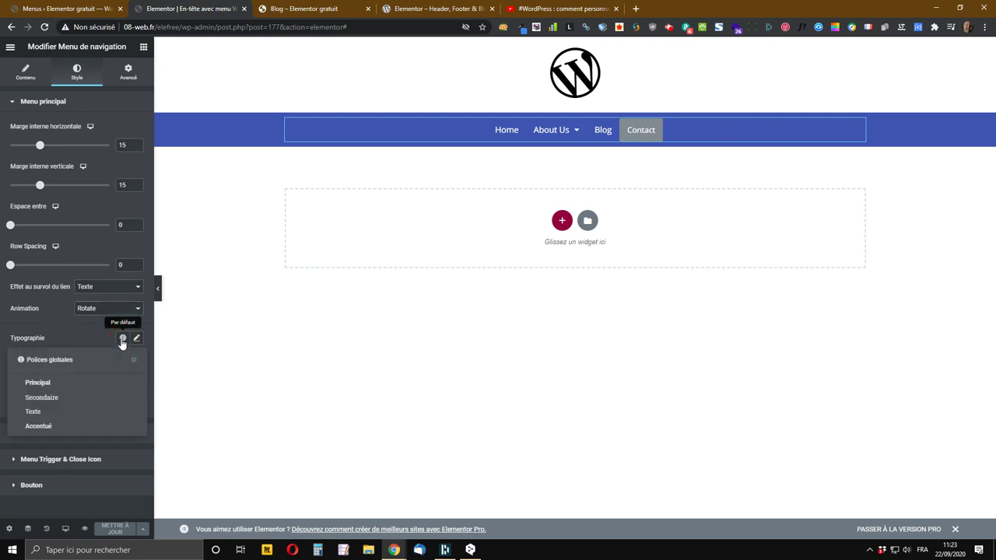
left_click(73, 326)
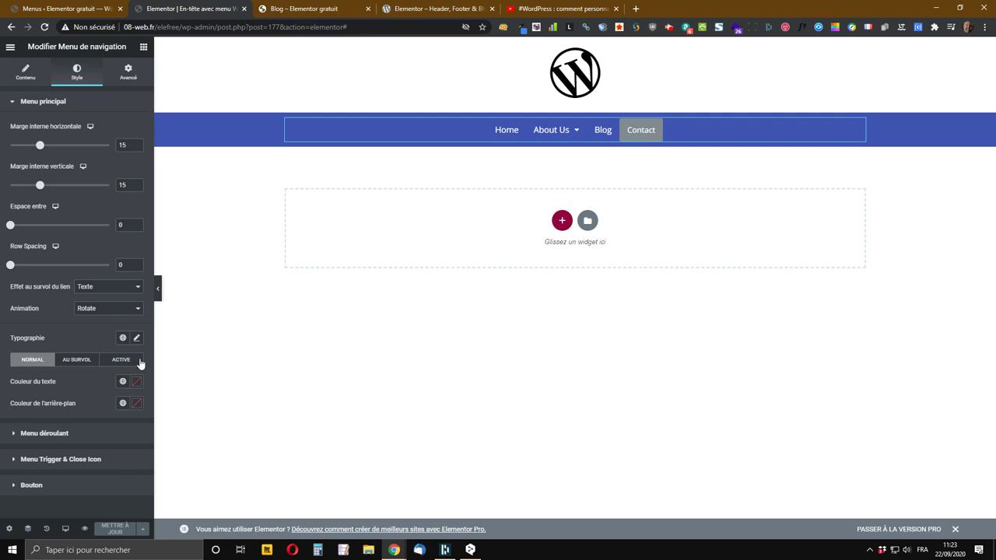
left_click(136, 338)
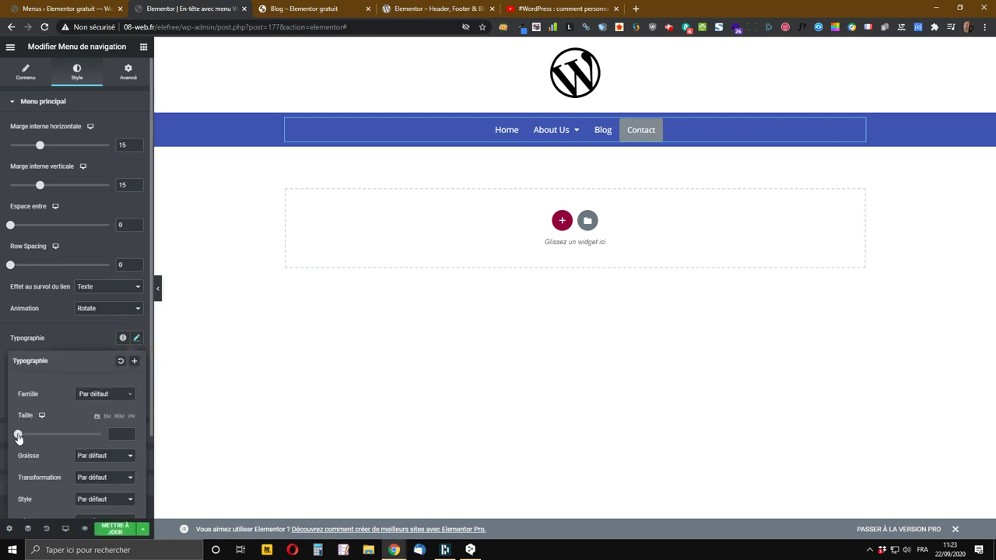
scroll(50, 482, "down", 2)
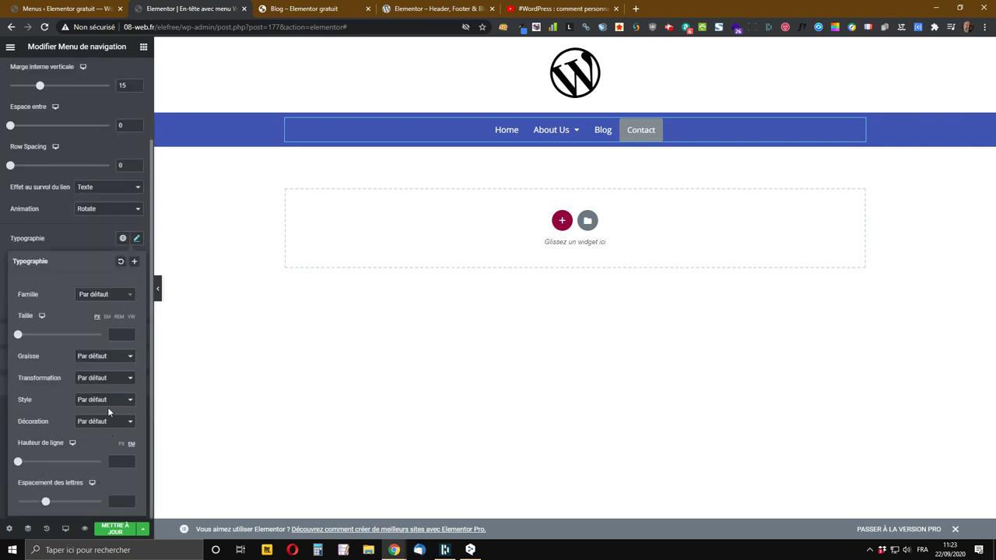
left_click(102, 379)
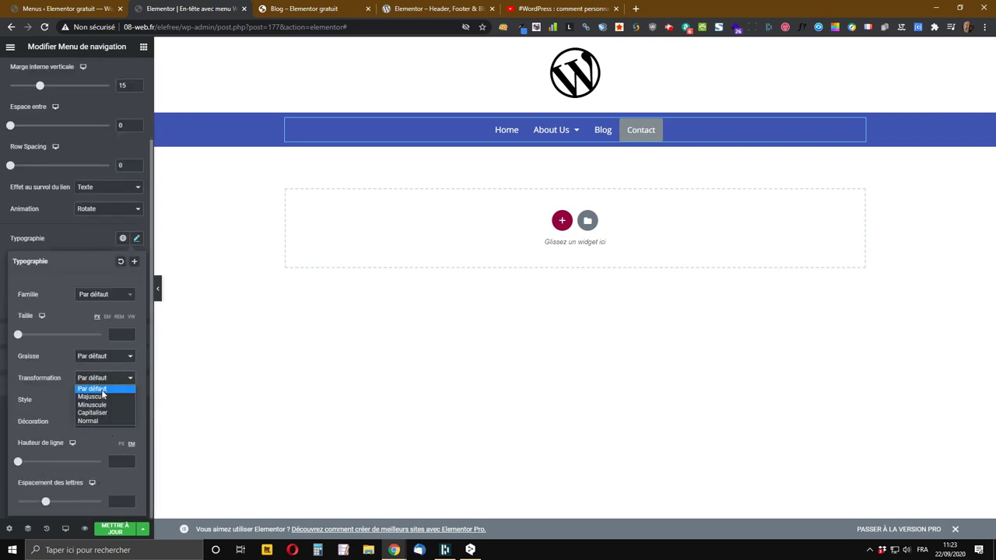
left_click(107, 398)
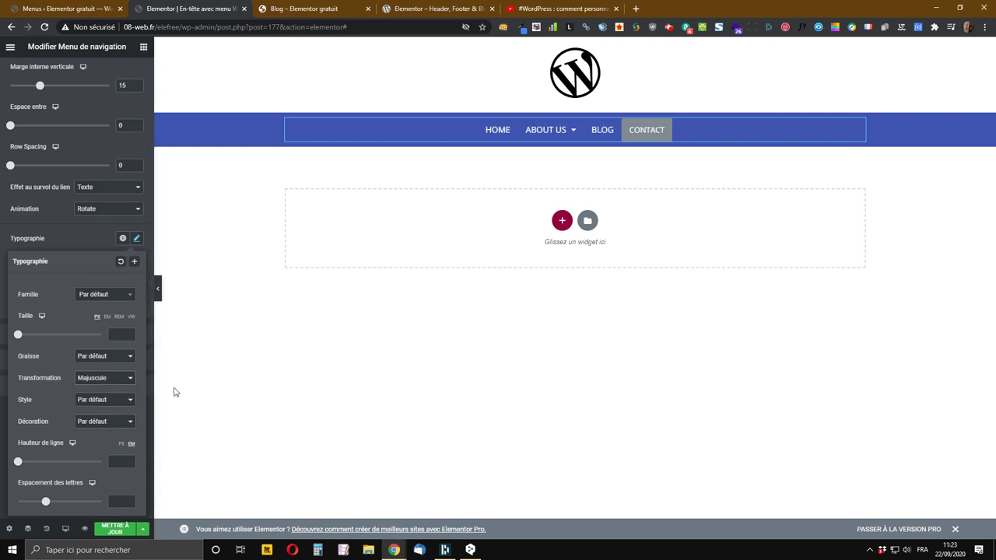
left_click(115, 528)
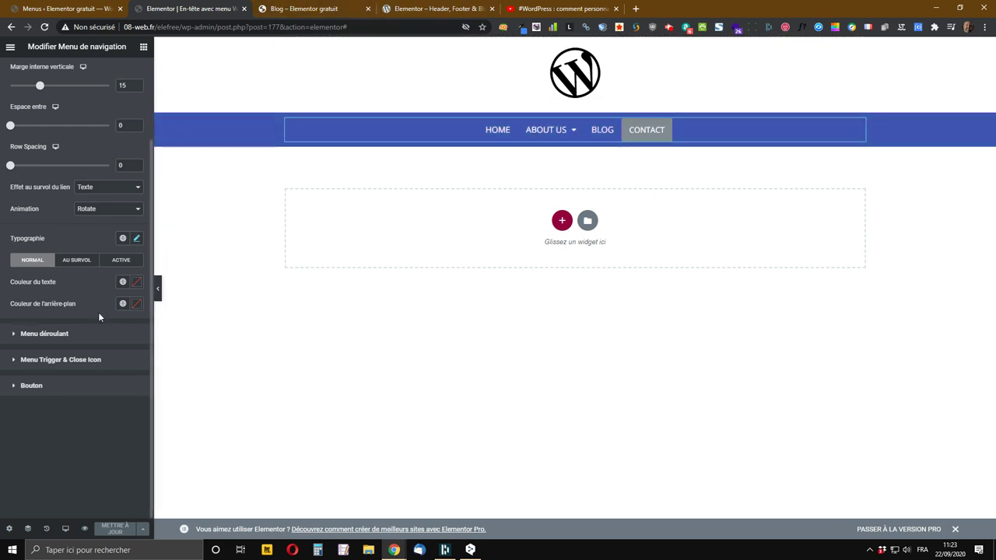
- Set the dropdown menu's normal background colour to the green global colour Couleur enregistrée #6
left_click(32, 335)
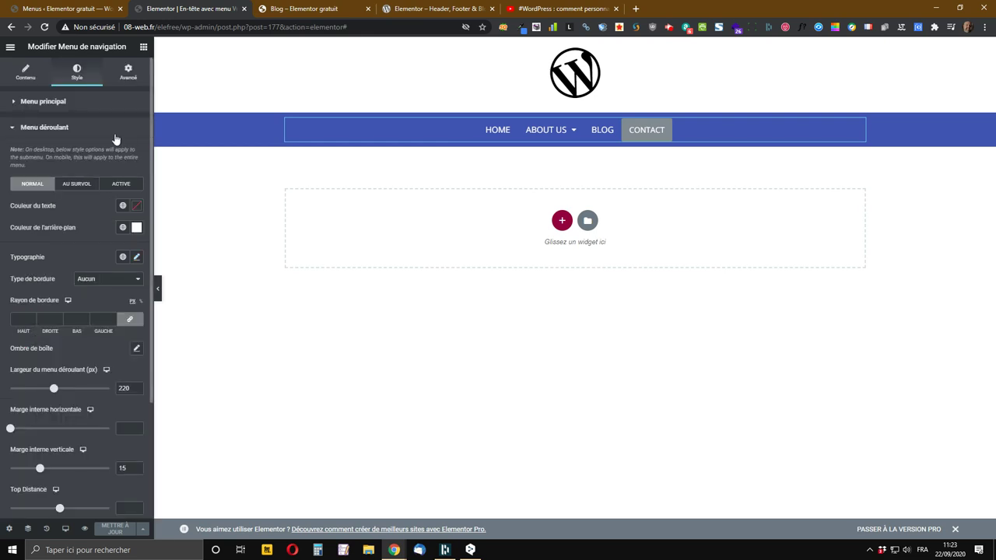
mouse_move(560, 131)
left_click(137, 230)
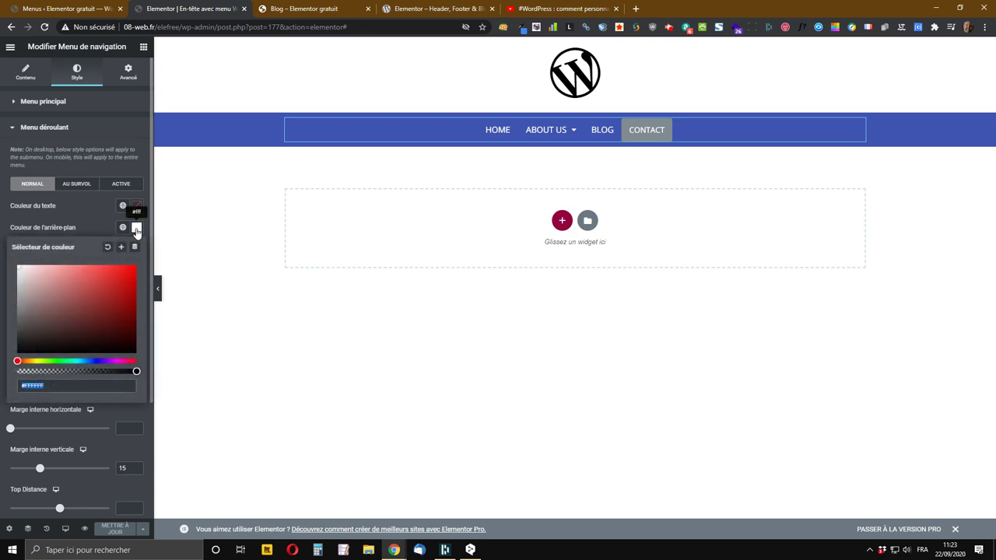
left_click(122, 227)
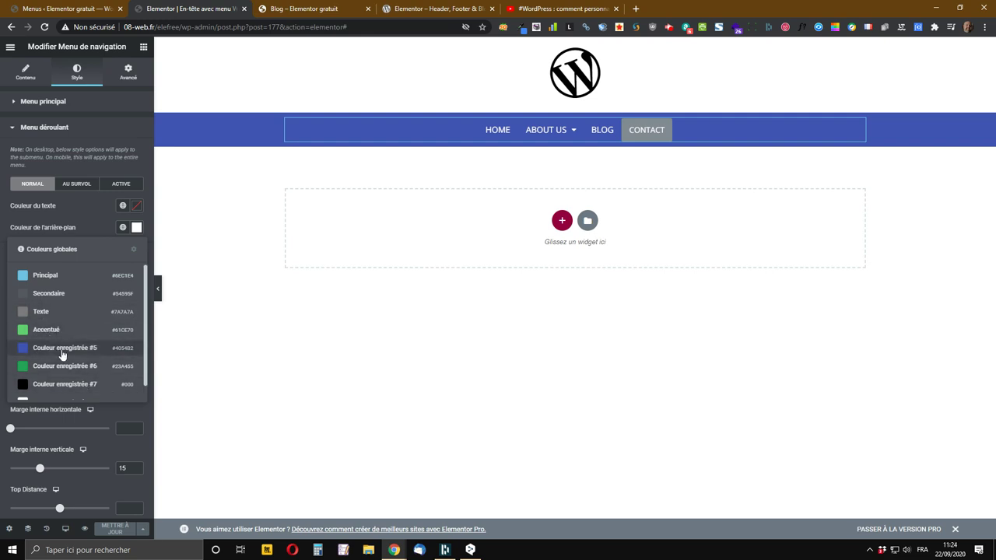
left_click(45, 368)
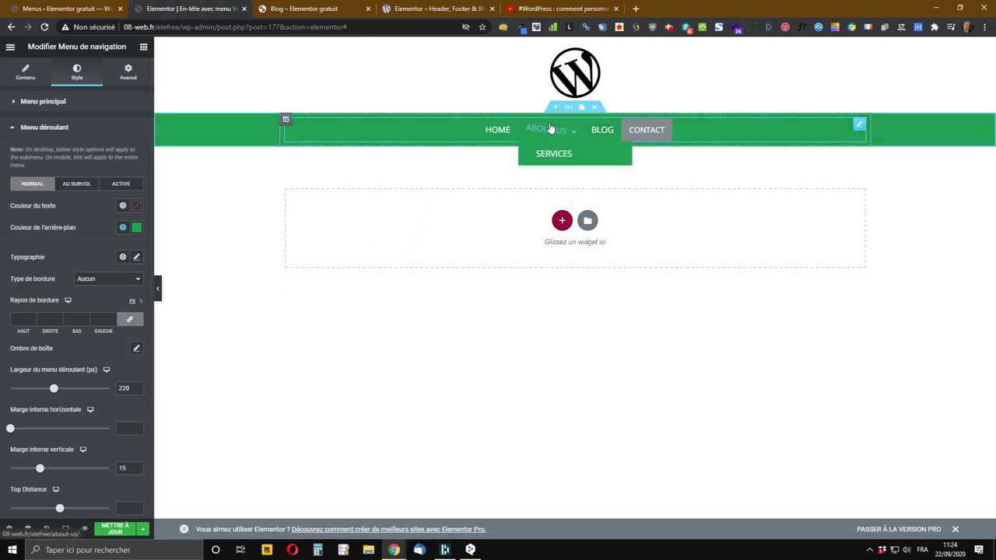
- Change the dropdown menu's normal background colour to the blue global colour Couleur enregistrée #5
left_click(137, 229)
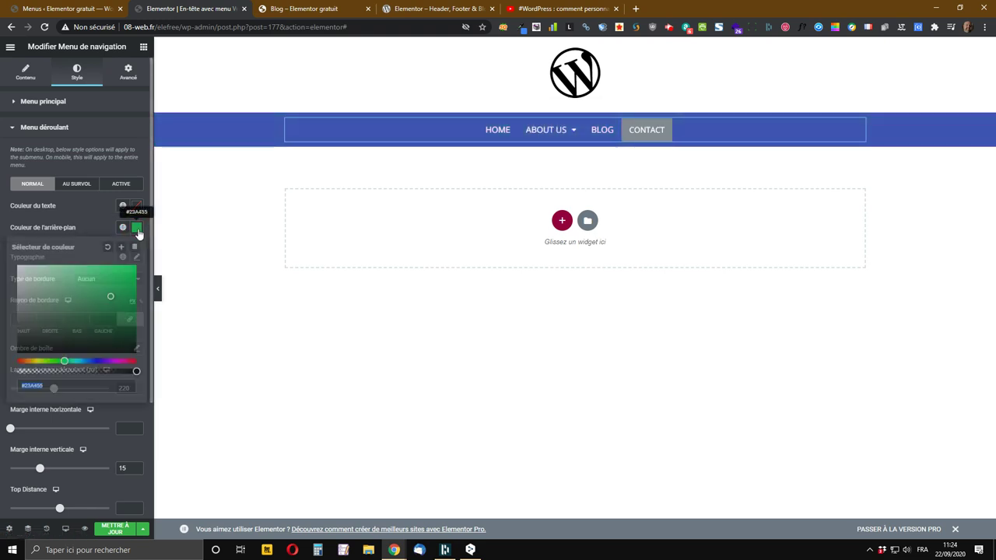
left_click(122, 228)
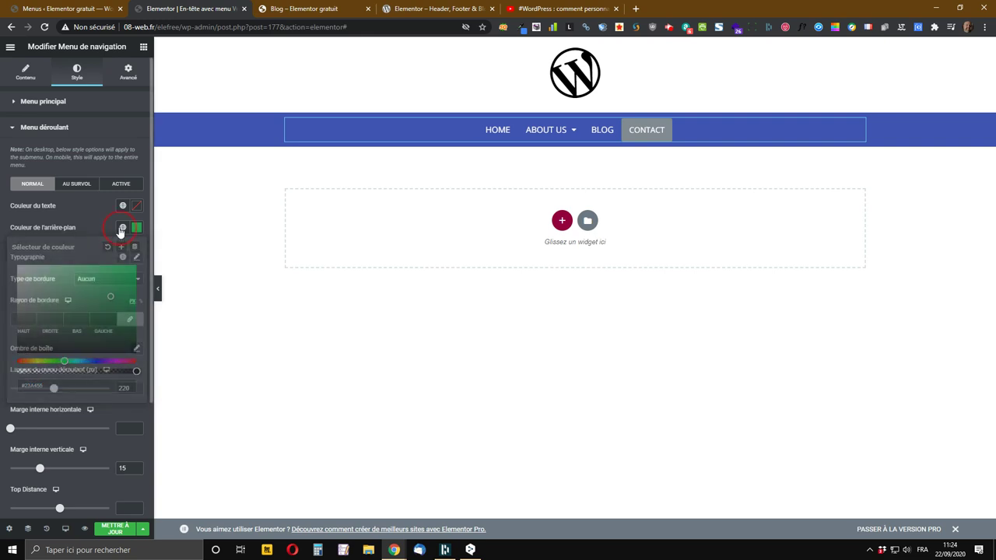
left_click(54, 350)
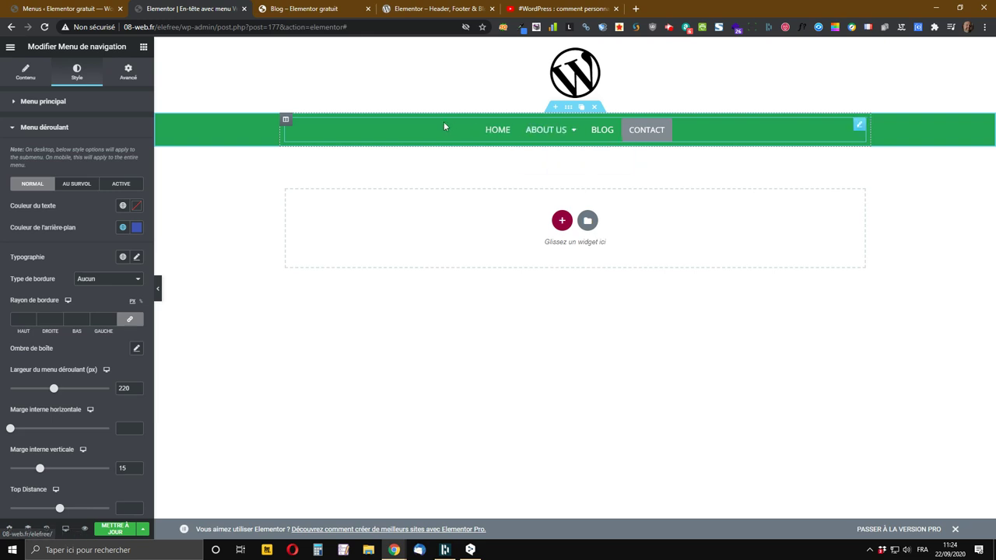
- Set the dropdown menu's hover background to the green global colour Couleur enregistrée #6 and its hover text to white Couleur enregistrée #8
left_click(77, 185)
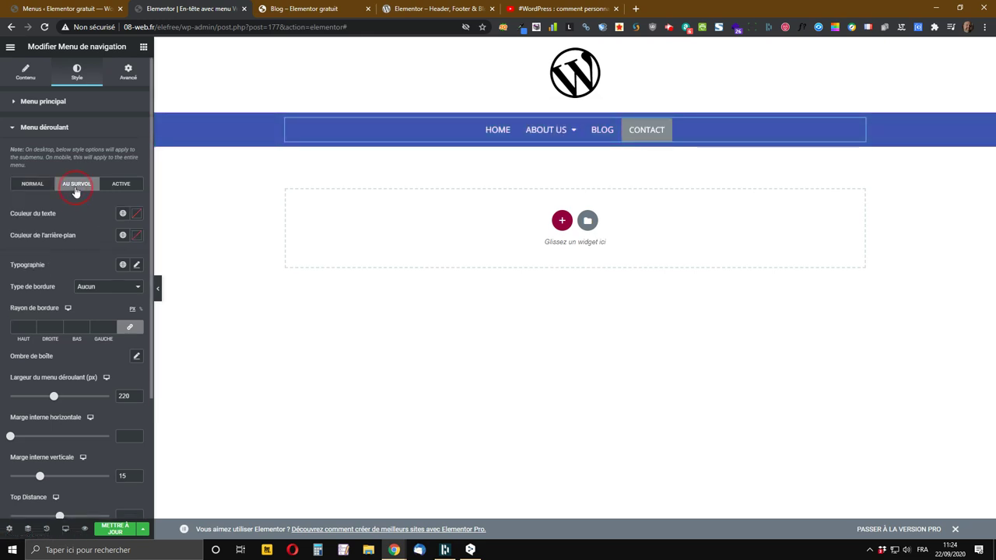
left_click(137, 236)
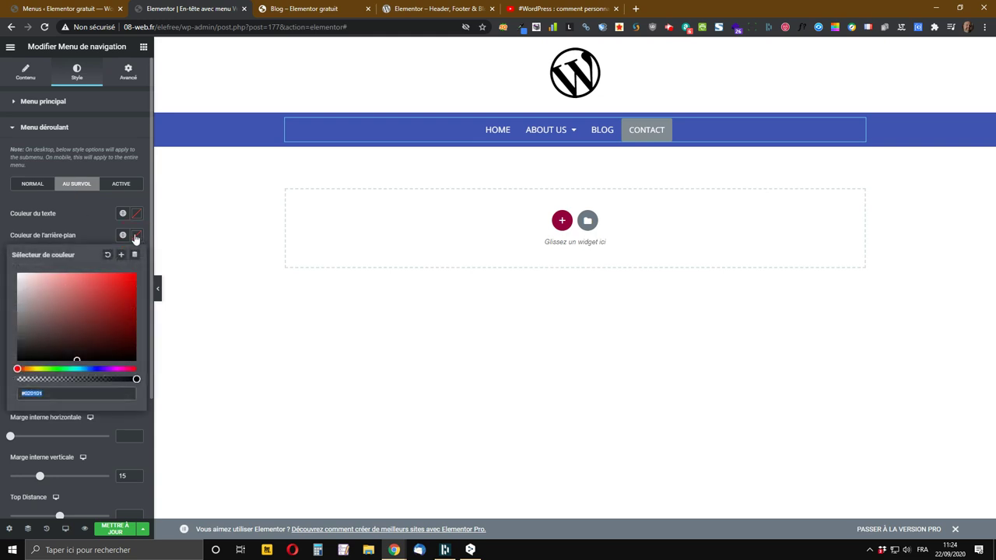
left_click(123, 236)
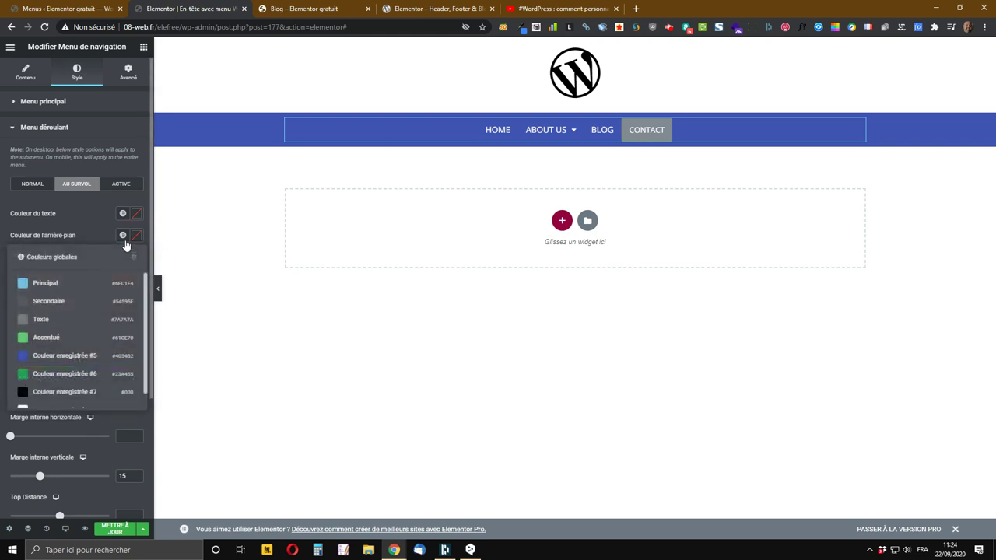
left_click(48, 375)
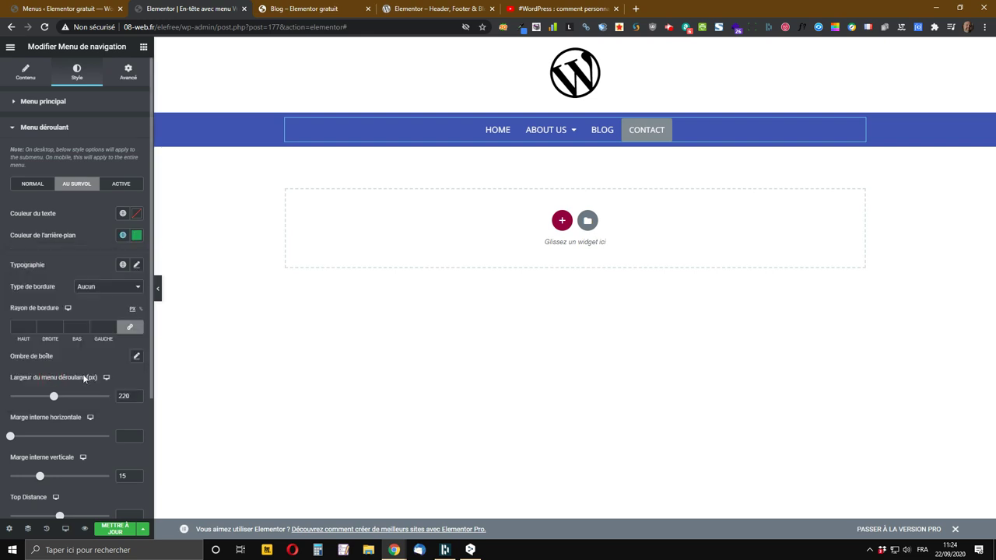
left_click(122, 214)
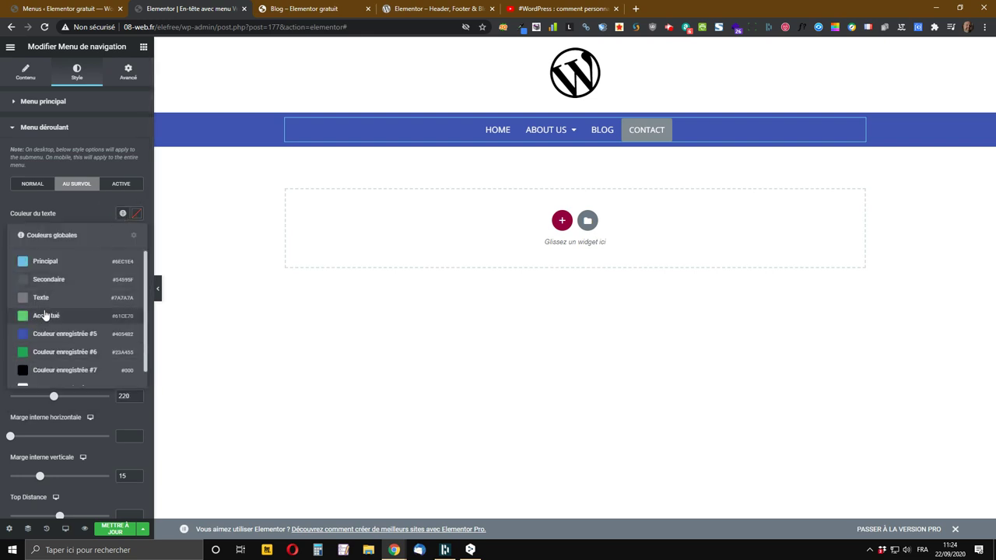
scroll(37, 335, "down", 1)
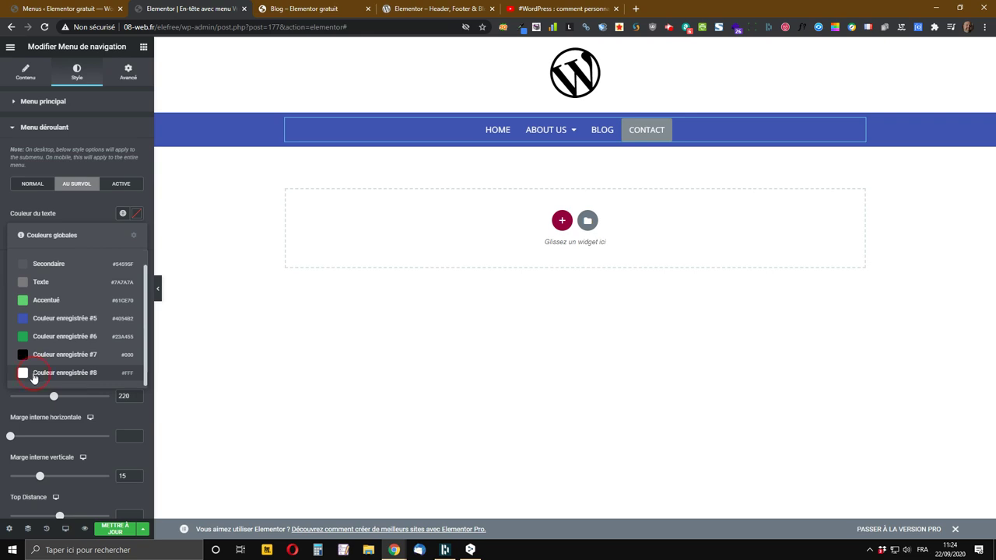
left_click(33, 375)
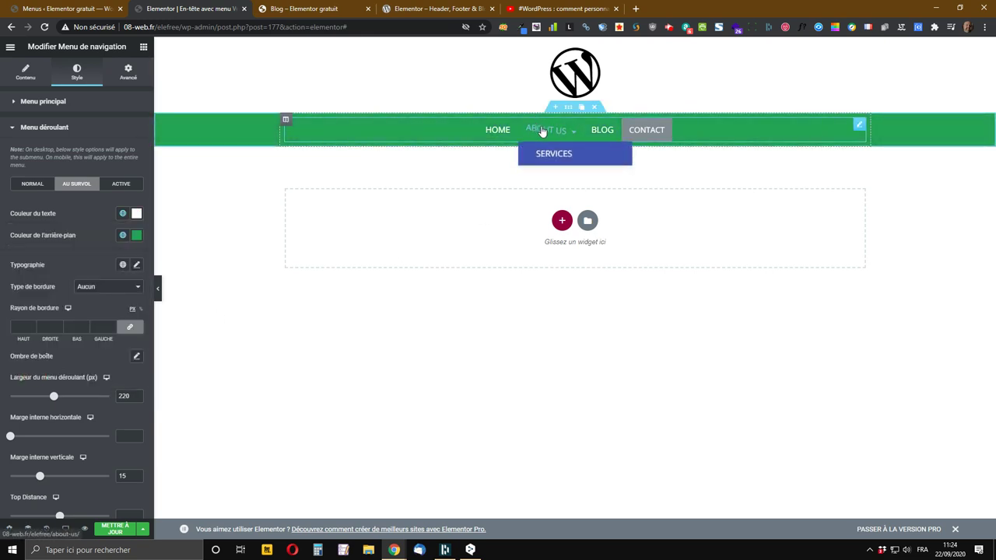
- Set the dropdown menu's normal text colour to the white global colour Couleur enregistrée #8
left_click(37, 186)
left_click(136, 207)
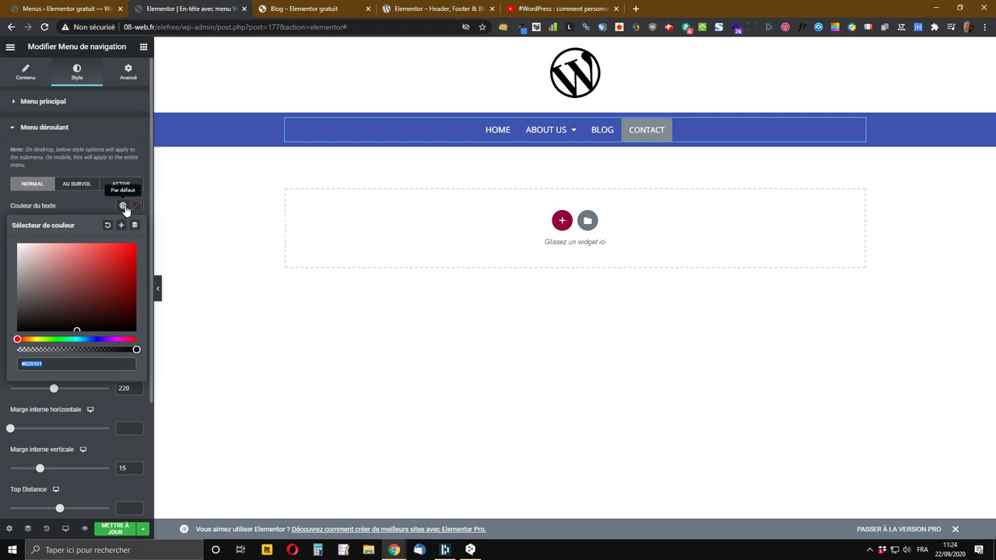
left_click(123, 206)
scroll(40, 372, "down", 1)
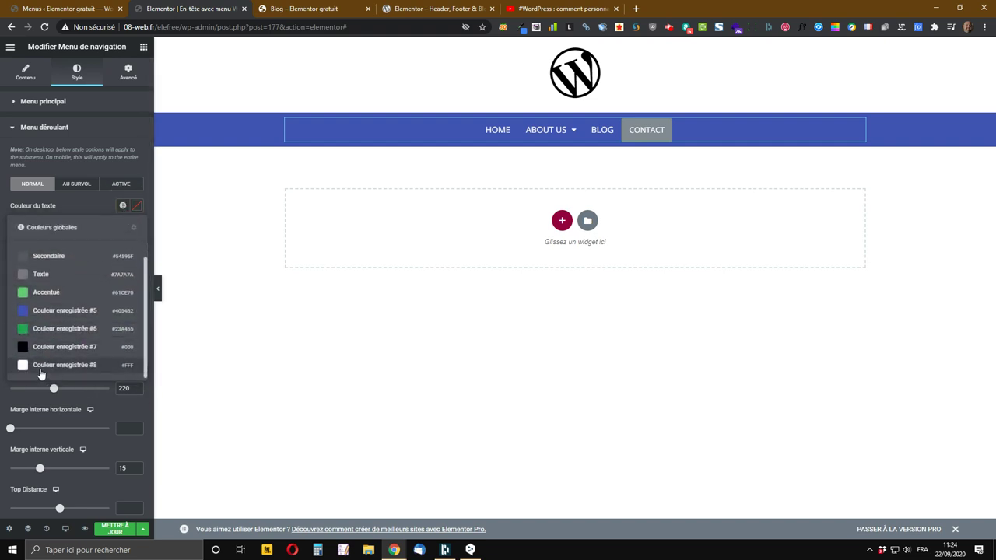
left_click(40, 371)
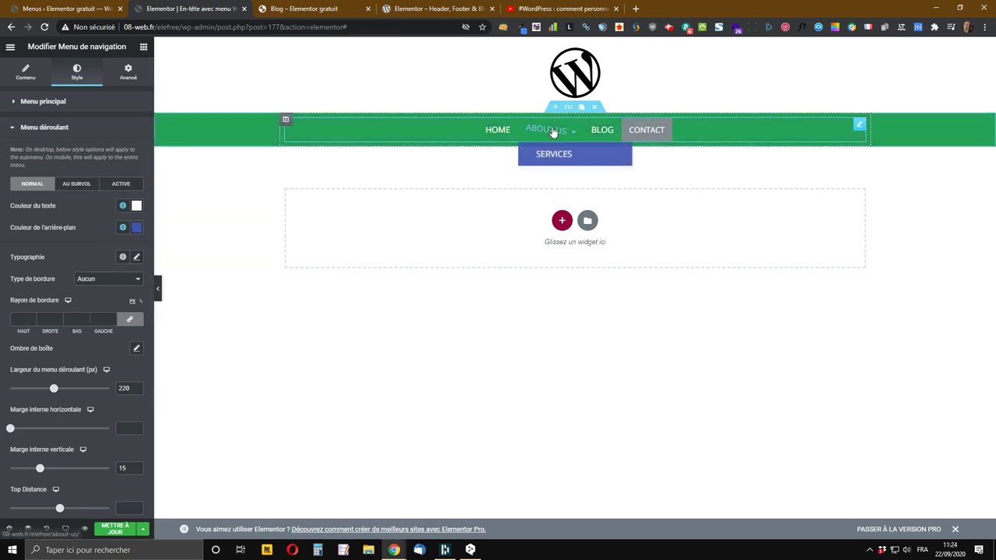
- Set the dropdown menu's active text to black Couleur enregistrée #7 and its active background to Principal, and update the template
left_click(122, 187)
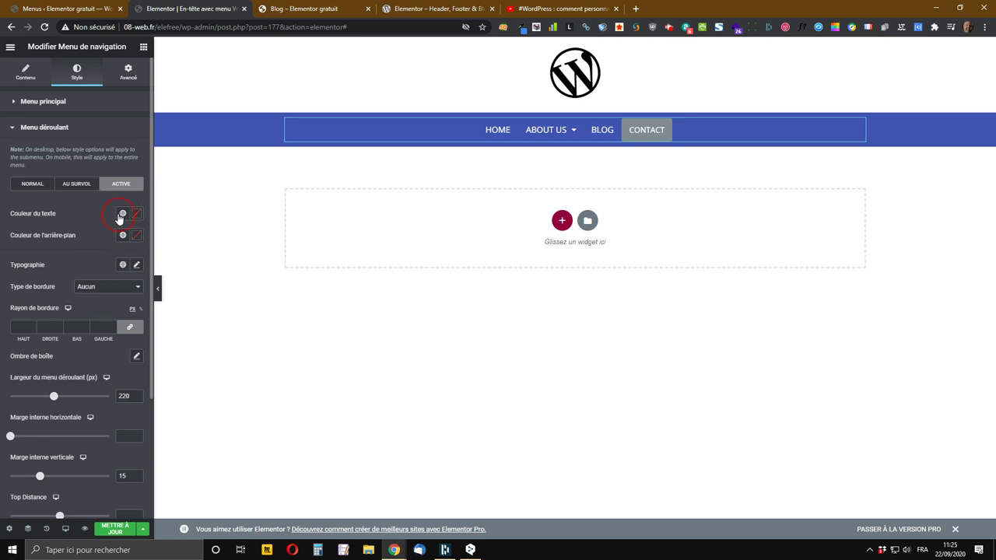
left_click(123, 213)
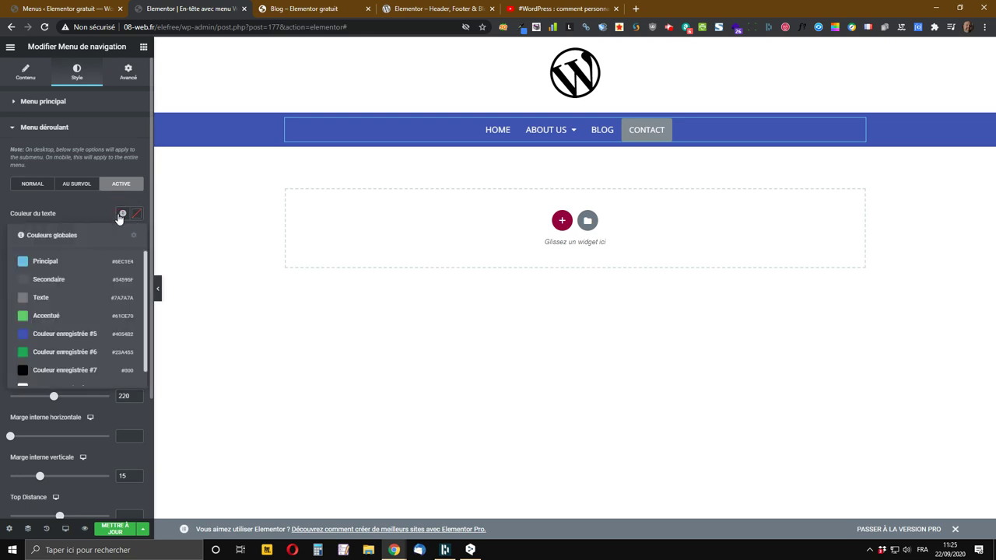
left_click(32, 371)
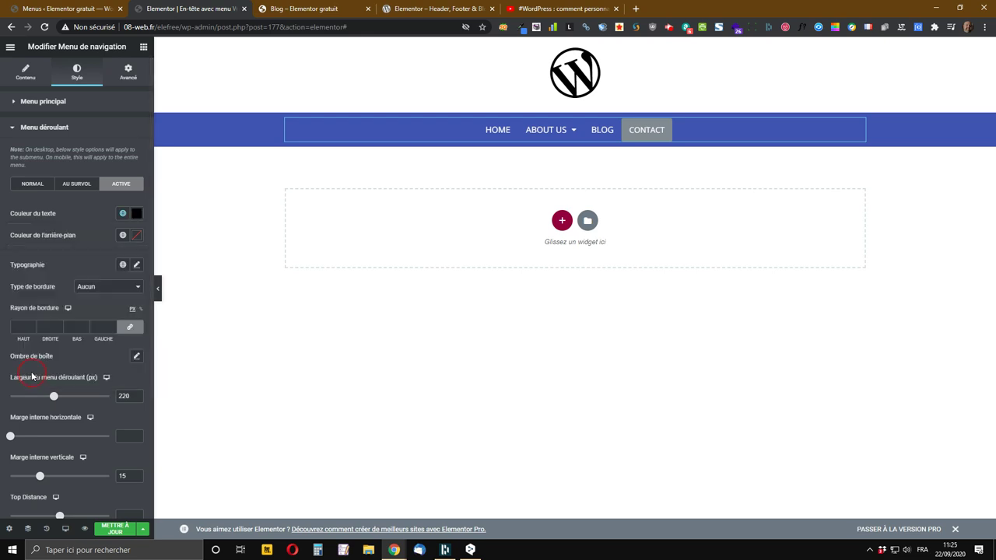
left_click(122, 236)
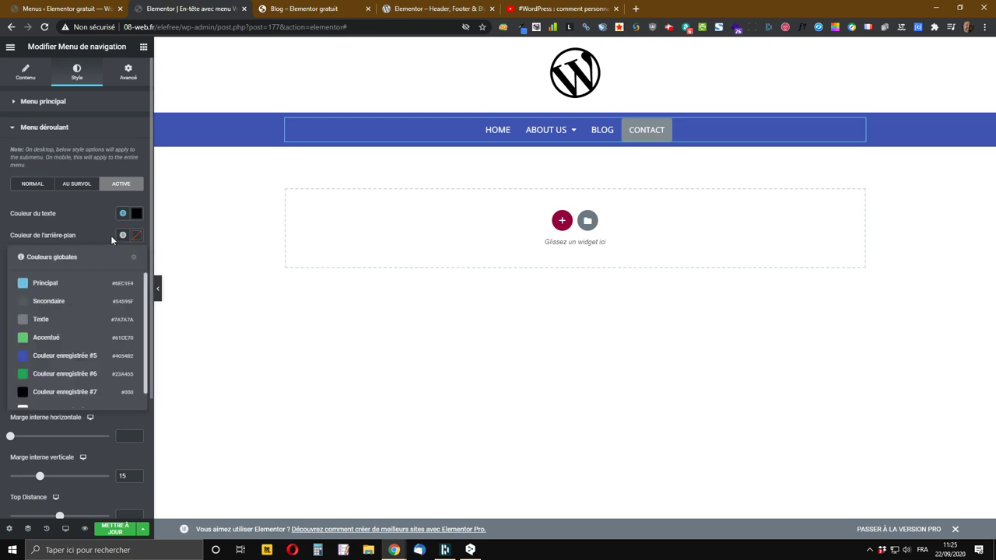
left_click(40, 286)
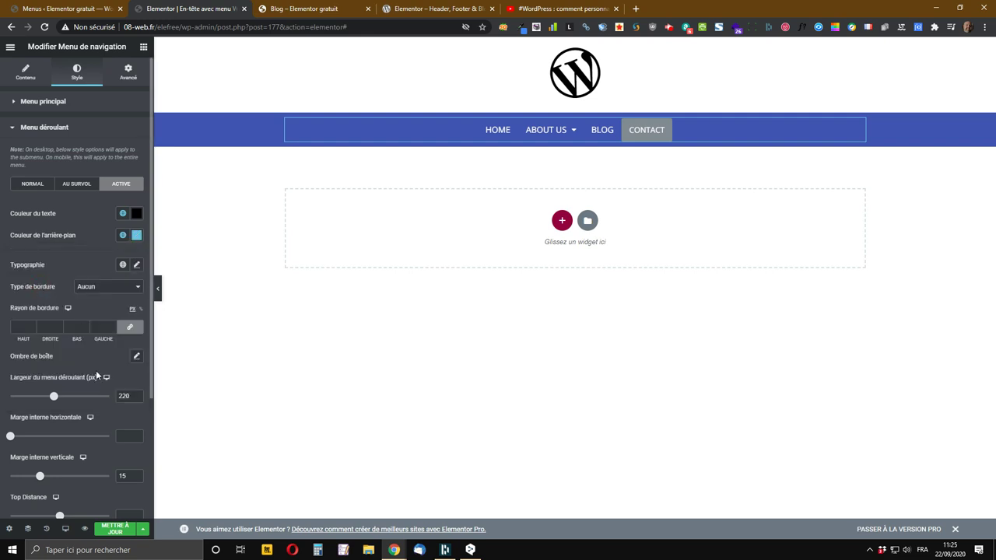
left_click(115, 529)
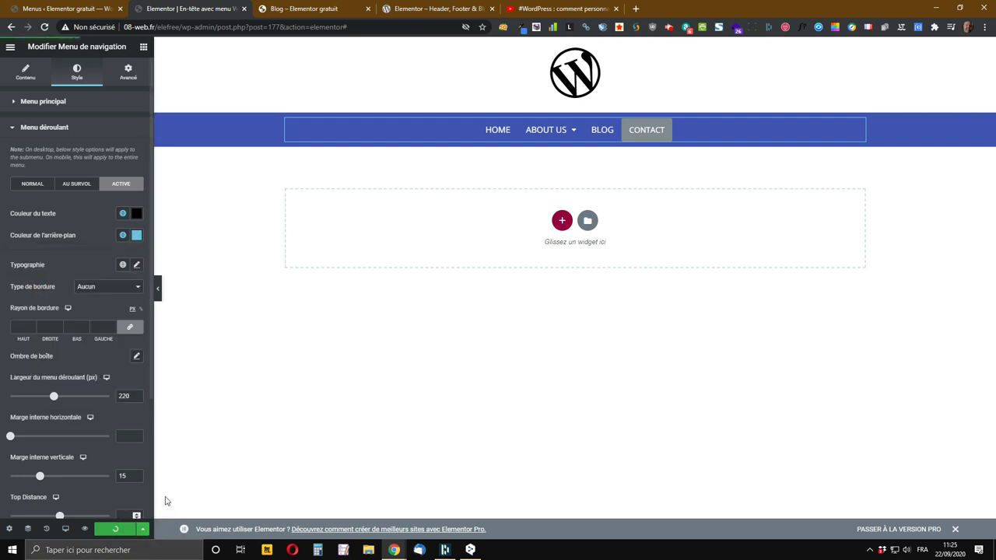
- Reload the live site and examine the dropdown's hover and active colours under About Us on the Home and Services pages
left_click(298, 7)
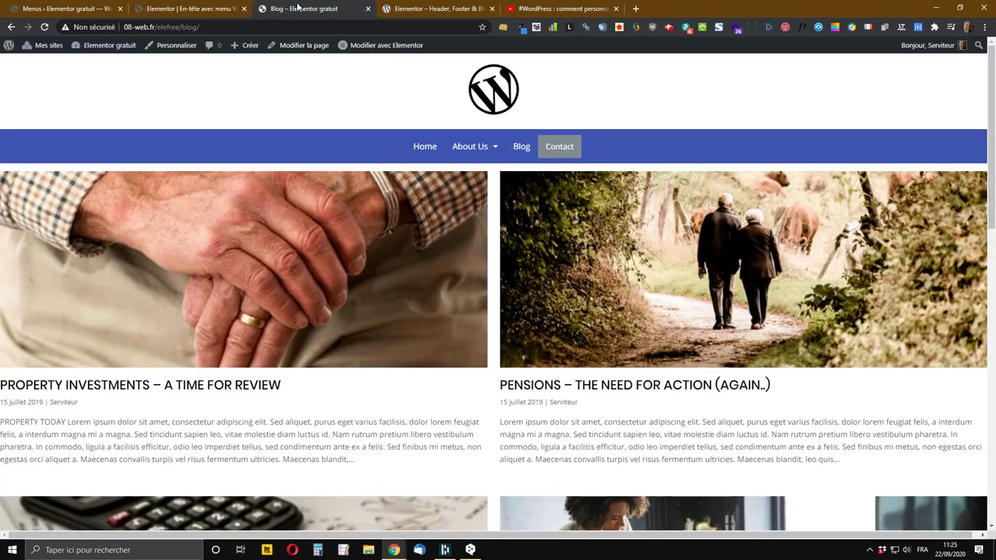
left_click(43, 27)
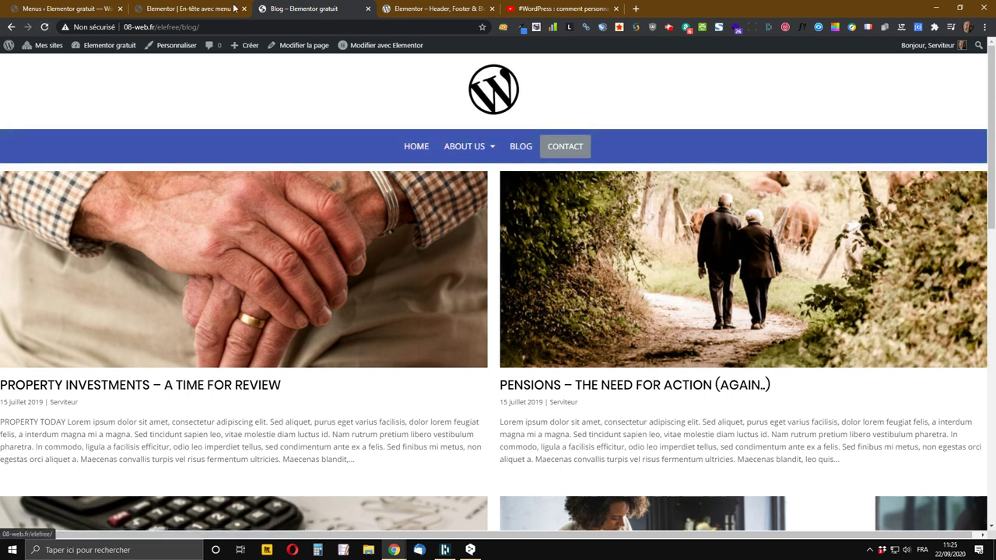
left_click(415, 147)
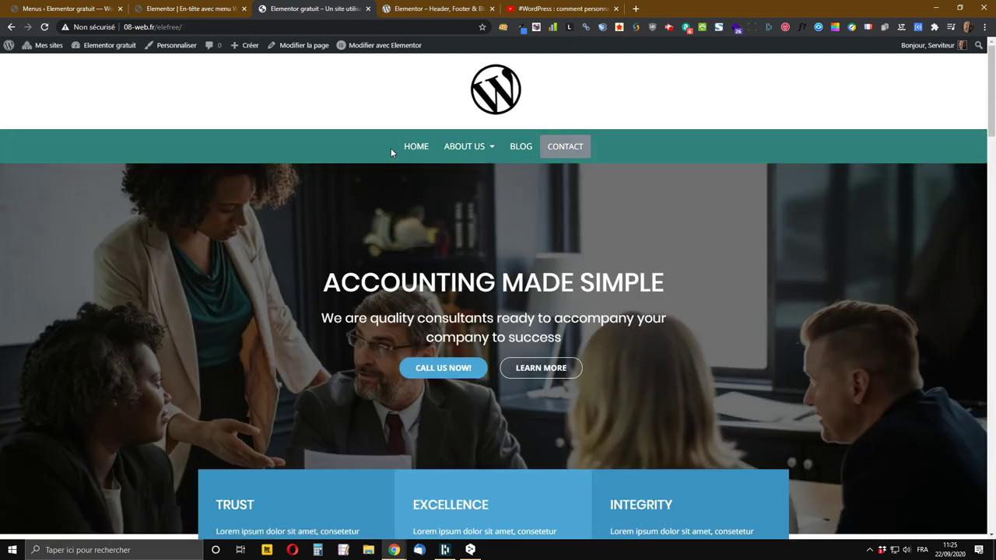
key("ctrl+Page_Up")
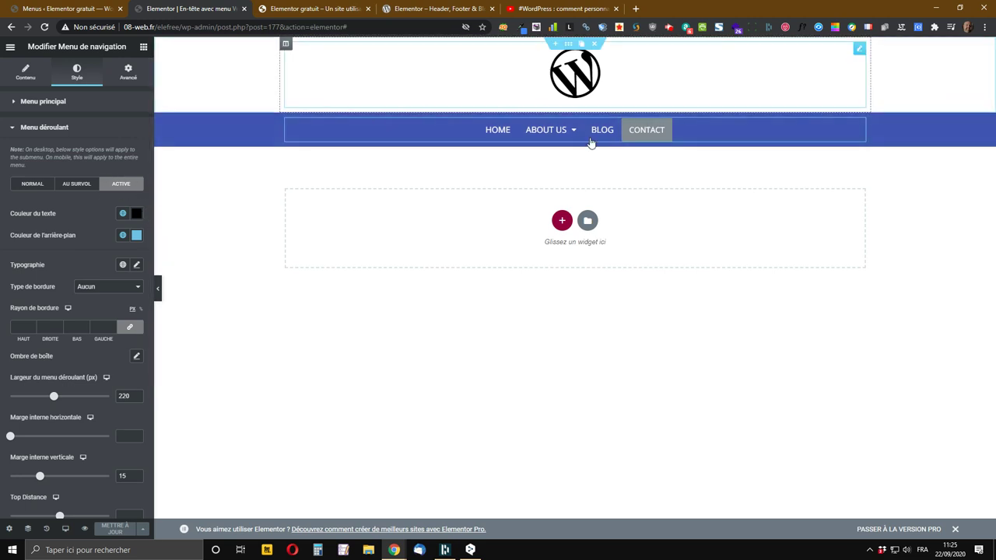
left_click(343, 5)
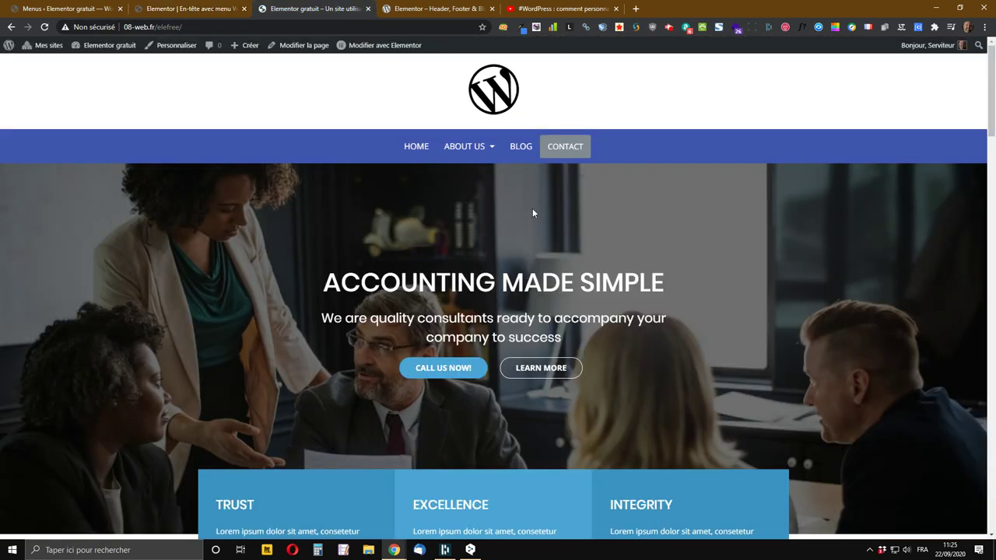
mouse_move(482, 148)
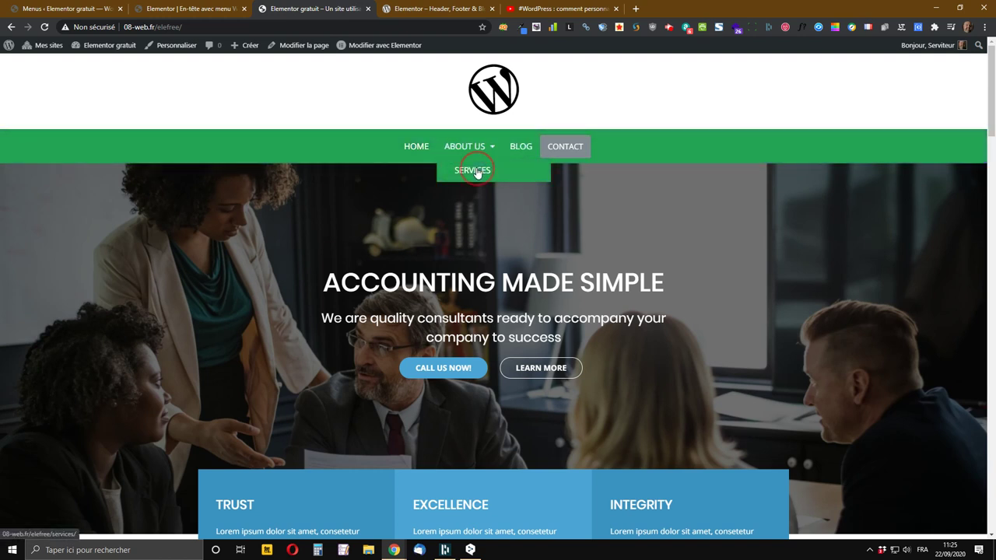
left_click(479, 171)
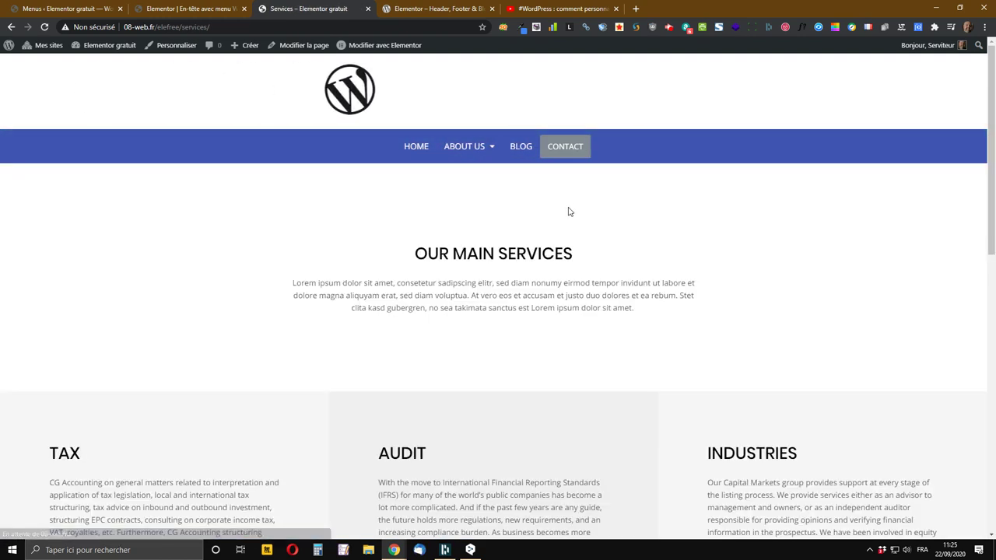
mouse_move(474, 149)
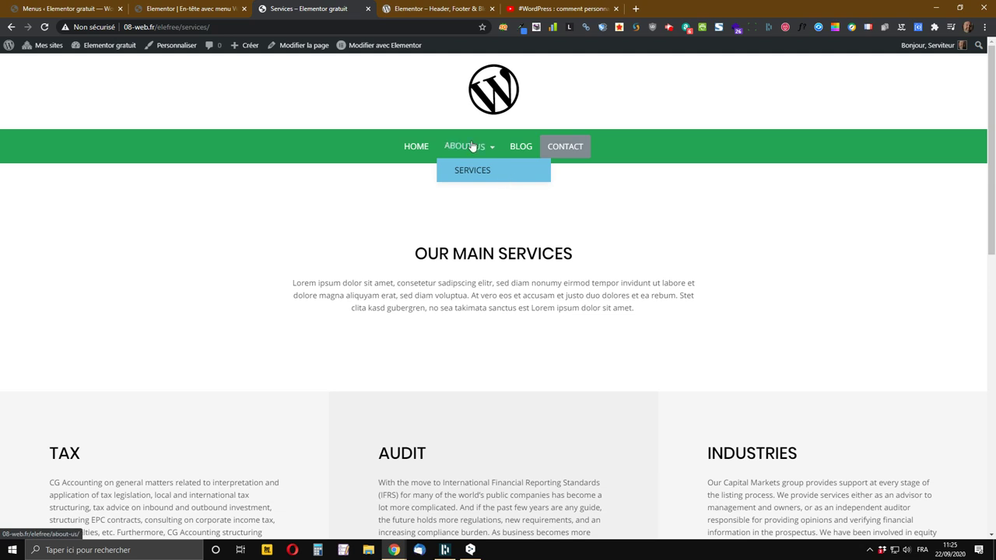
- Set the main menu's active text to Couleur enregistrée #7 and active background to Principal, update, and check the reloaded Services page
left_click(196, 7)
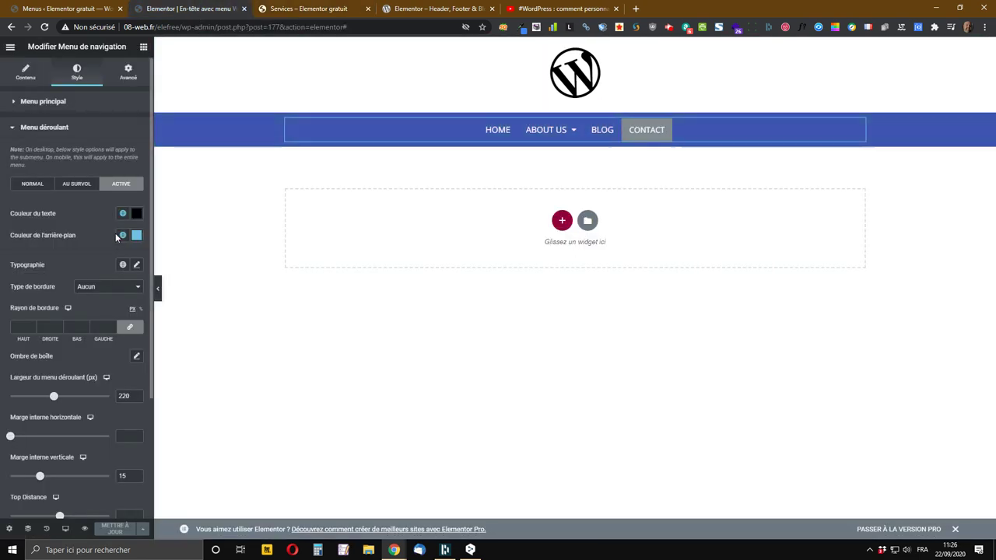
left_click(47, 101)
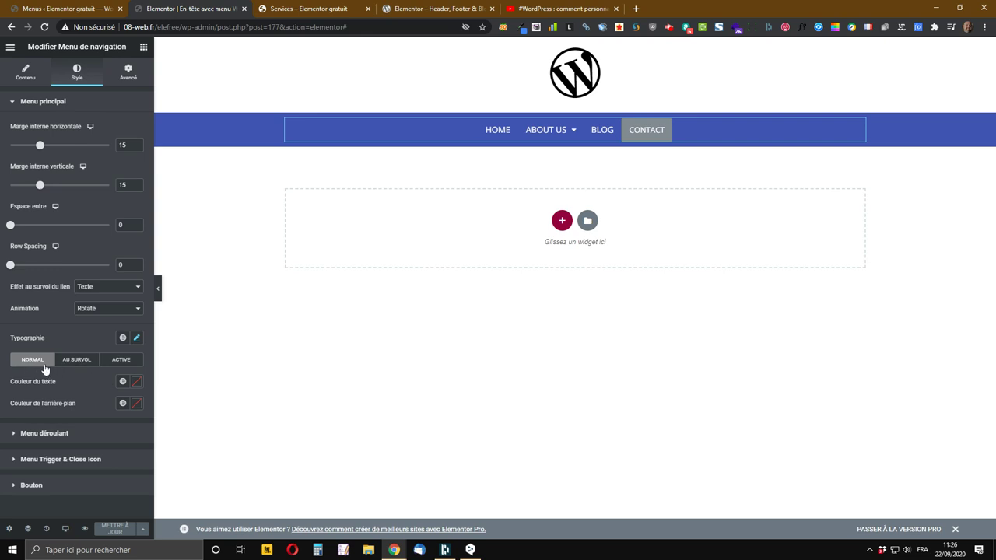
left_click(123, 361)
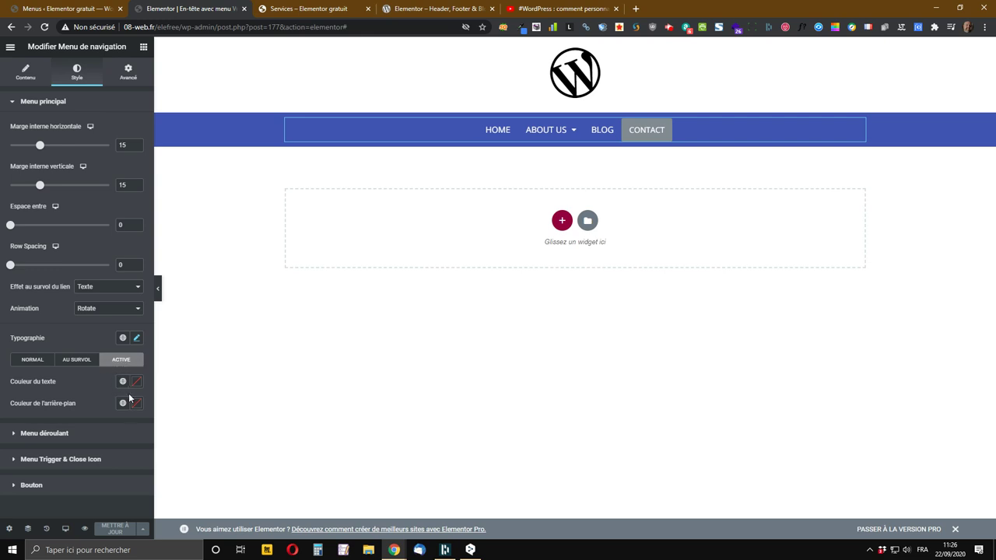
left_click(123, 381)
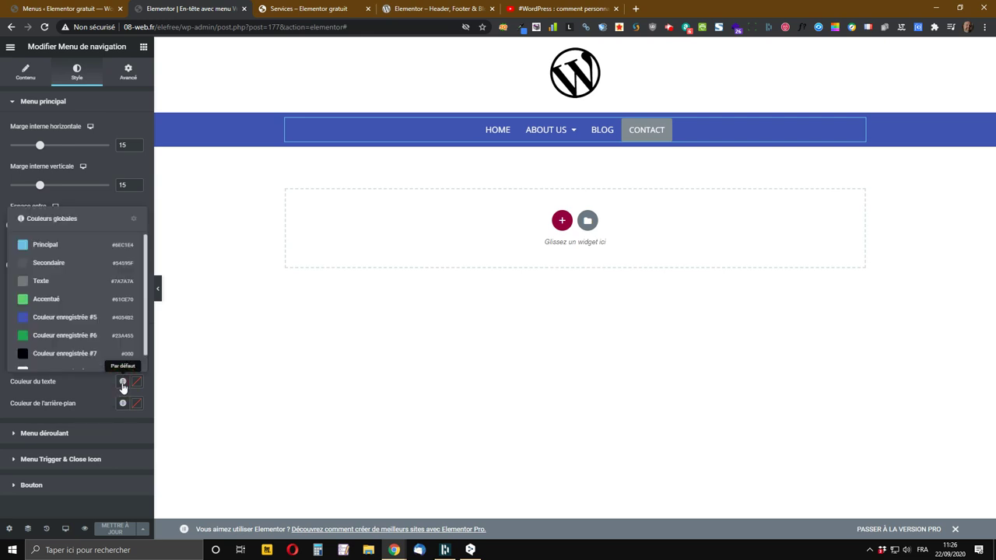
left_click(44, 355)
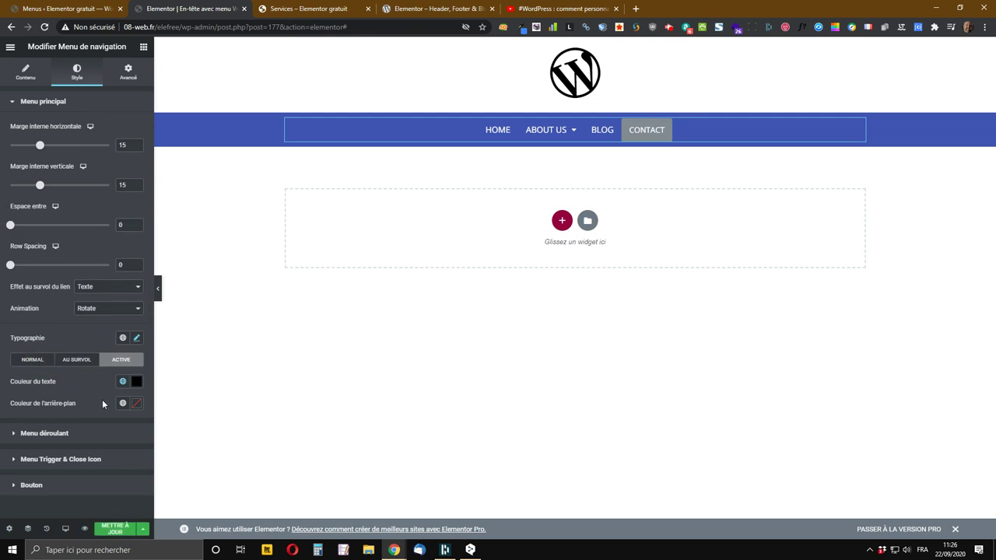
left_click(121, 404)
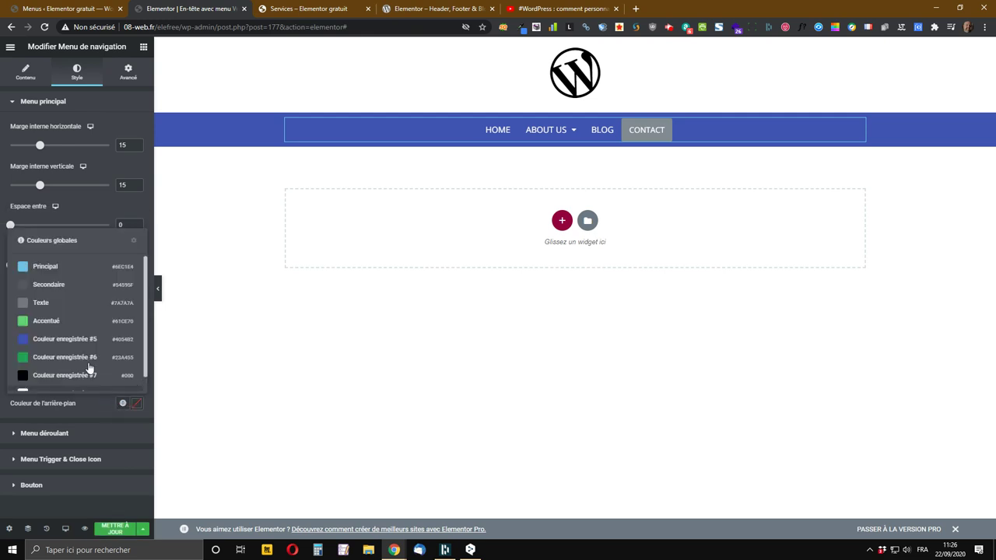
left_click(38, 267)
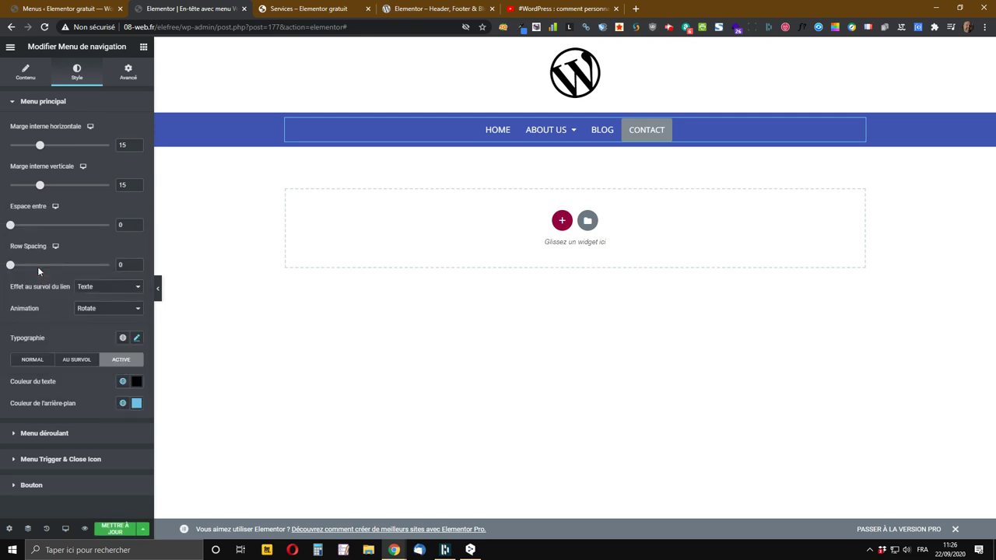
left_click(116, 530)
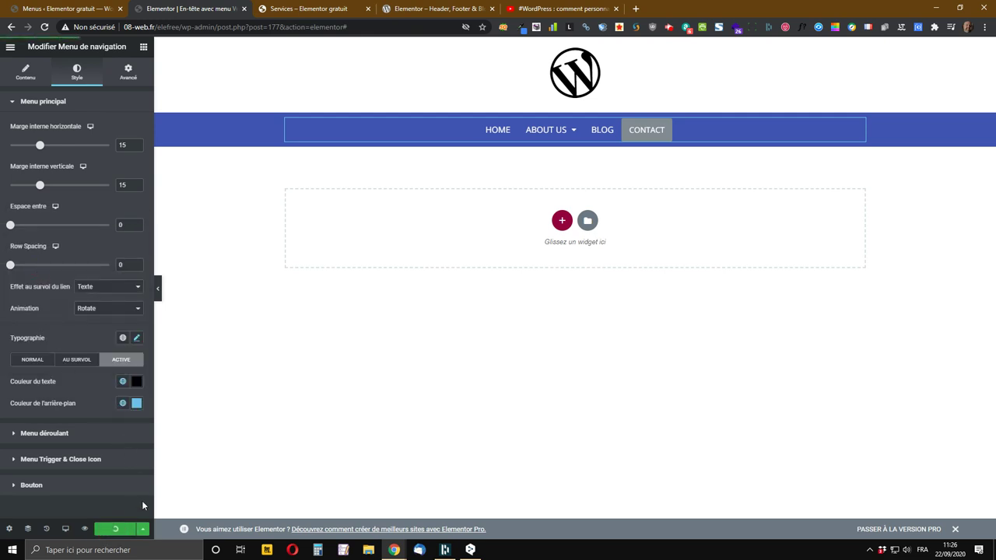
left_click(273, 10)
left_click(44, 26)
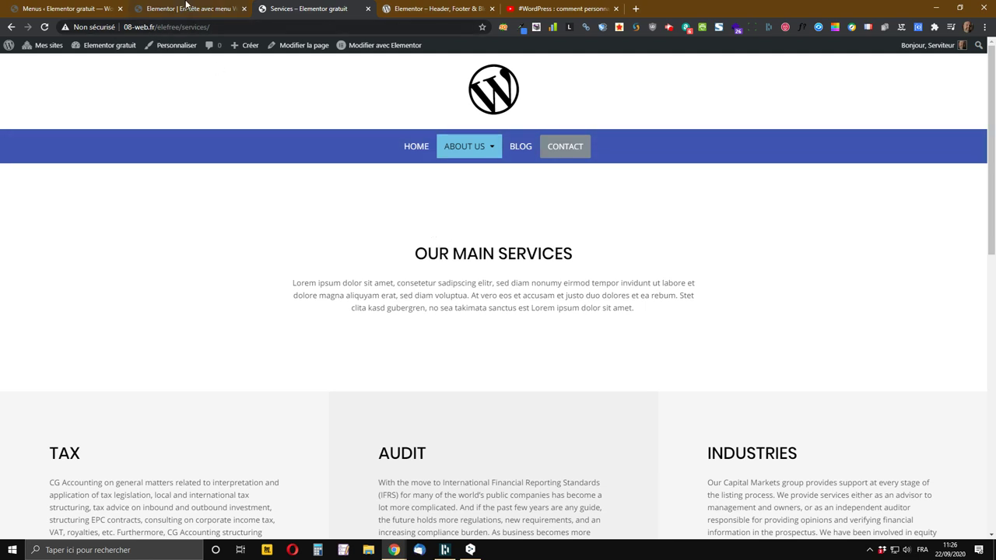
- Return to the header template and clear the main menu's active text colour and active background colour
left_click(186, 7)
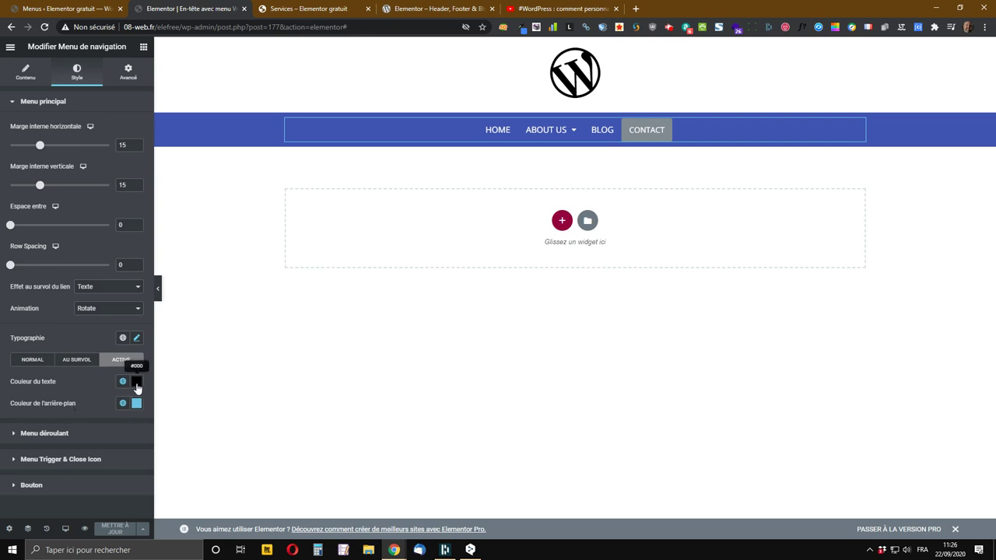
left_click(123, 382)
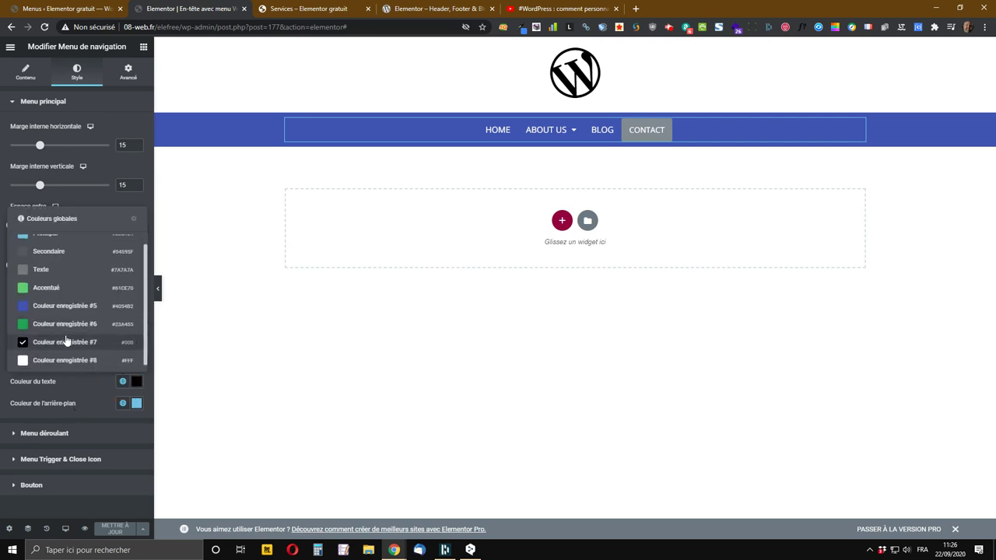
scroll(66, 340, "up", 1)
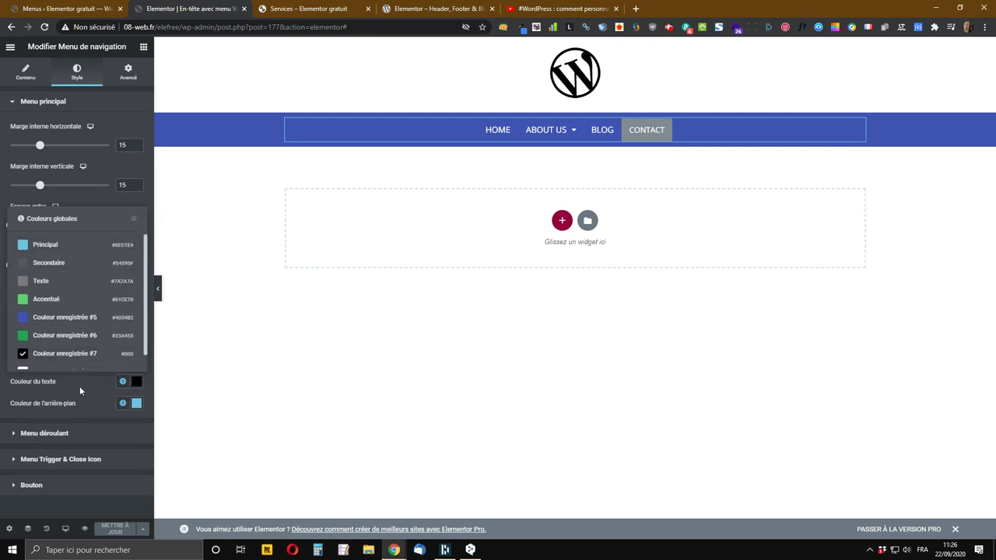
left_click(137, 381)
left_click(136, 381)
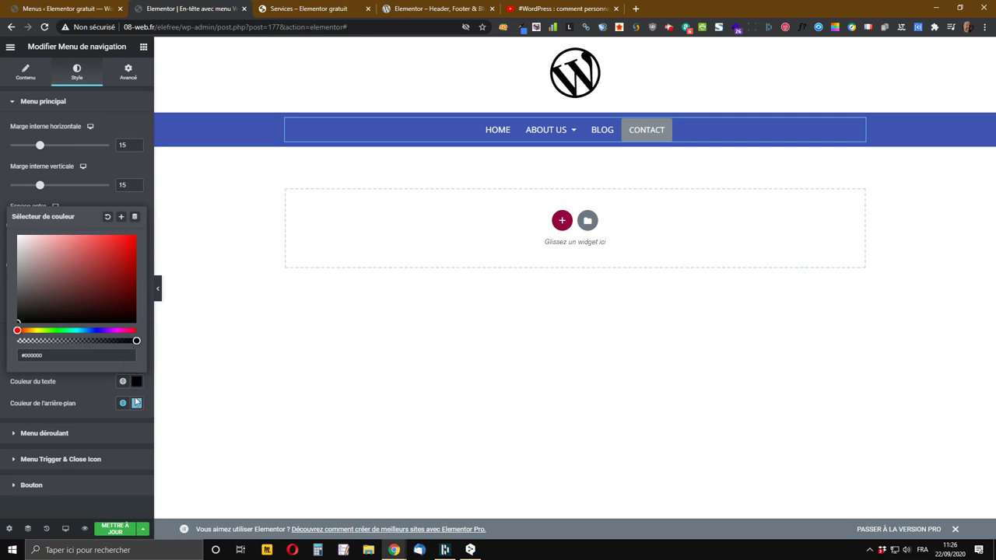
left_click(108, 217)
left_click(136, 403)
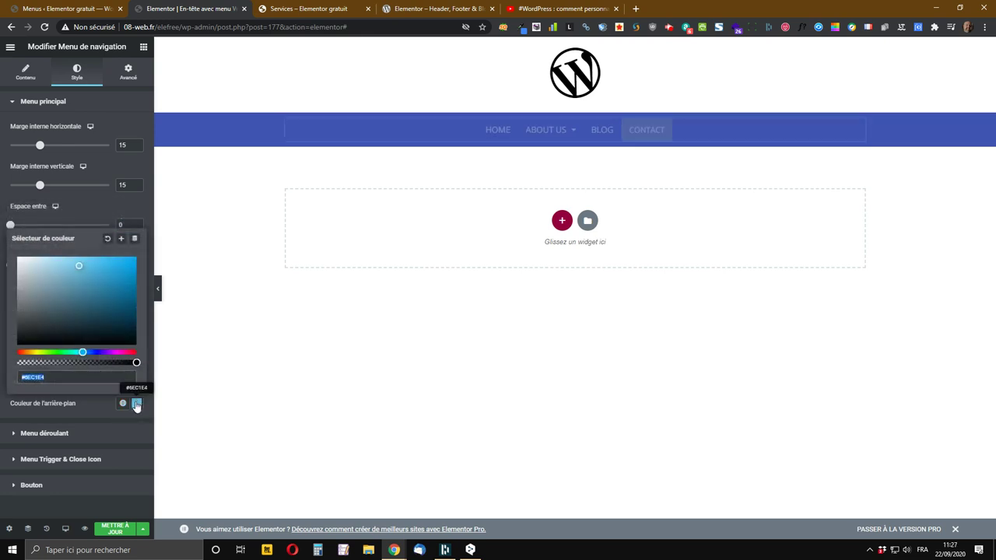
left_click(107, 240)
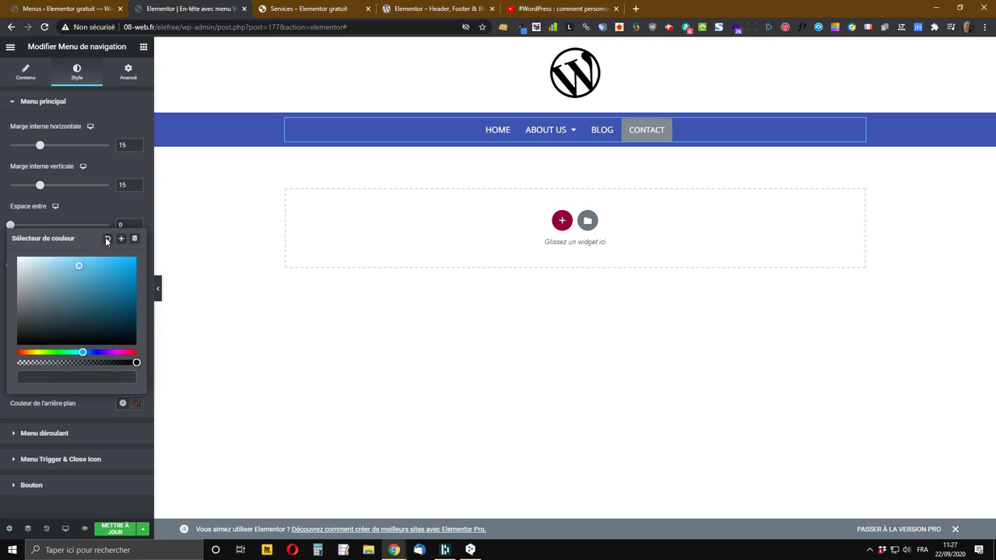
left_click(88, 414)
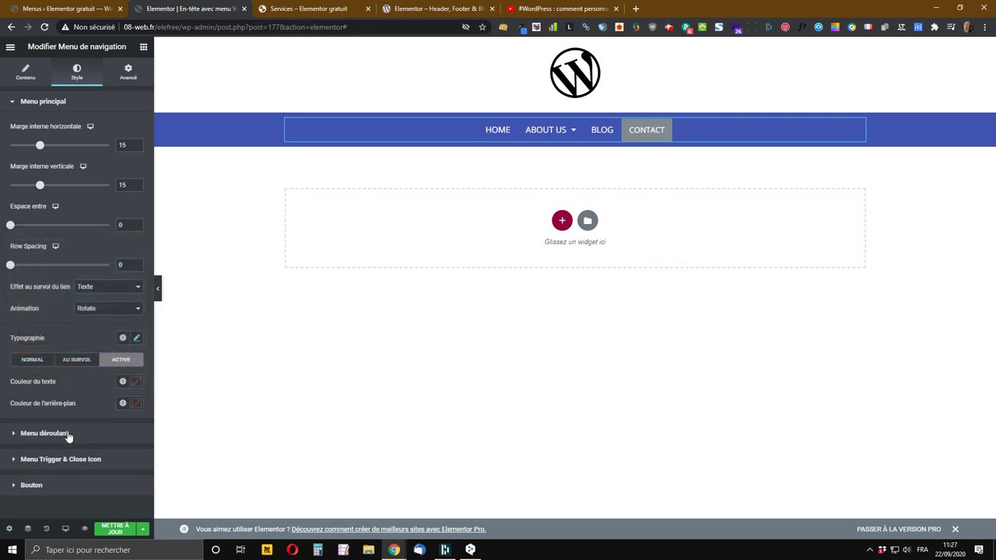
- Set the dropdown menu's width to 150 px and update the template
left_click(67, 432)
scroll(83, 281, "down", 2)
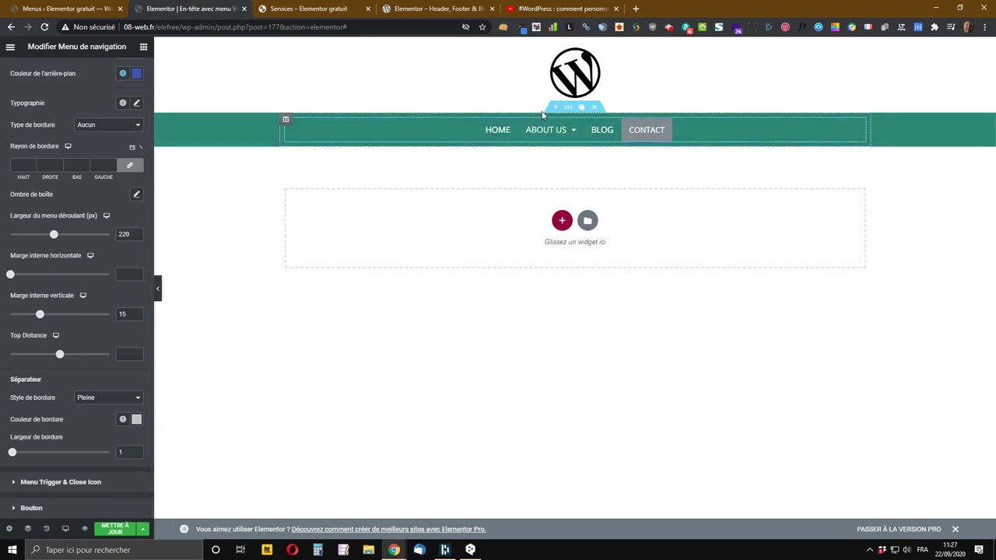
mouse_move(549, 140)
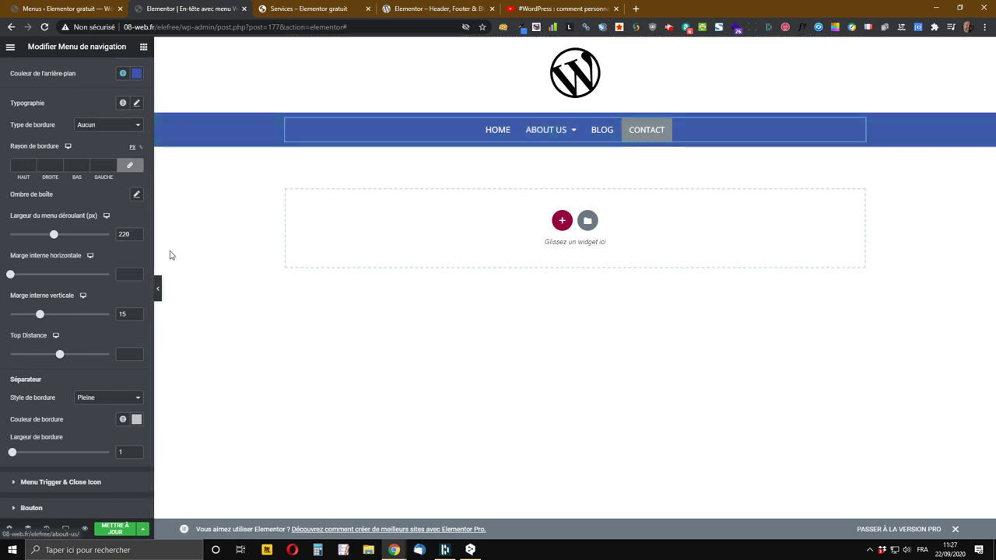
double_click(126, 234)
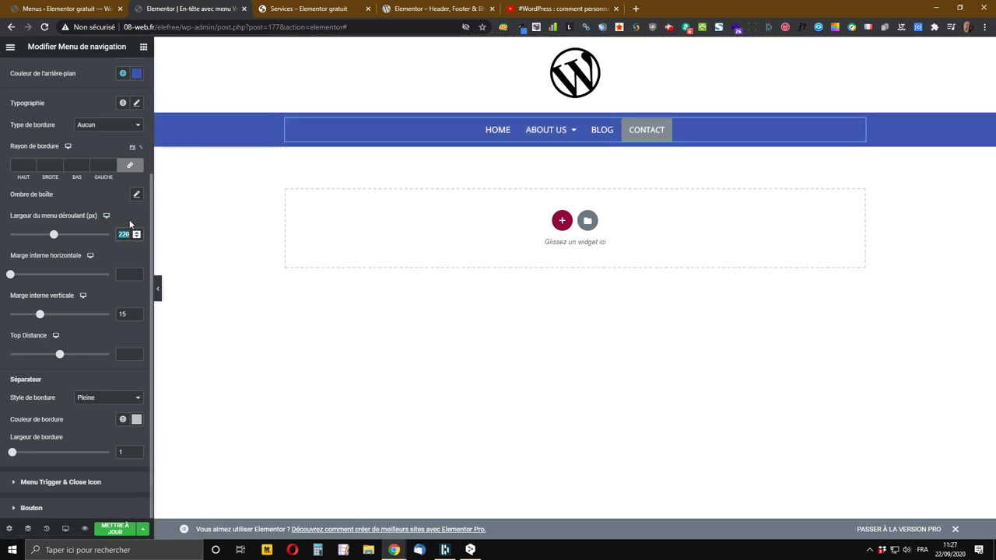
type("150")
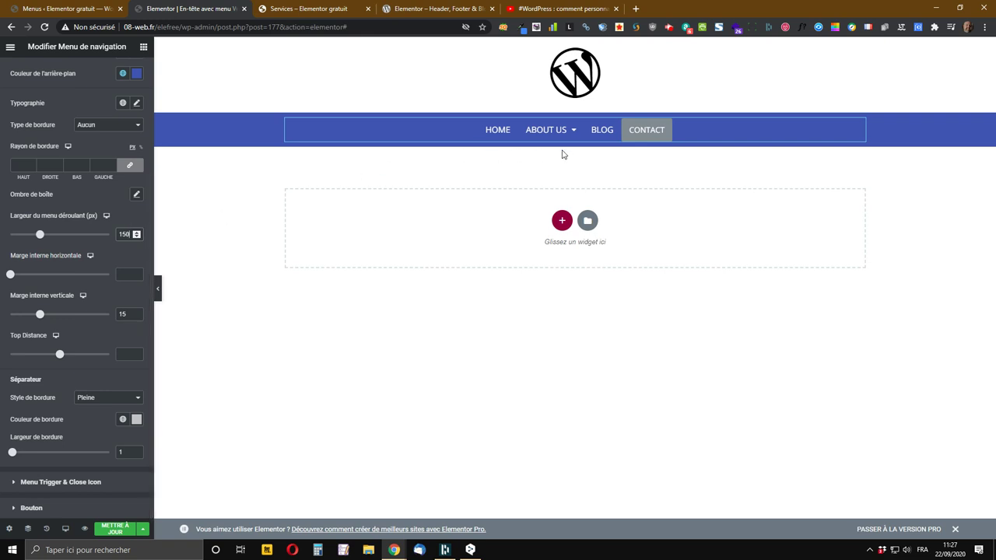
mouse_move(550, 134)
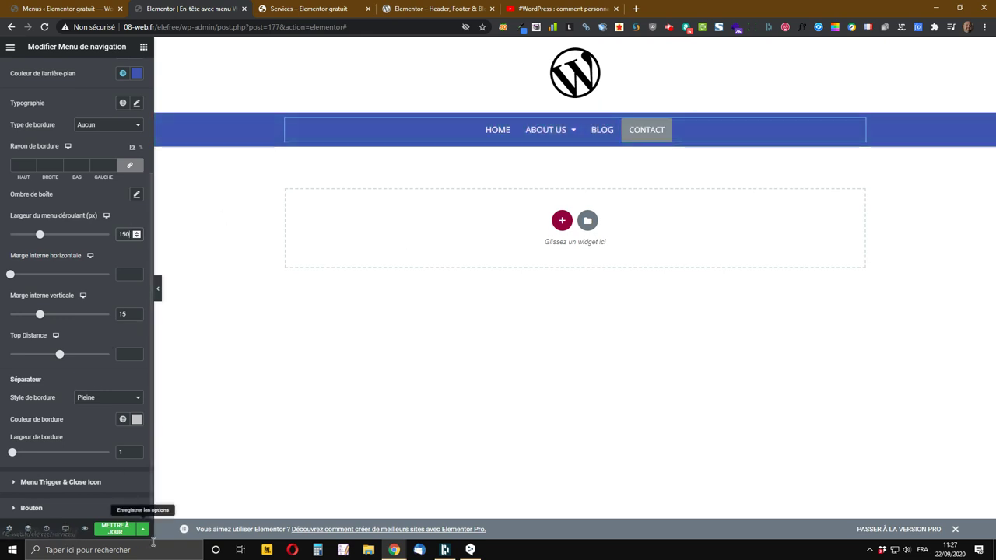
left_click(116, 529)
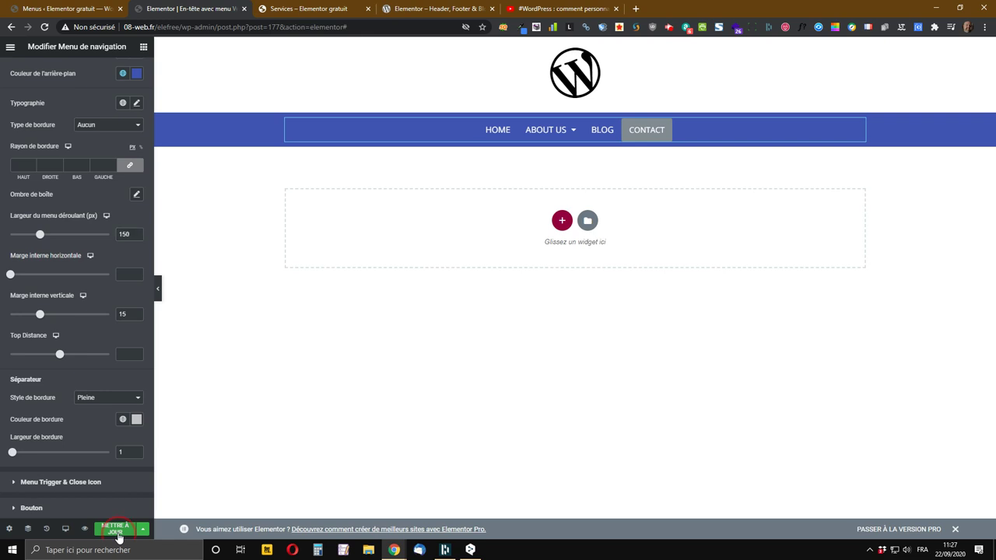
- Reload the live Services page and check the dropdown's width and the main menu's active colours under About Us
left_click(325, 8)
mouse_move(470, 147)
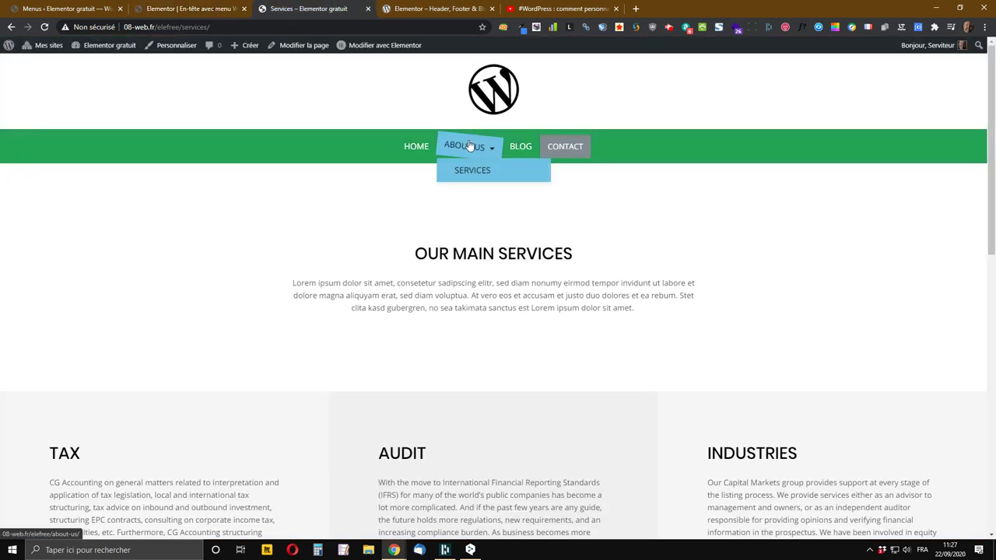
left_click(45, 27)
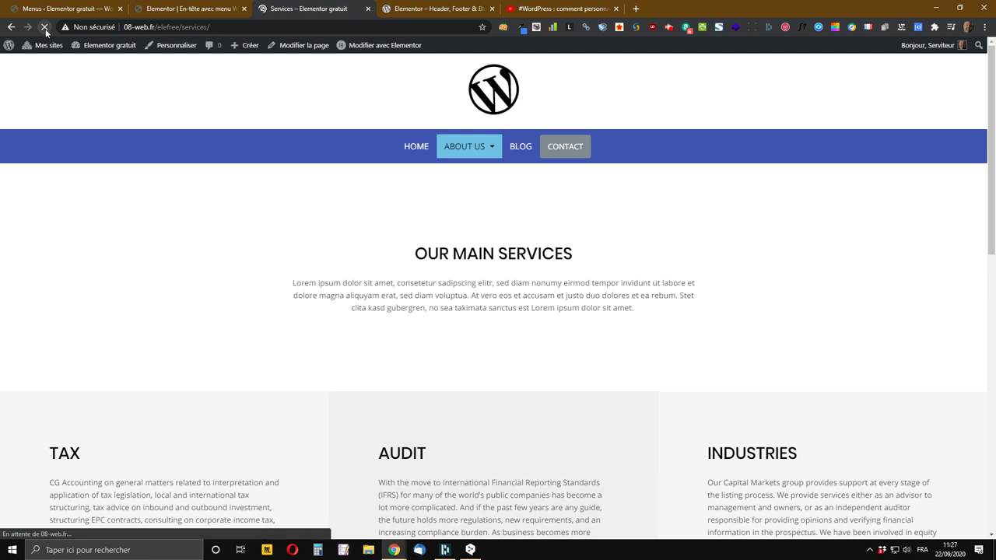
mouse_move(475, 150)
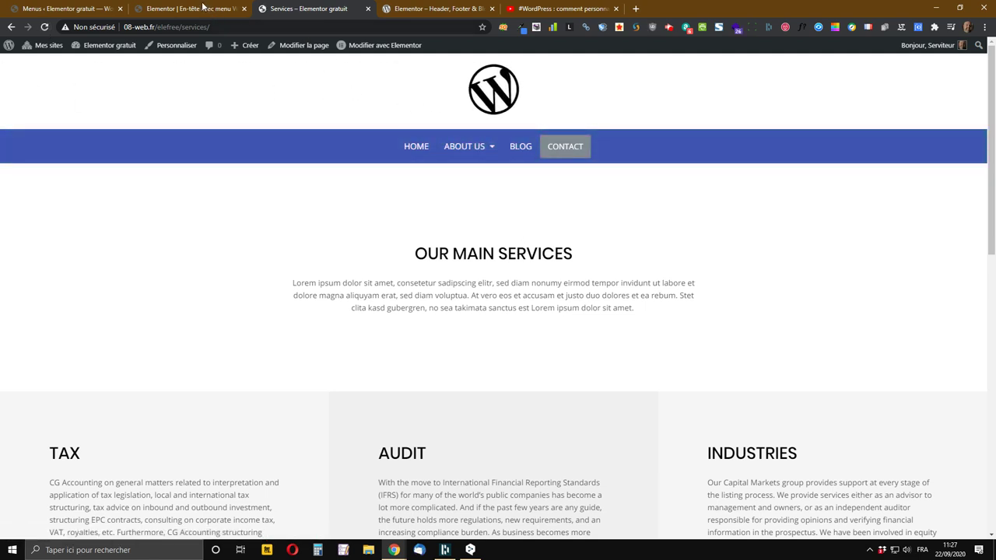
- Set the dropdown menu's width to 50 px in the header template and update it
left_click(201, 8)
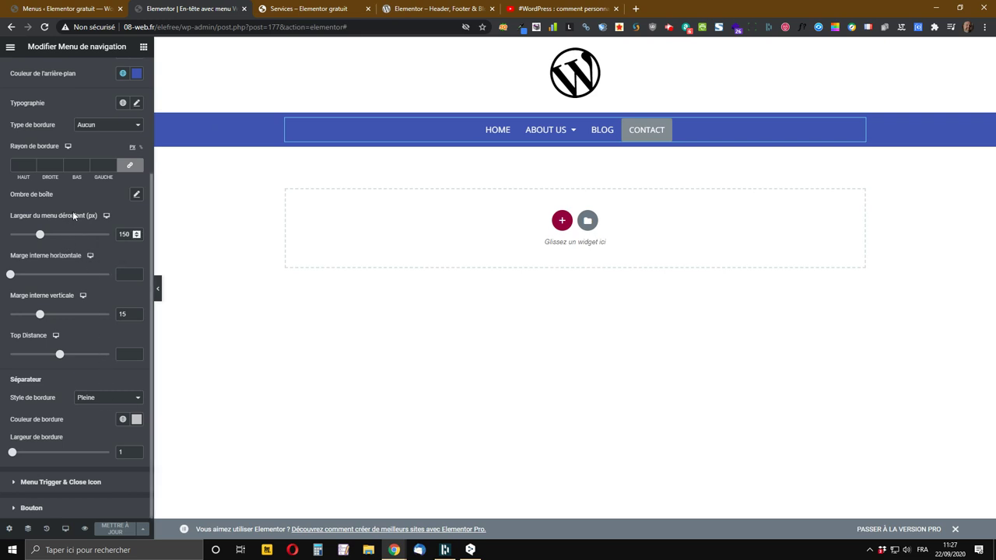
scroll(74, 215, "up", 1)
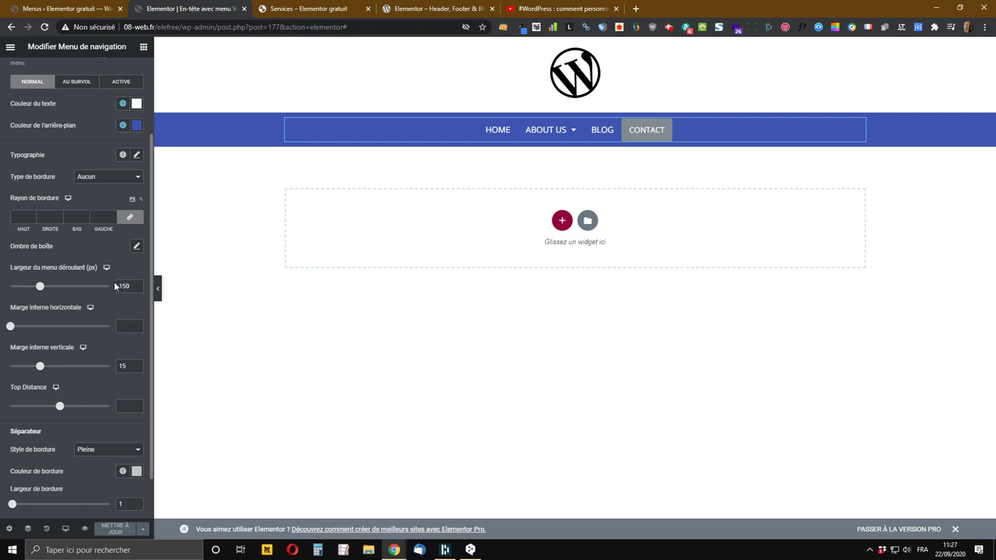
scroll(109, 281, "down", 1)
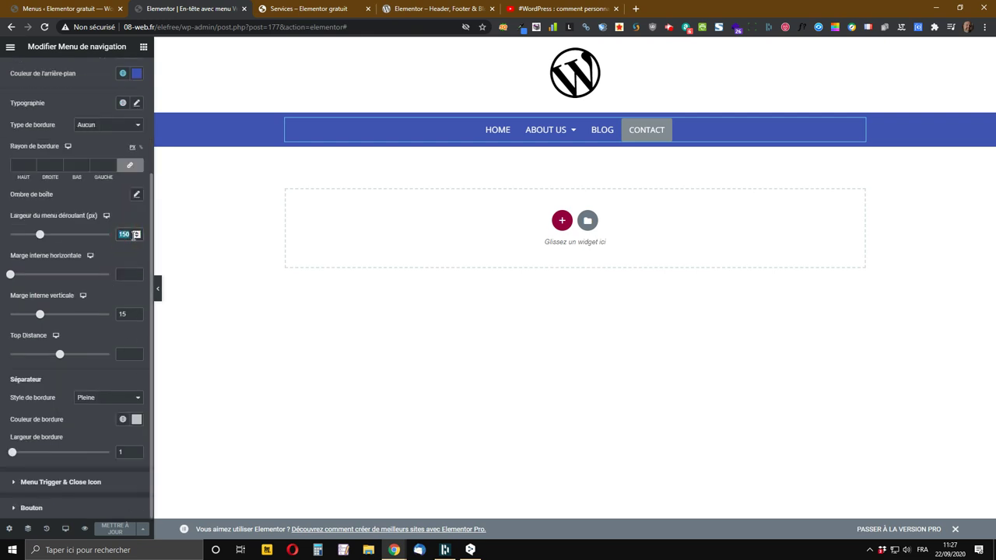
type("50")
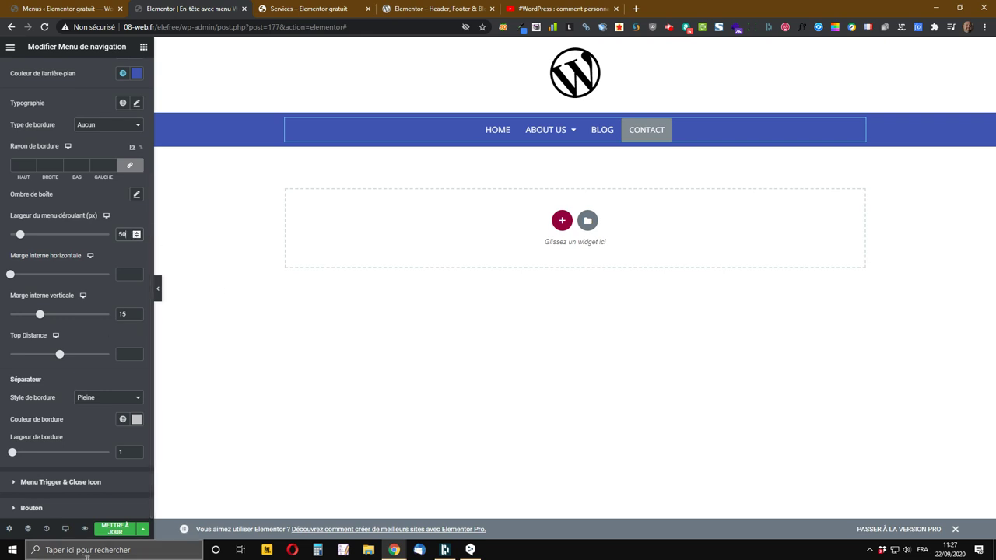
left_click(113, 529)
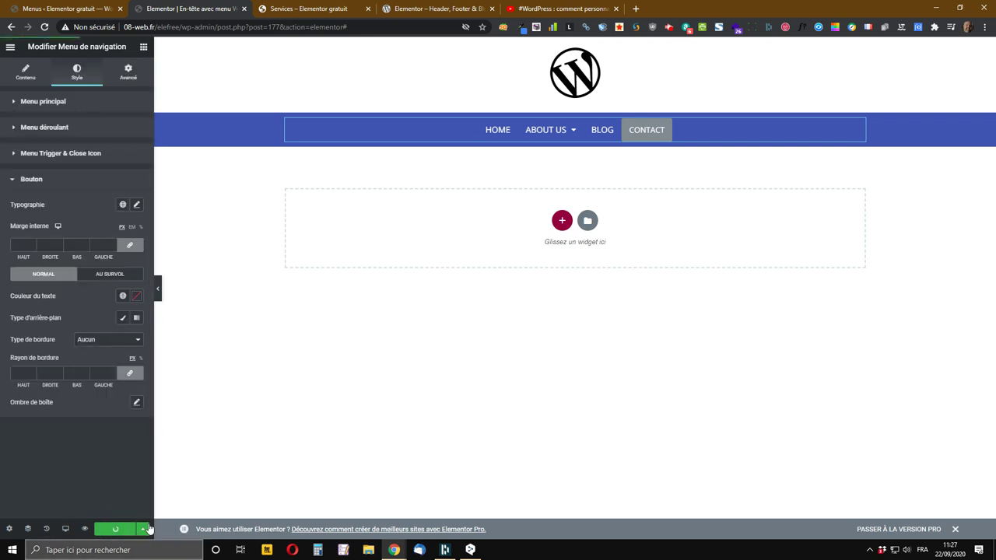
left_click(41, 127)
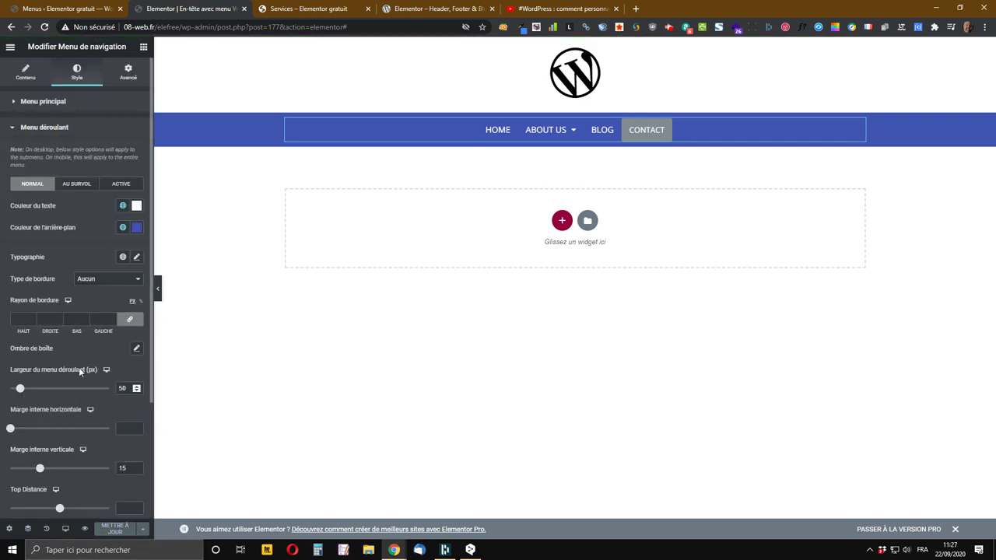
scroll(72, 377, "down", 2)
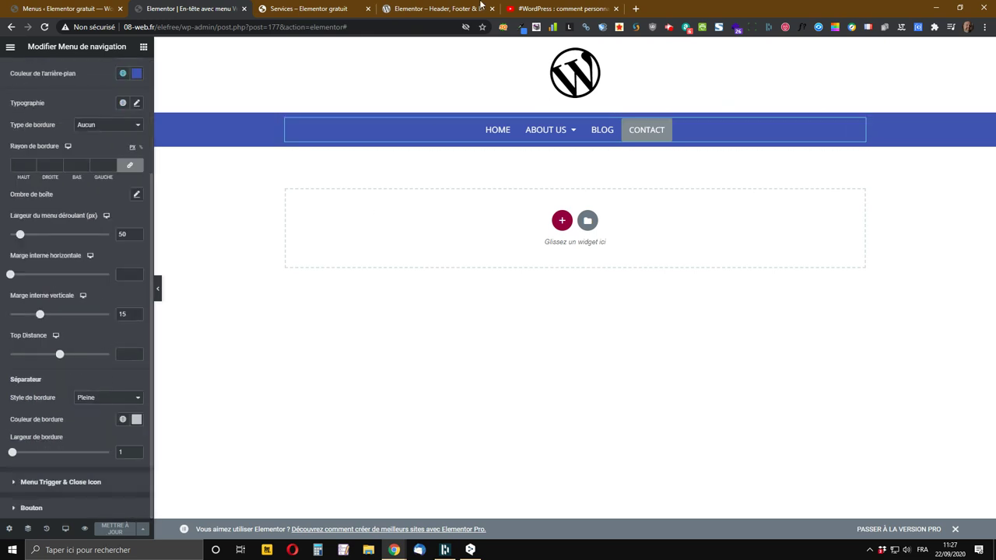
- Reload the live Services page again and examine the About Us dropdown's width
left_click(303, 8)
left_click(44, 28)
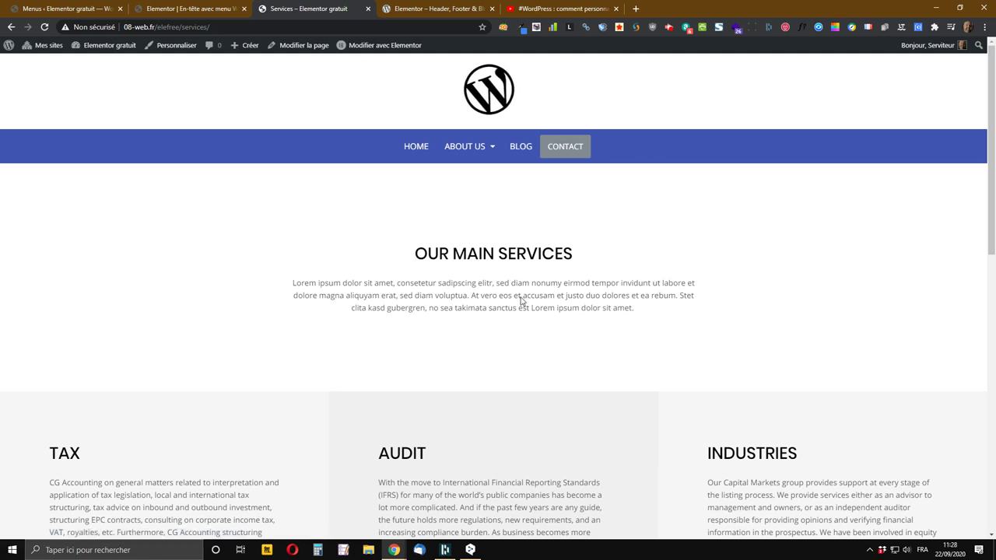
mouse_move(475, 159)
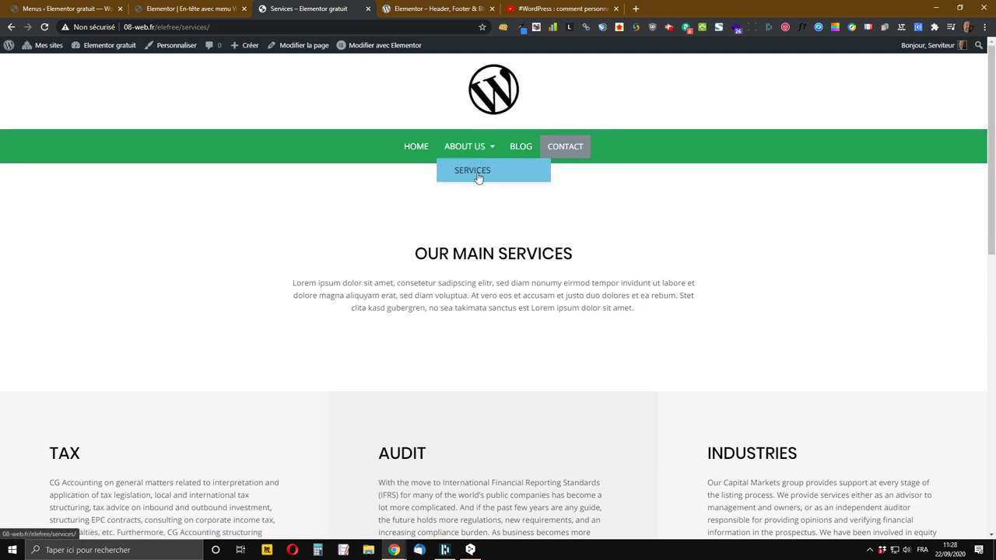
- Set the dropdown menu's separator border colour to black Couleur enregistrée #7 in the header template and update it
left_click(206, 8)
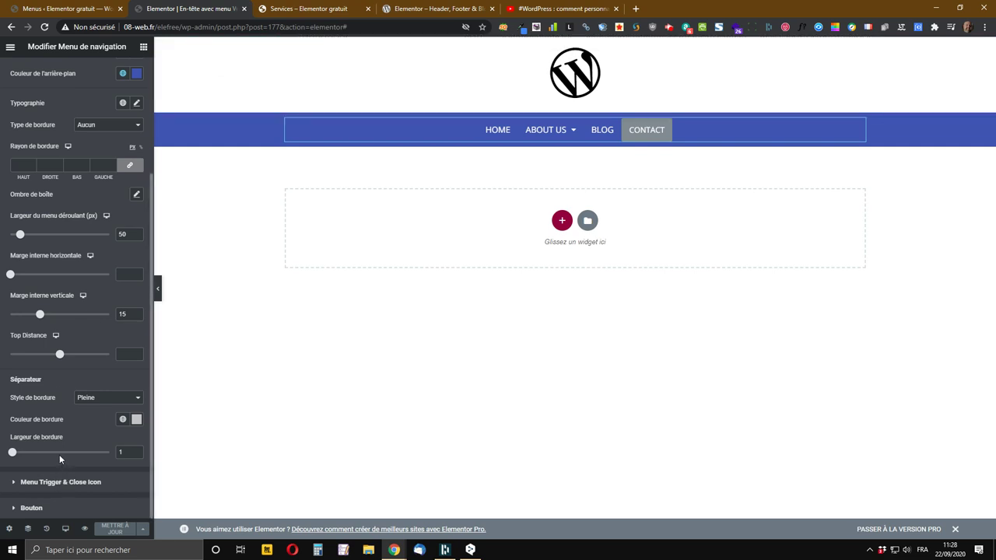
left_click(90, 401)
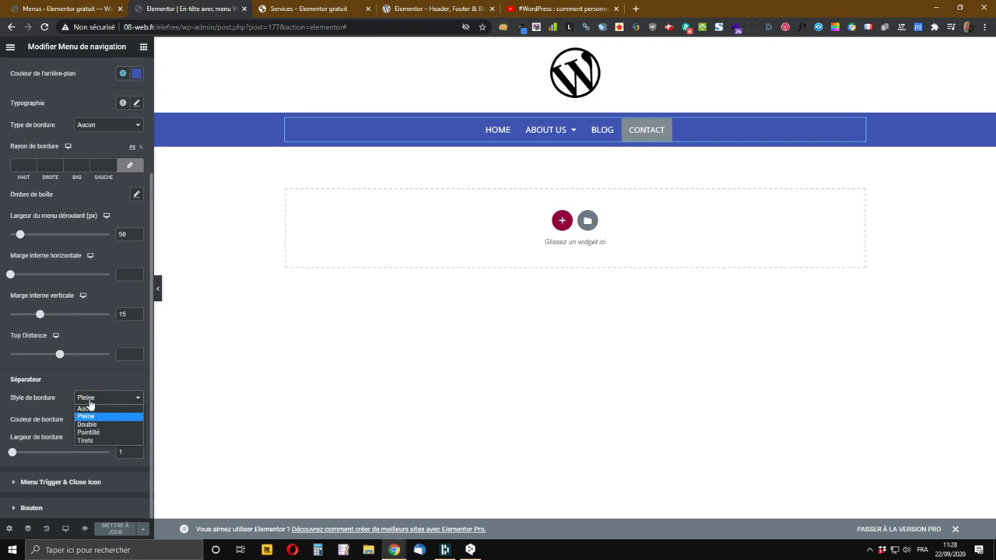
left_click(91, 400)
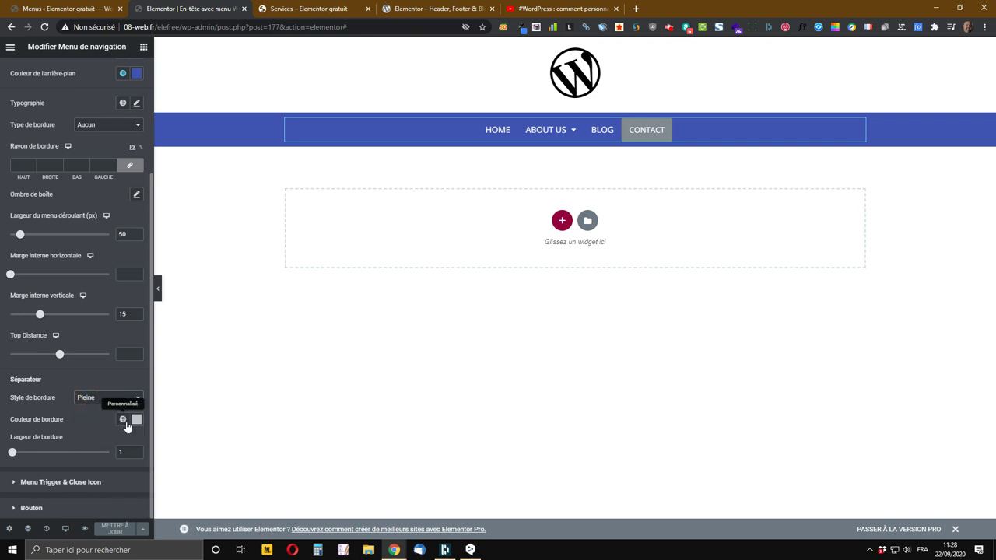
mouse_move(557, 137)
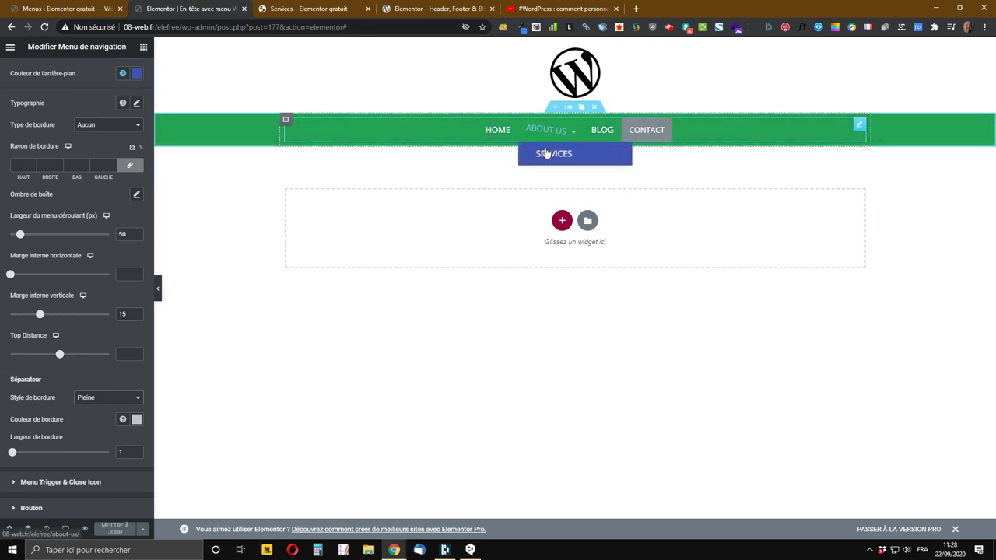
scroll(45, 360, "up", 2)
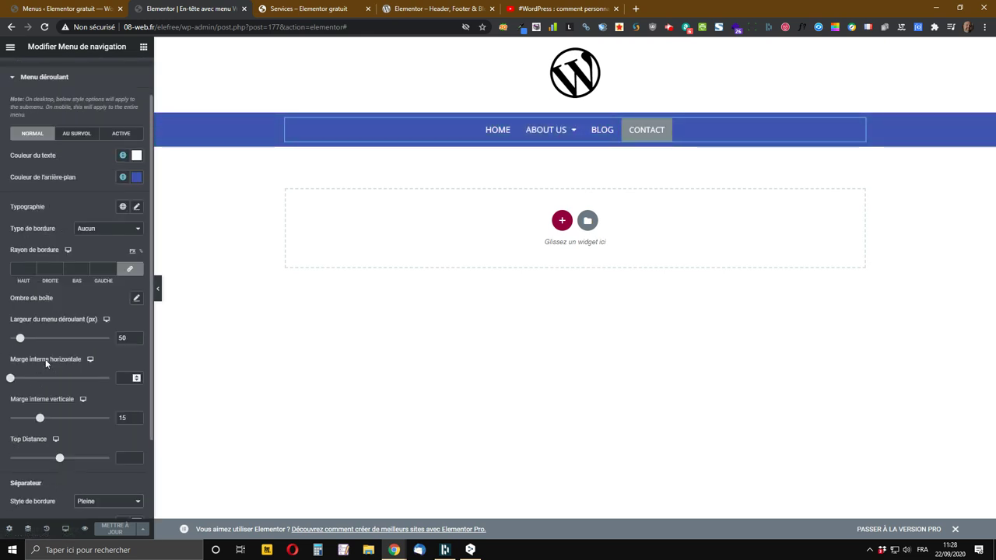
scroll(45, 359, "down", 1)
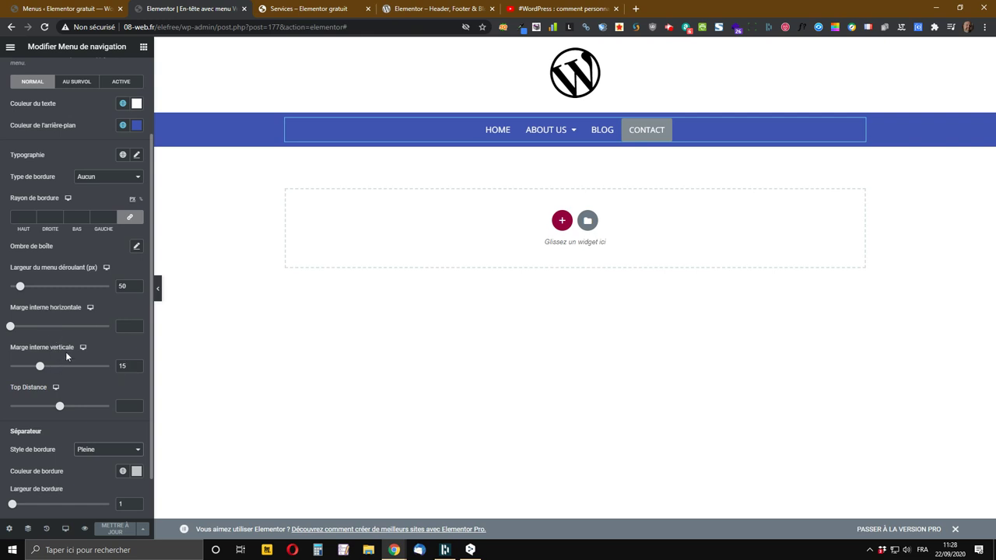
scroll(122, 461, "down", 1)
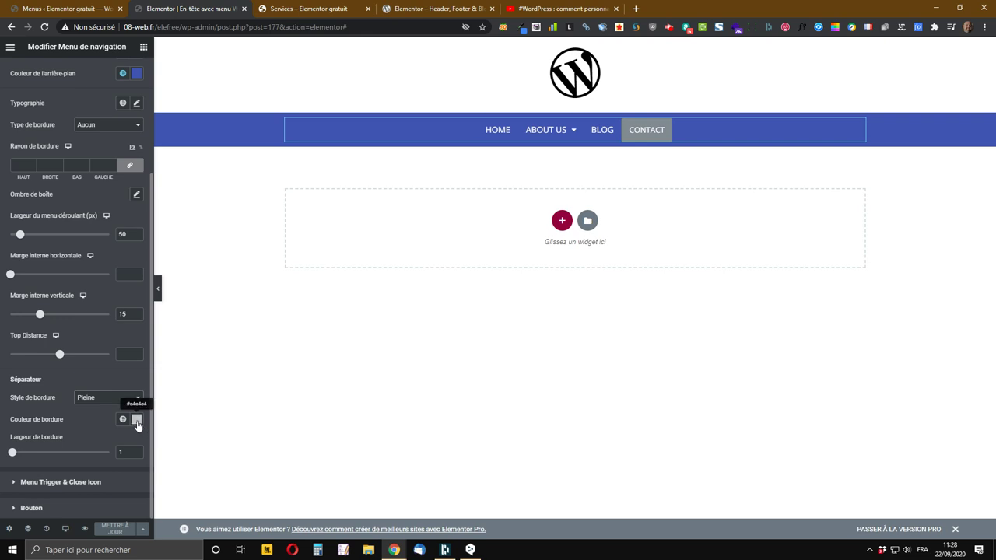
left_click(136, 421)
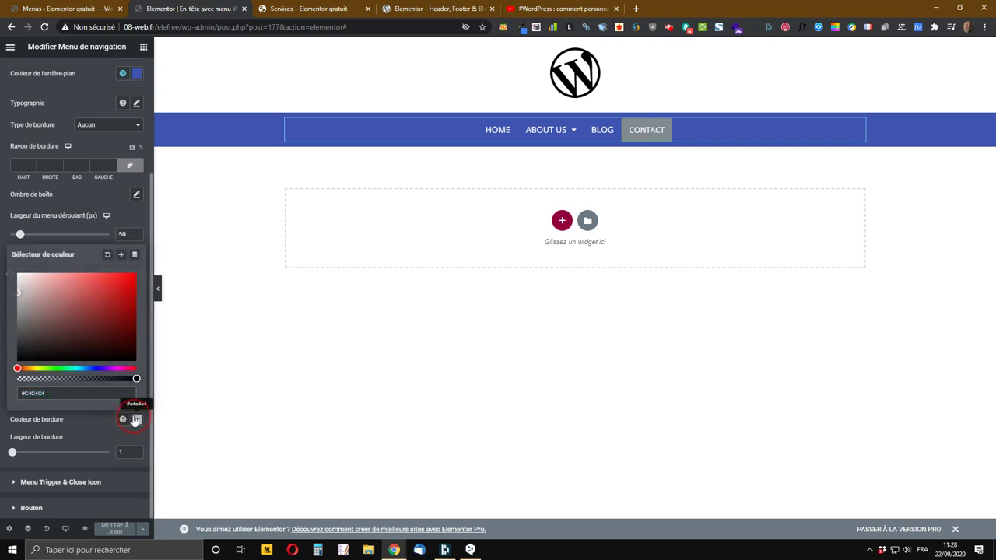
left_click(122, 420)
left_click(122, 420)
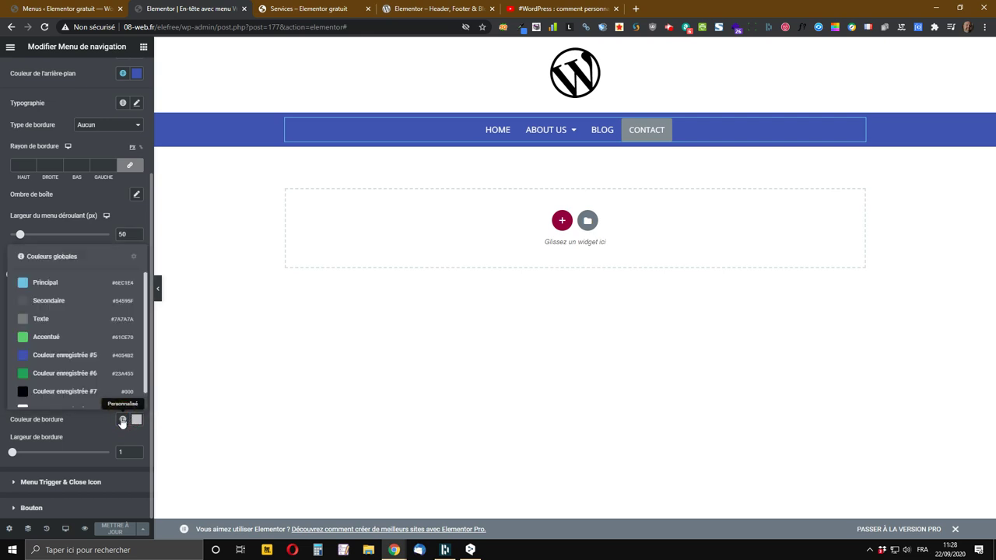
left_click(55, 392)
left_click(118, 531)
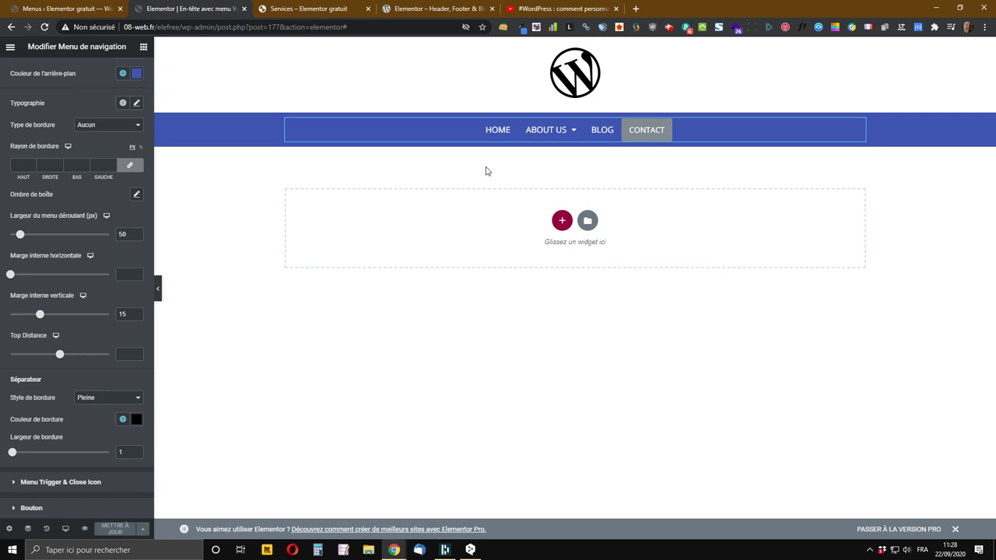
- Reload the live Services page and check the separator border in the About Us dropdown
left_click(307, 9)
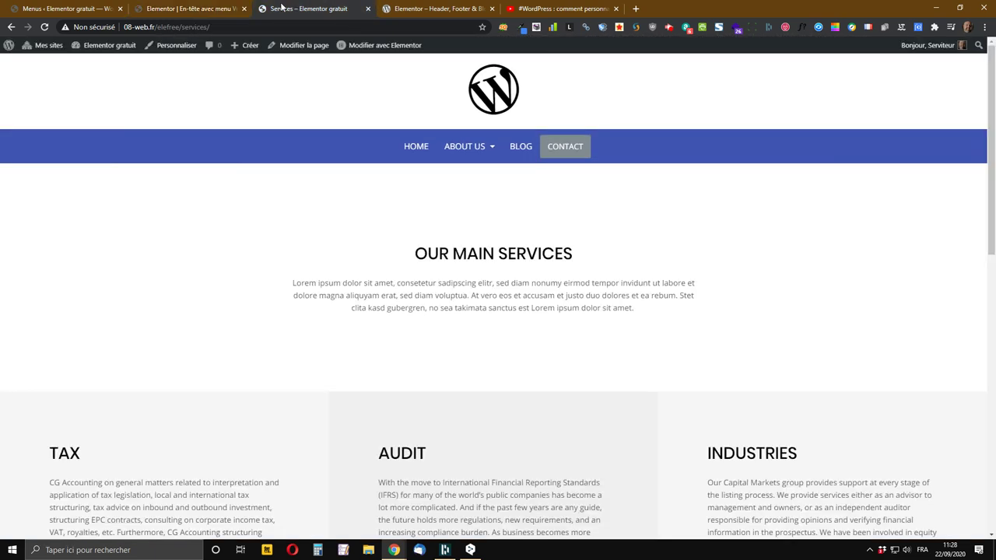
left_click(45, 28)
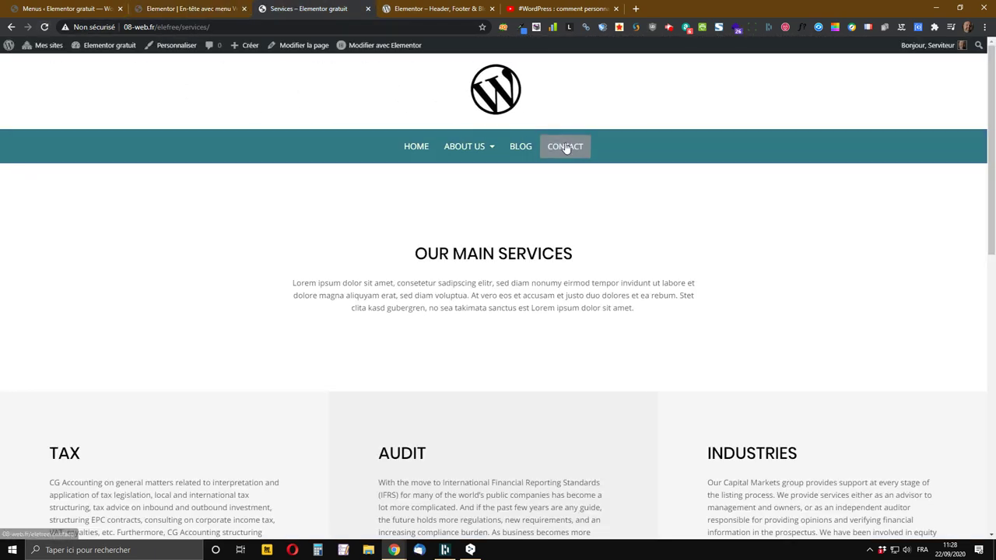
mouse_move(464, 148)
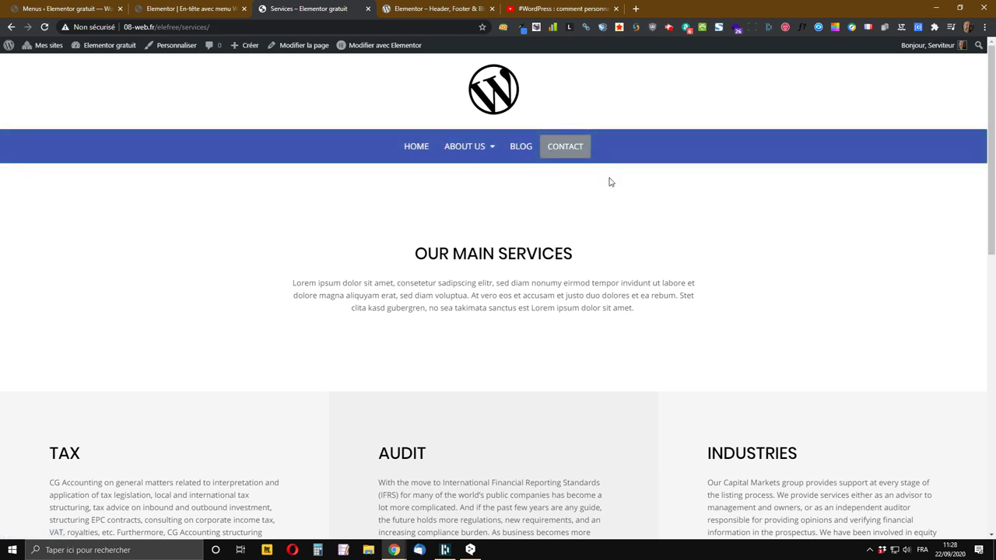
- Nest Blog as a sub-item under Services in the Main Menu structure and save the menu
left_click(196, 7)
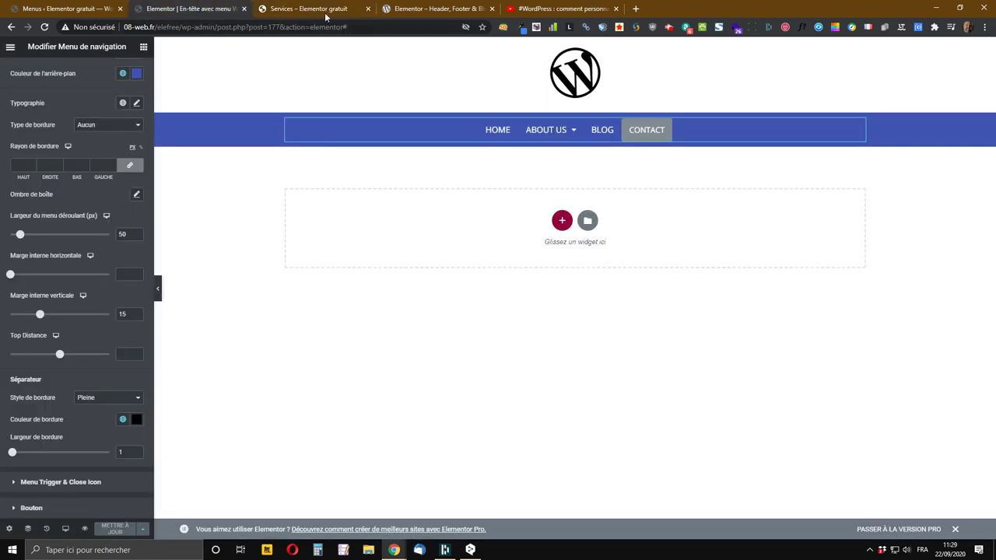
left_click(53, 4)
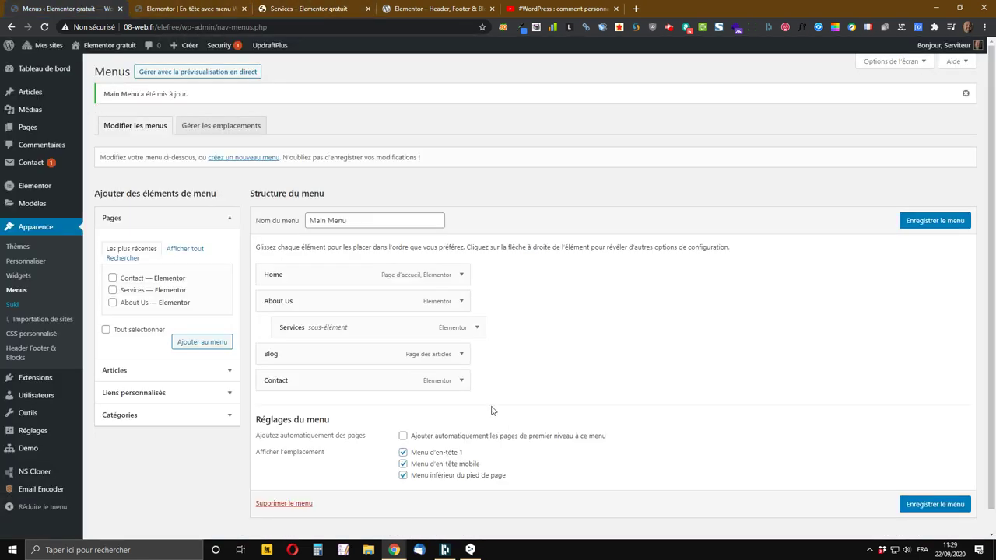
left_click(361, 350)
left_click_drag(361, 349, 411, 351)
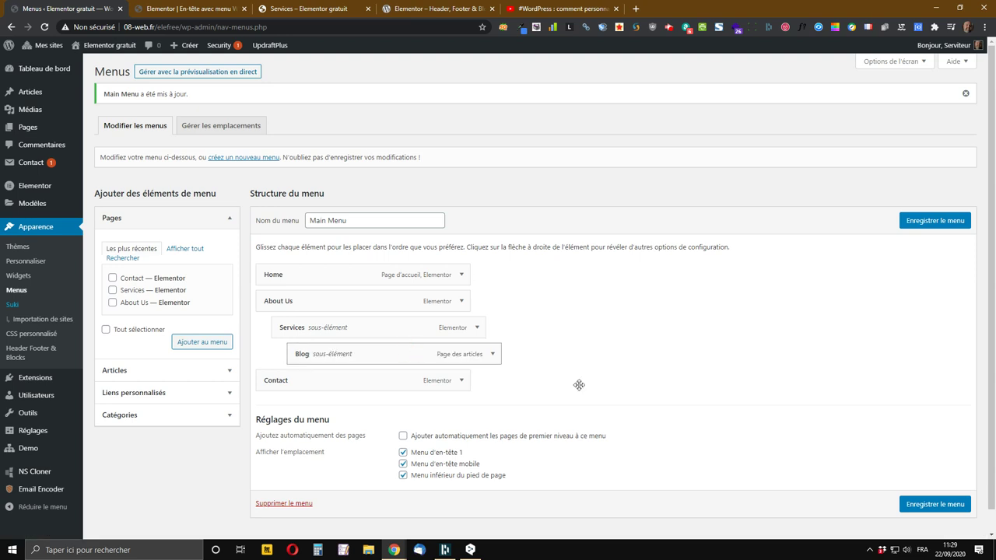
left_click(926, 506)
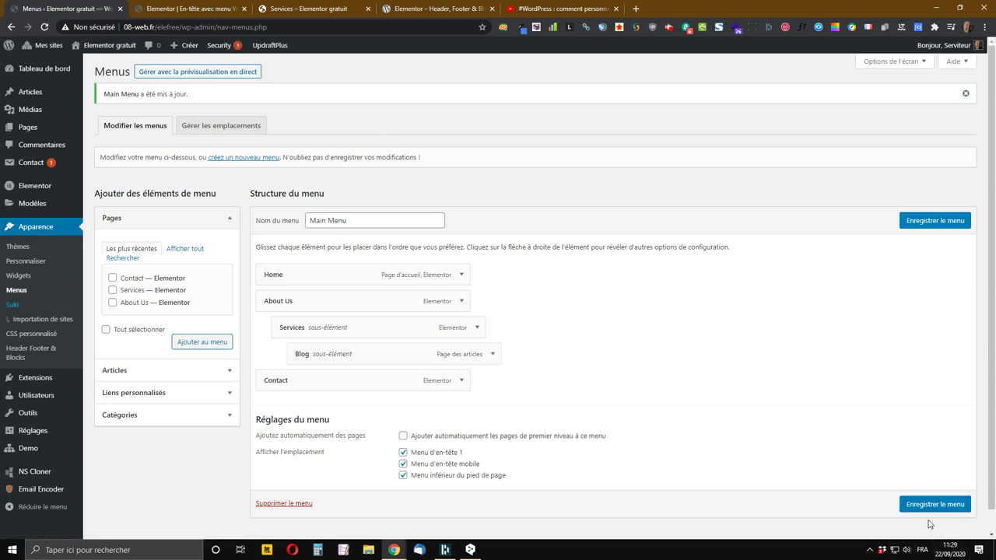
left_click(935, 504)
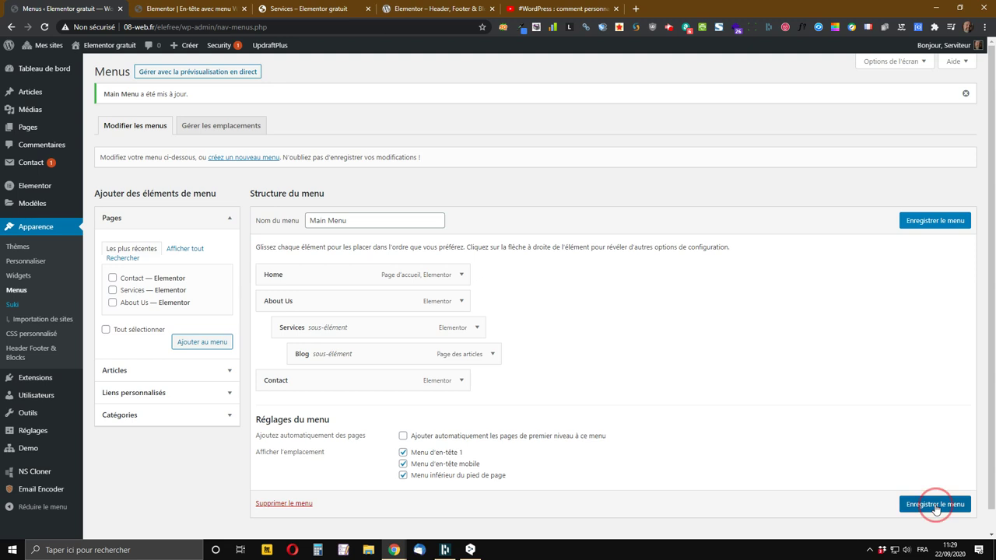
- Reload the live Services page, open About Us and examine the nested dropdown items and their separator
left_click(295, 9)
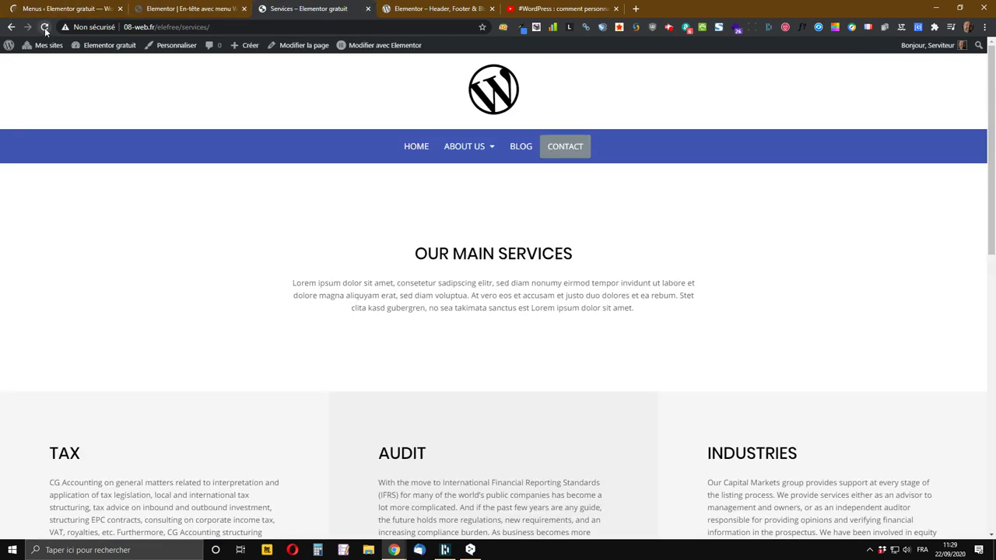
left_click(46, 28)
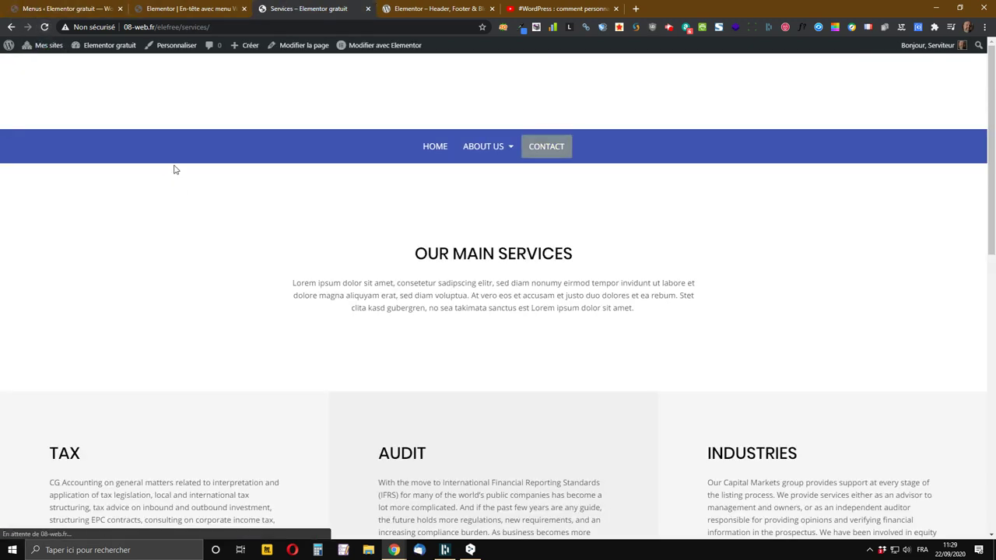
mouse_move(491, 171)
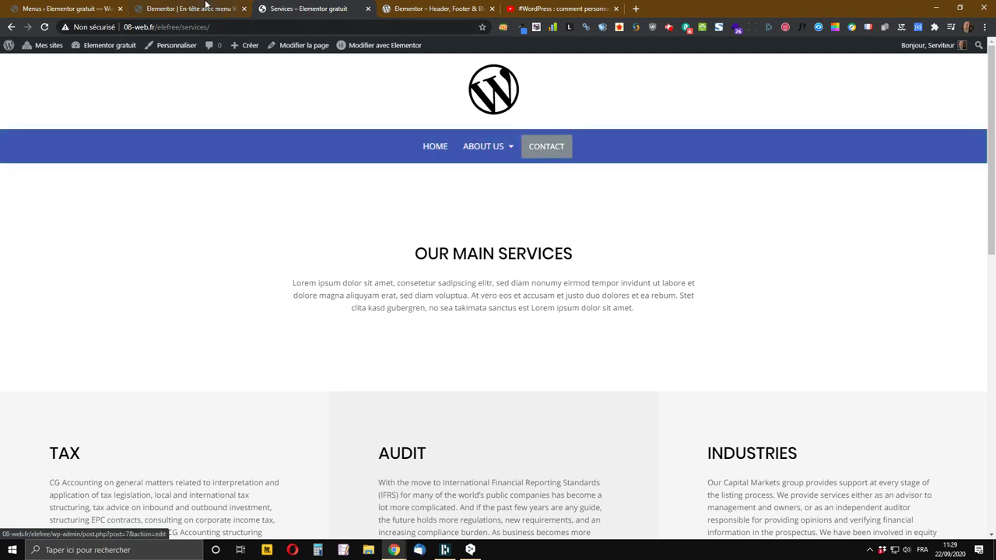
left_click(189, 9)
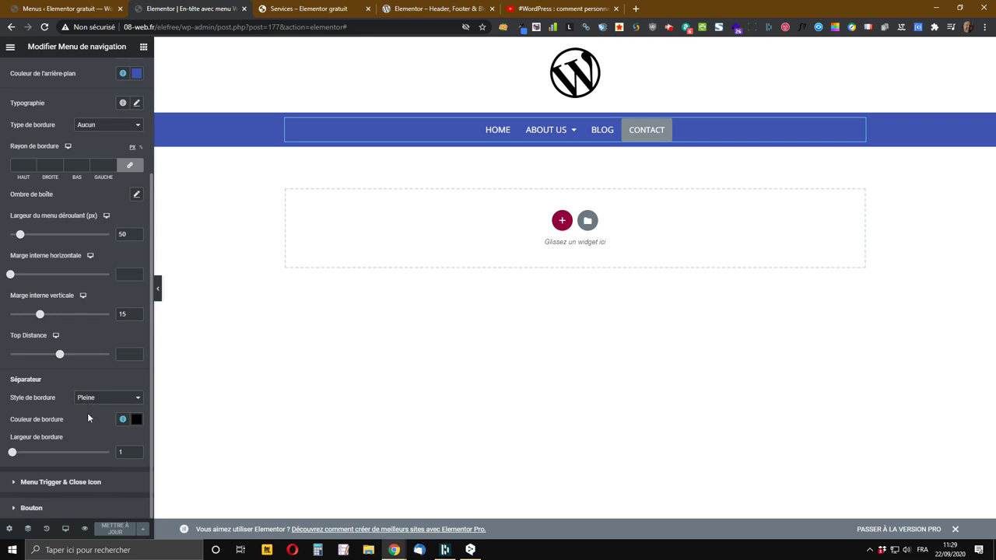
left_click(406, 7)
left_click(357, 6)
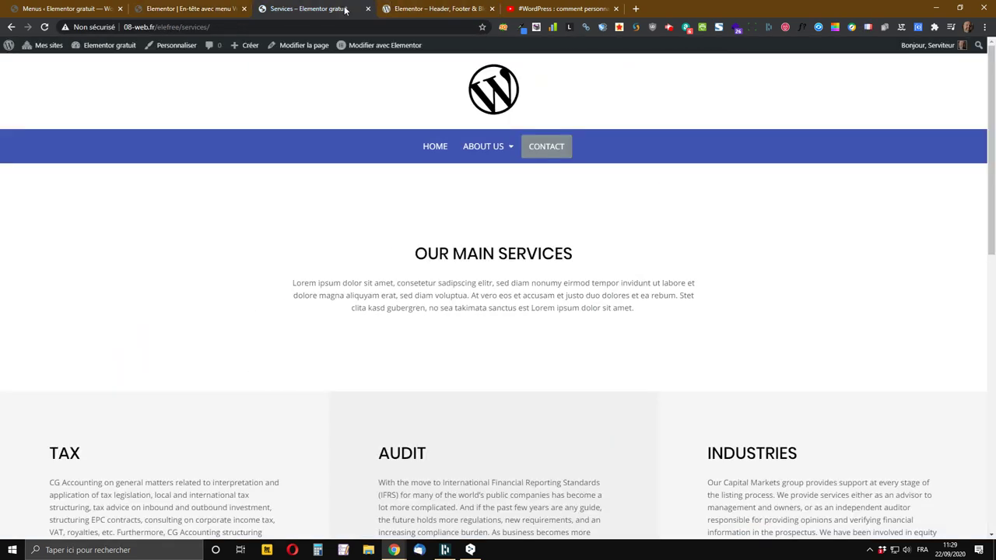
key("F5")
mouse_move(474, 147)
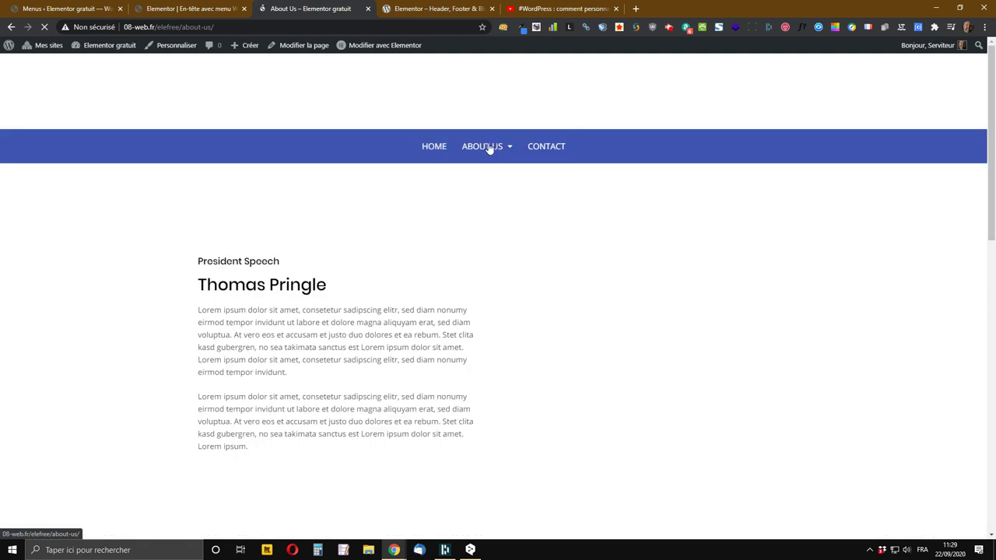
mouse_move(496, 171)
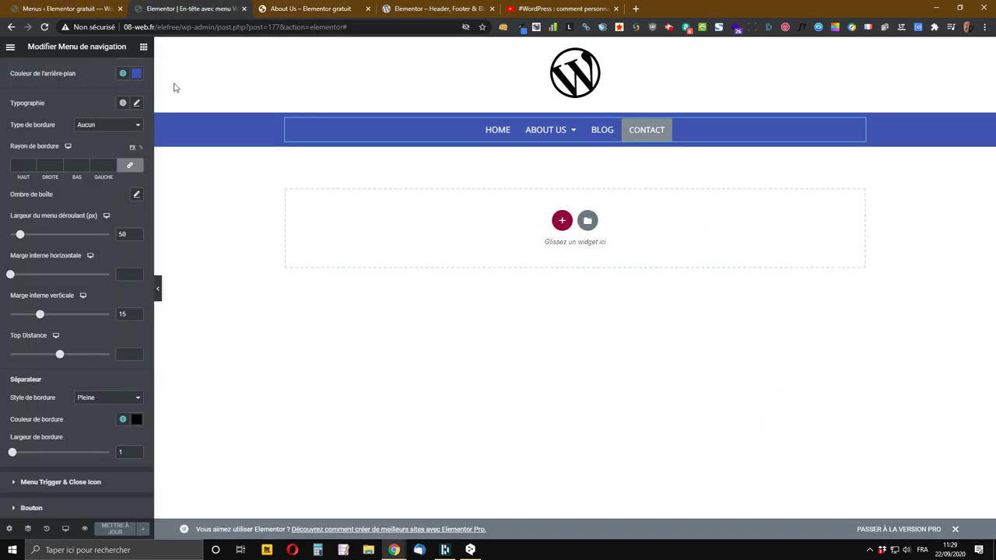
- In the header template, set the menu trigger and close icon's normal background to blue Couleur enregistrée #5 and its colour to white
left_click(152, 8)
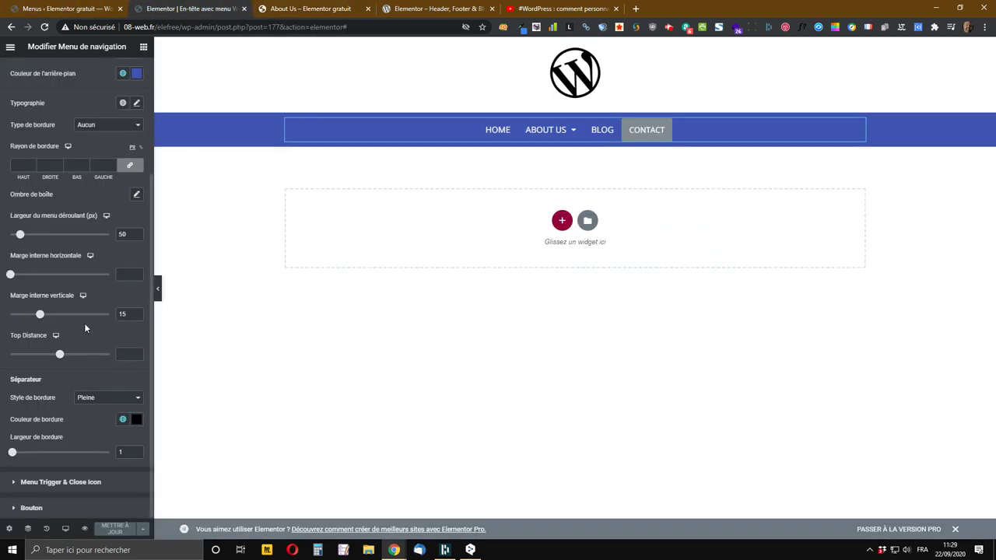
left_click(31, 483)
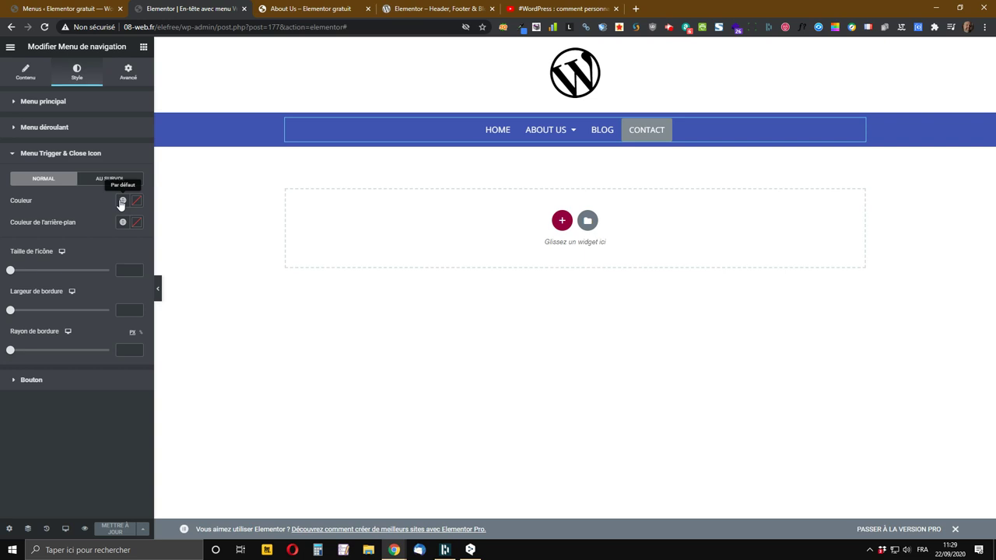
left_click(122, 223)
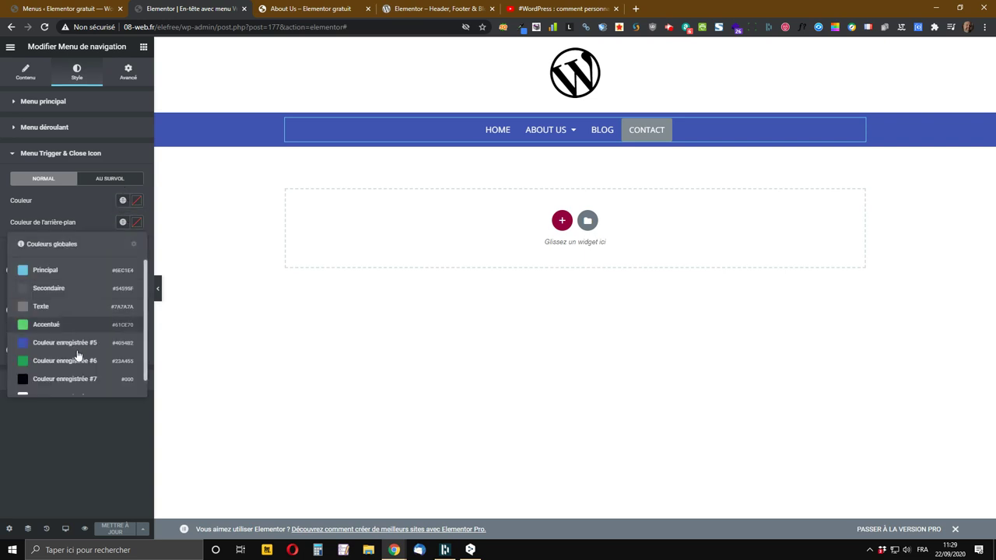
left_click(39, 342)
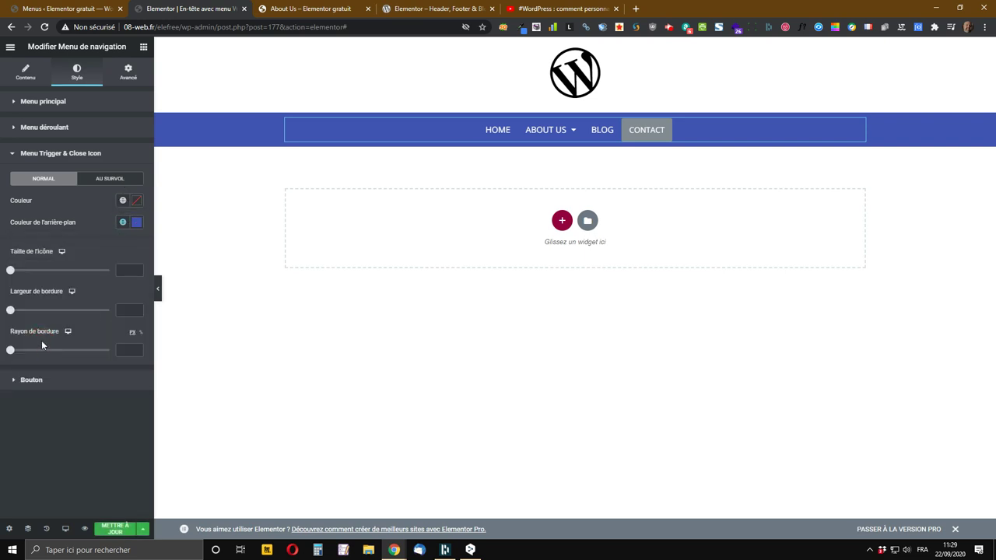
left_click(122, 201)
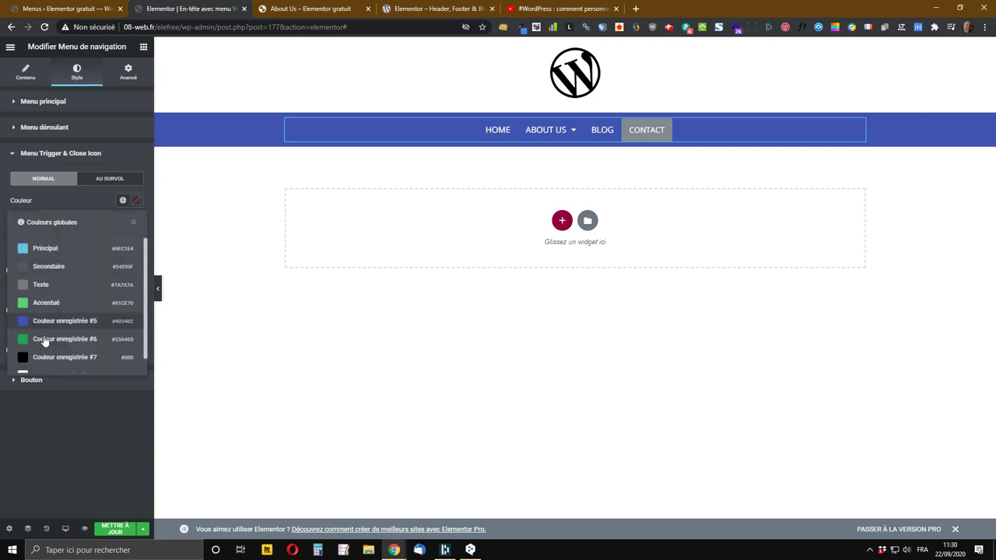
scroll(39, 349, "down", 1)
left_click(34, 361)
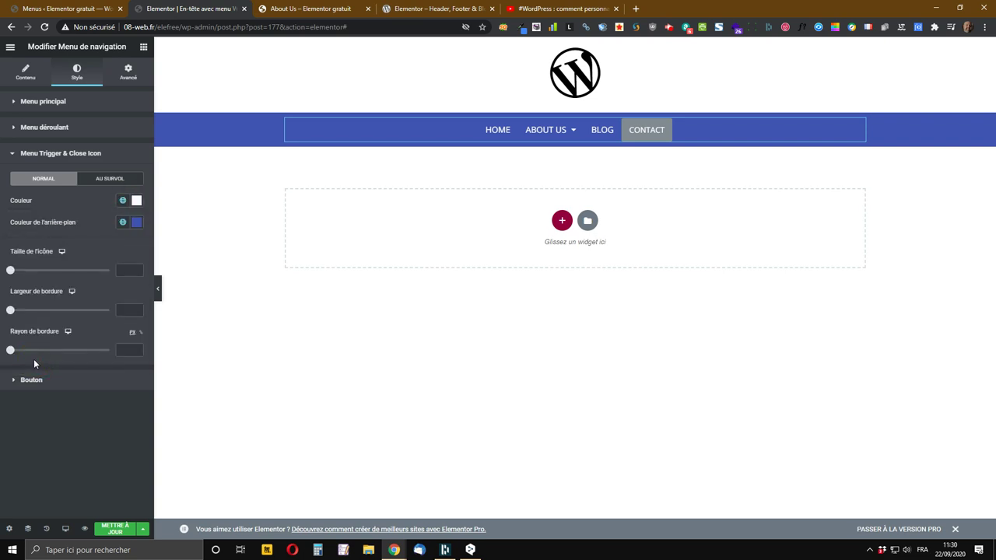
- Set the menu trigger and close icon's hover colour to green Couleur enregistrée #6 and its hover background to white
left_click(110, 181)
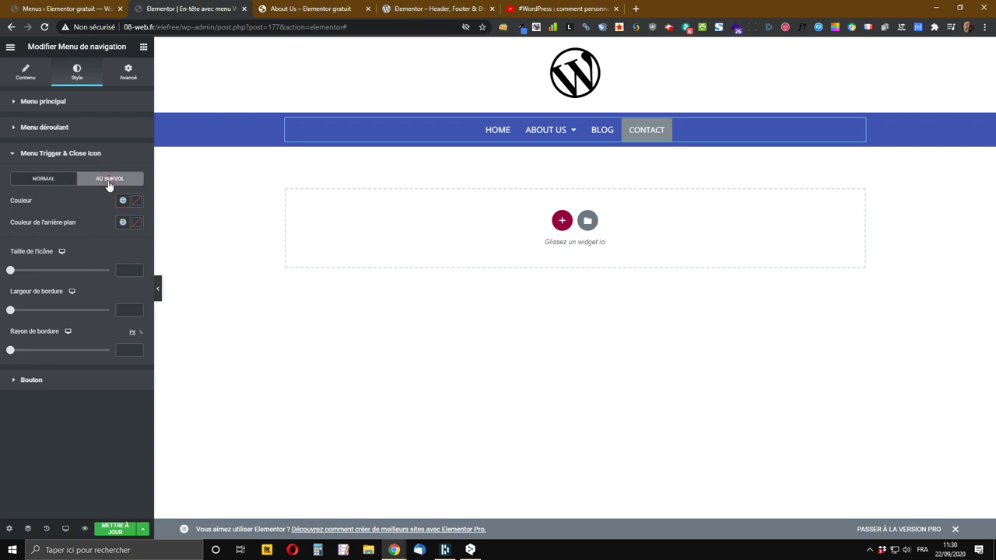
left_click(123, 201)
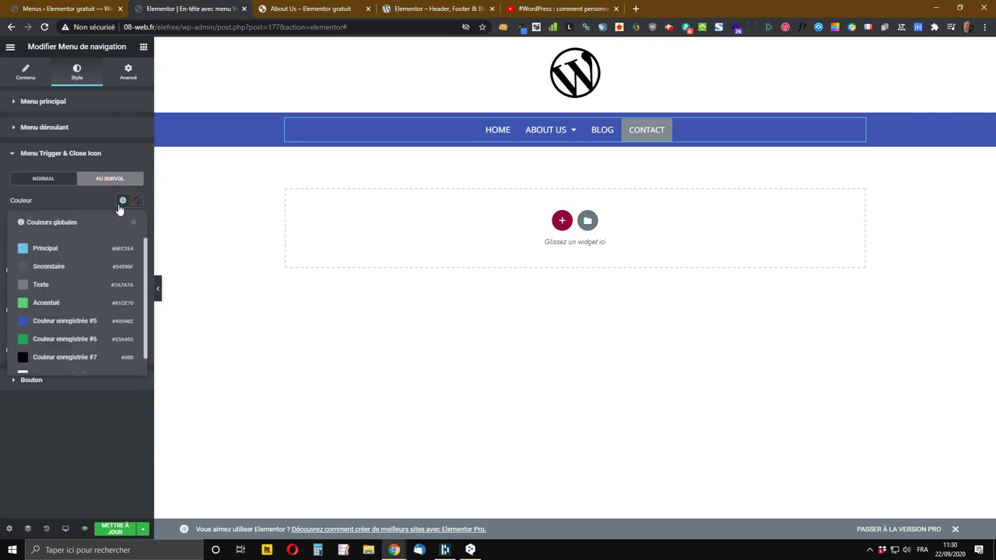
left_click(56, 348)
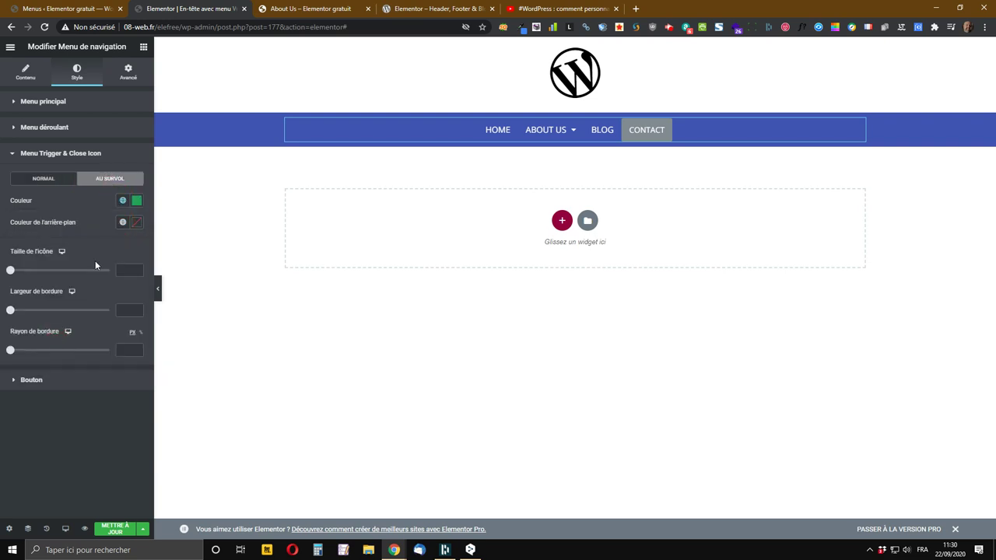
left_click(121, 224)
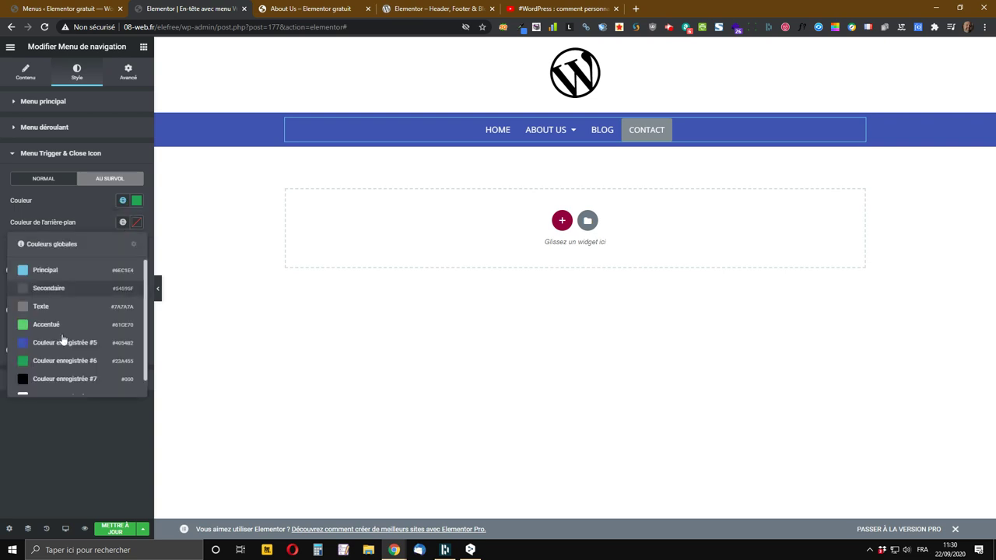
left_click(33, 395)
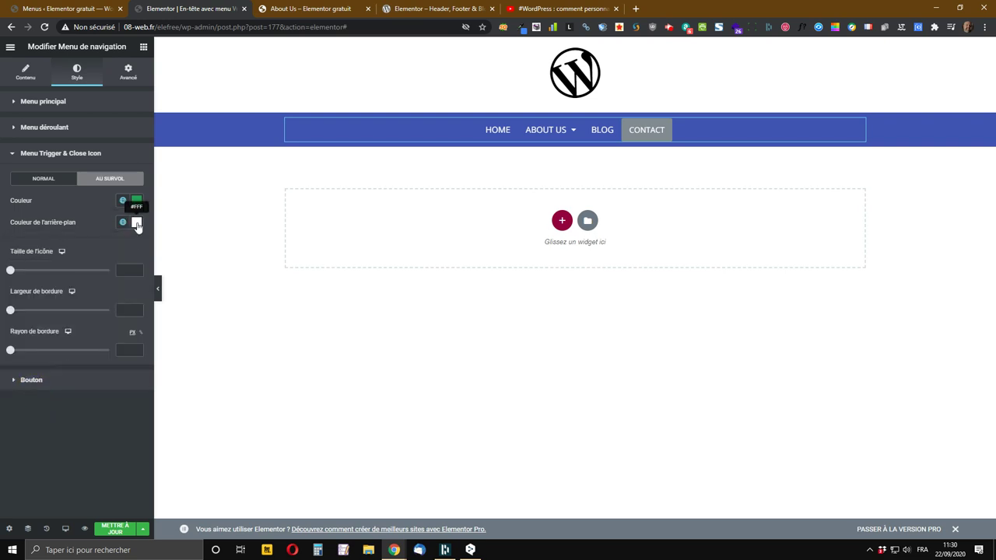
- Change the menu trigger and close icon's hover background to green Couleur enregistrée #6 and its hover colour to white
left_click(121, 223)
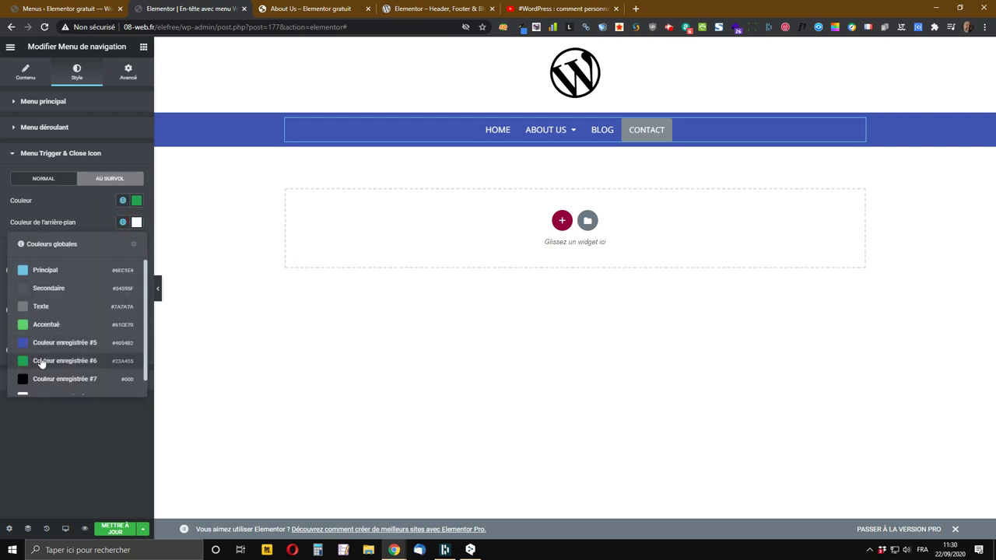
left_click(39, 370)
left_click(122, 200)
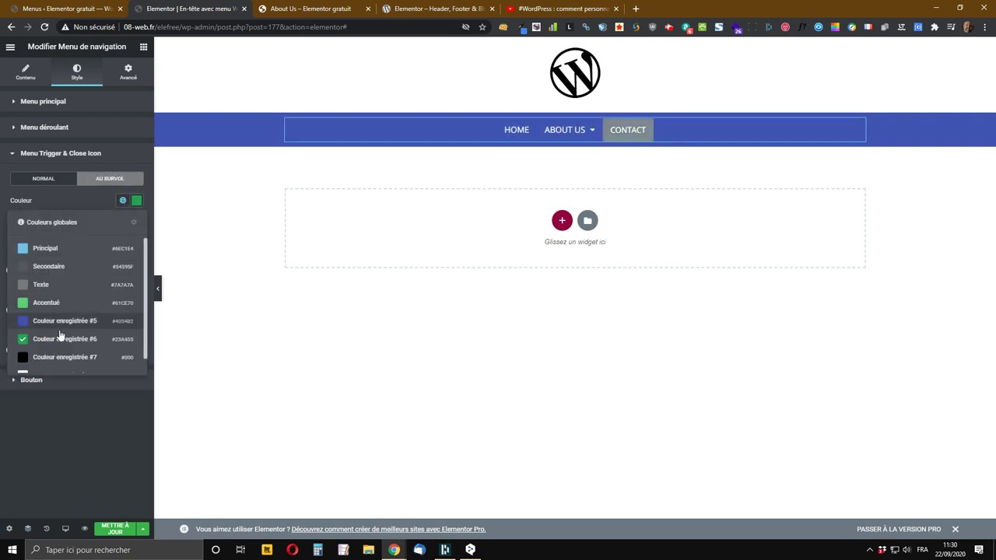
left_click(37, 371)
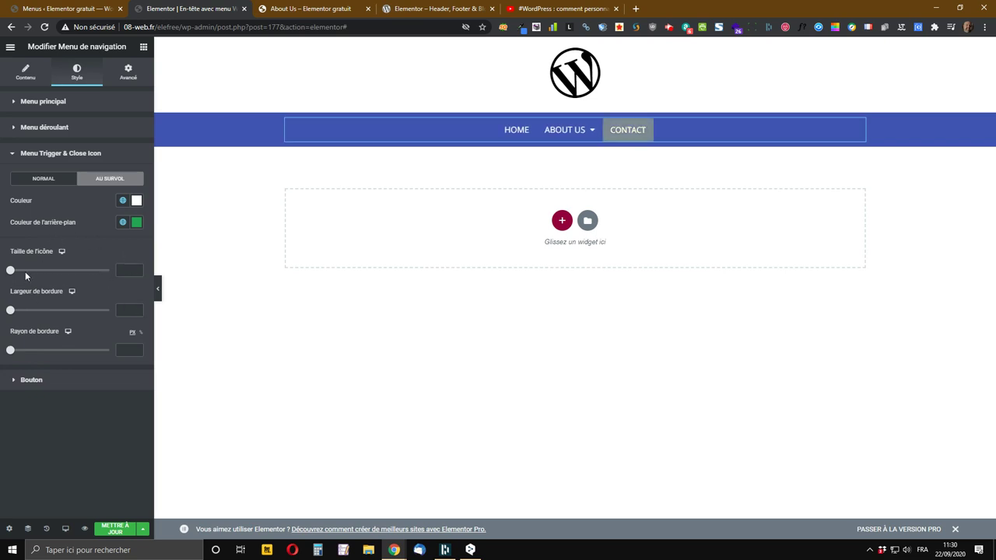
- Set the menu button's normal text colour to black Couleur enregistrée #7 and its classic background to green Couleur enregistrée #6
left_click(31, 381)
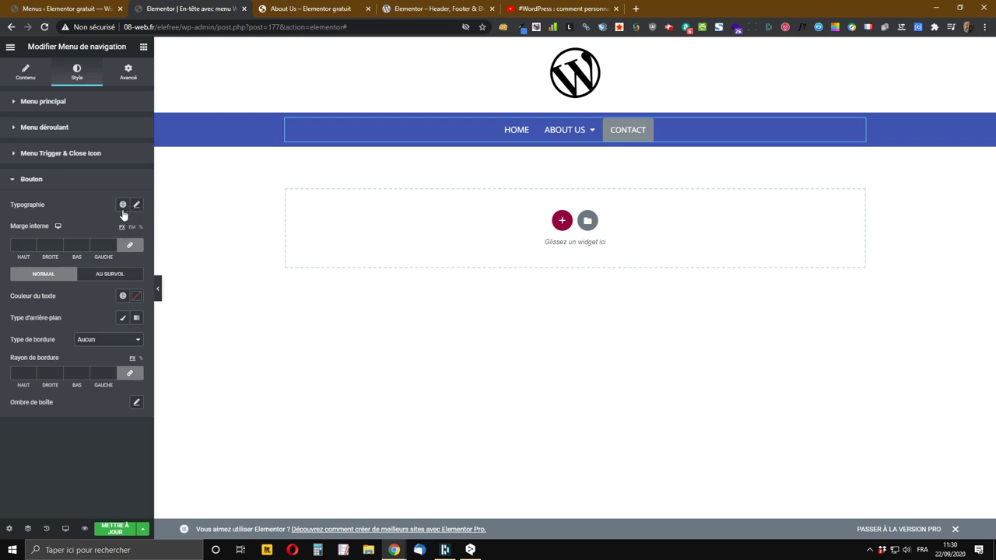
left_click(122, 295)
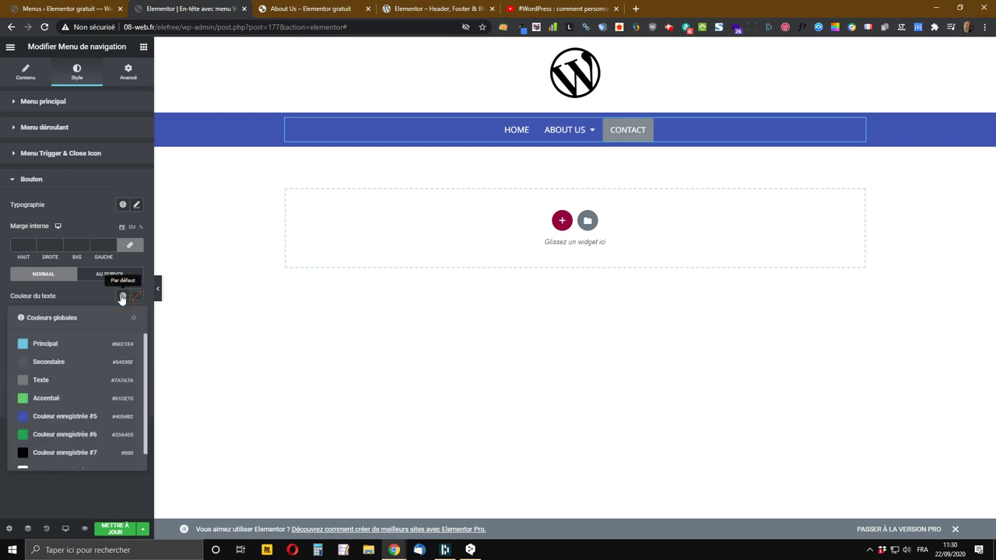
left_click(47, 455)
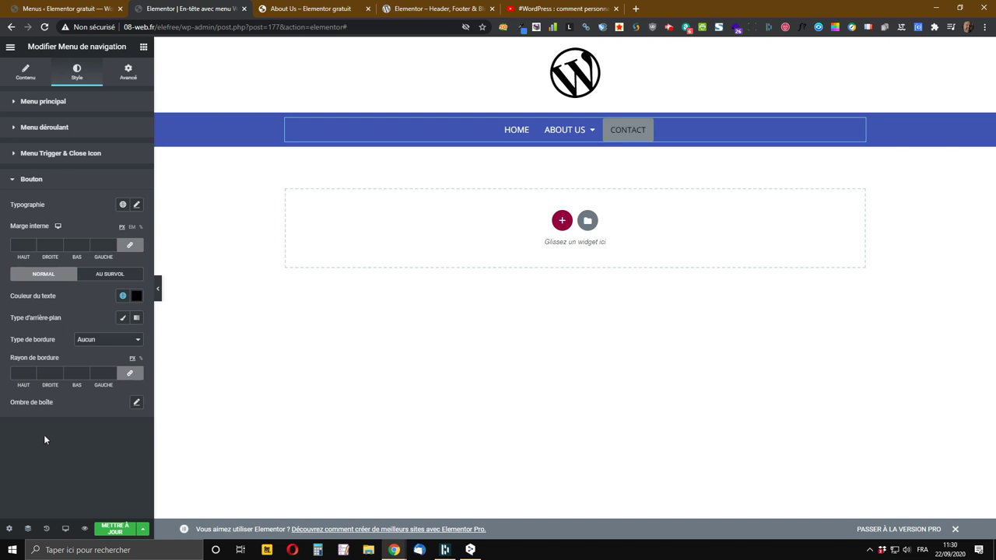
left_click(122, 318)
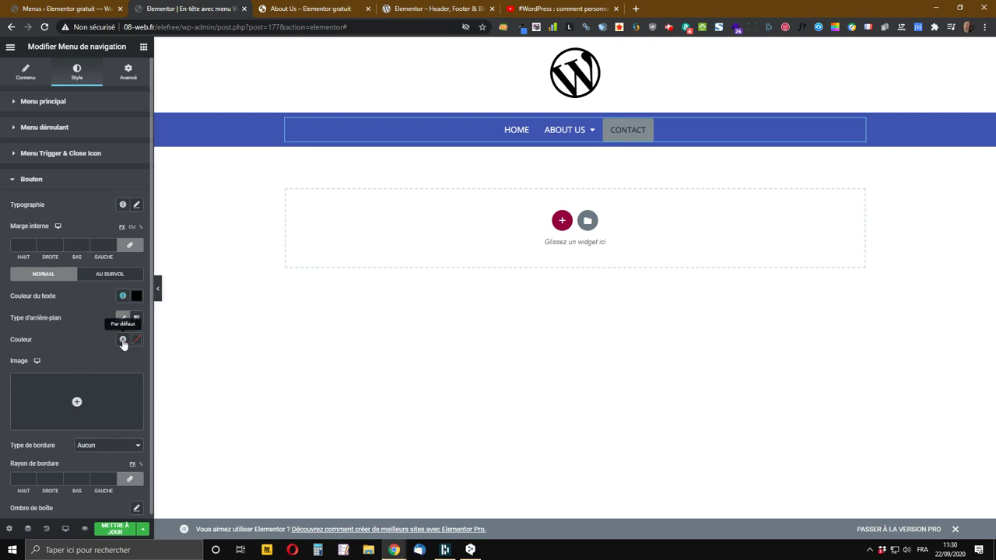
left_click(122, 340)
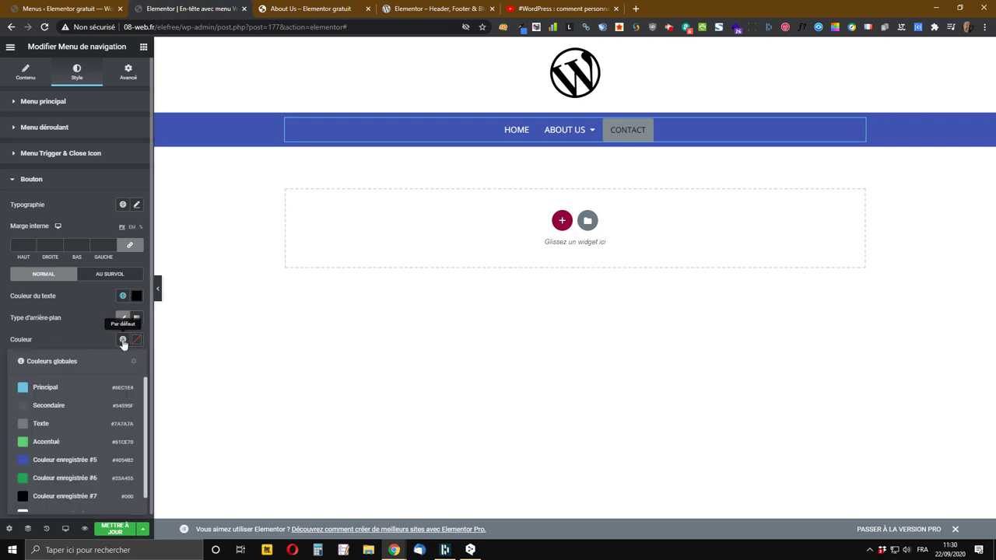
left_click(49, 479)
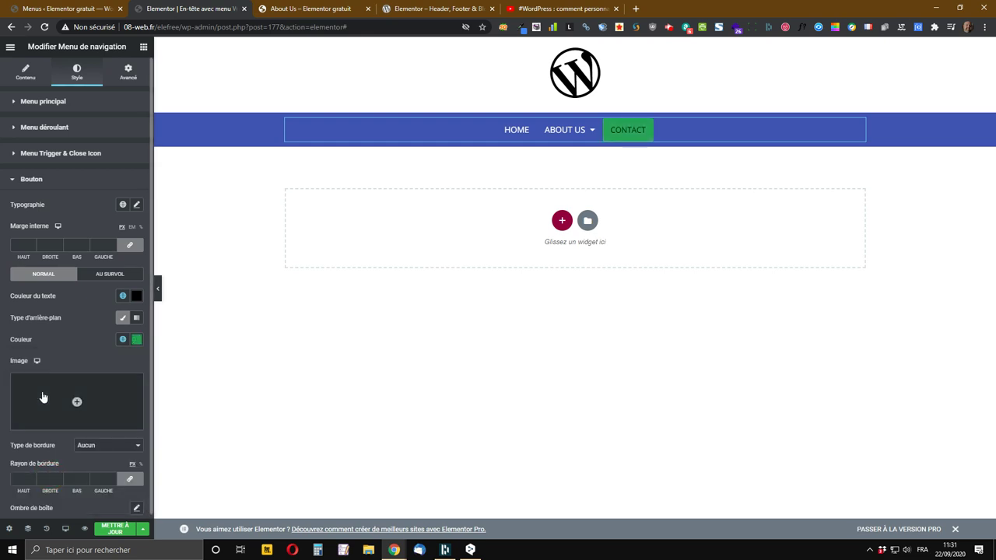
- Set the menu button's hover state to a classic blue Couleur enregistrée #5 background with a white border colour
left_click(103, 277)
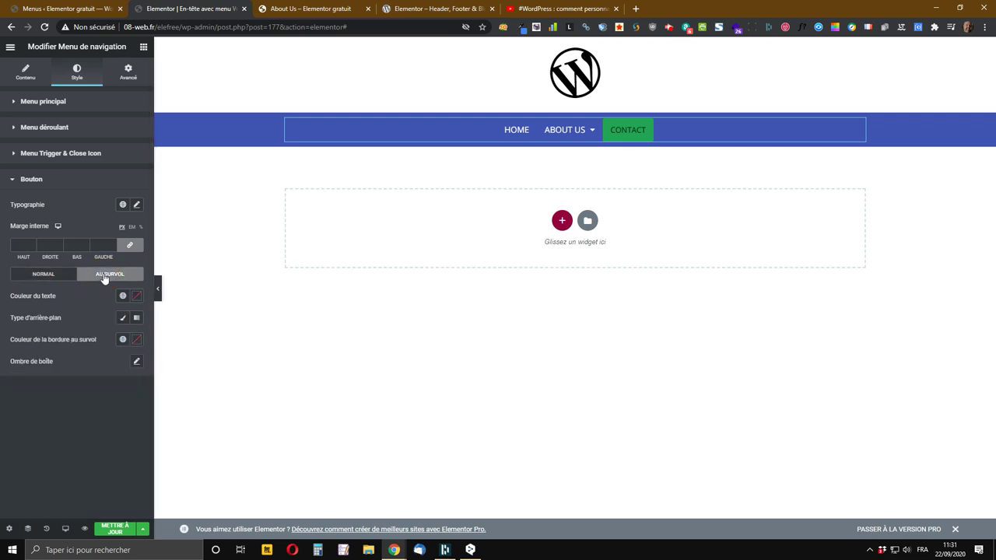
left_click(123, 318)
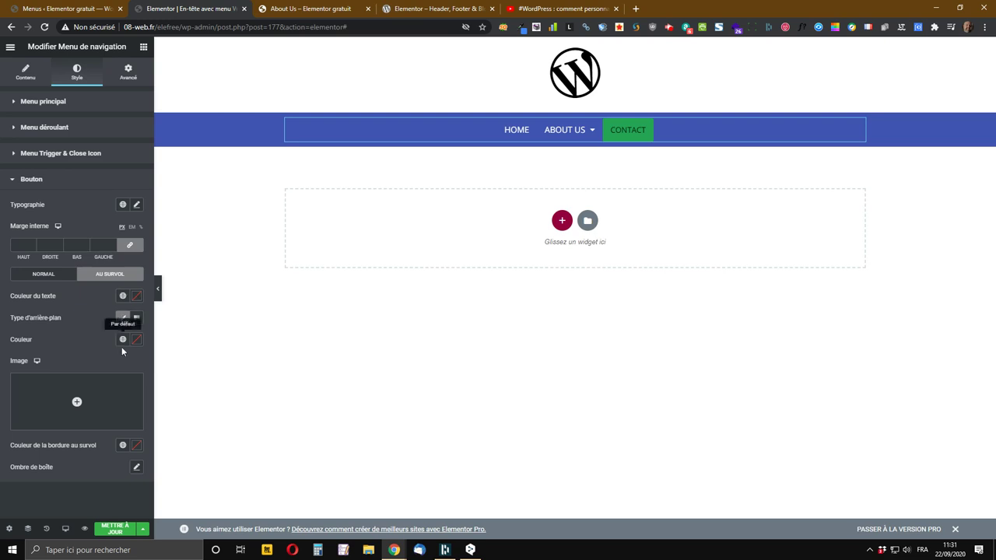
left_click(123, 340)
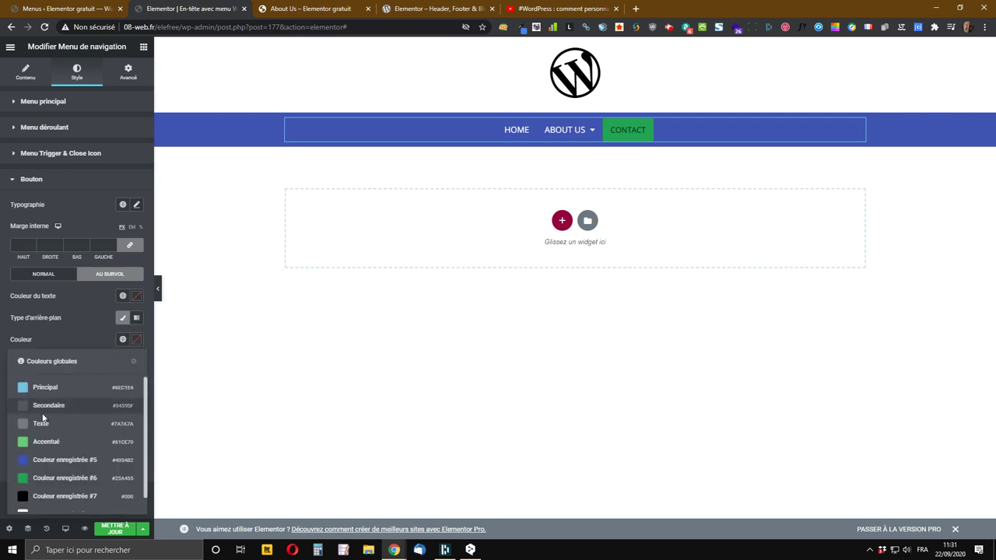
left_click(45, 460)
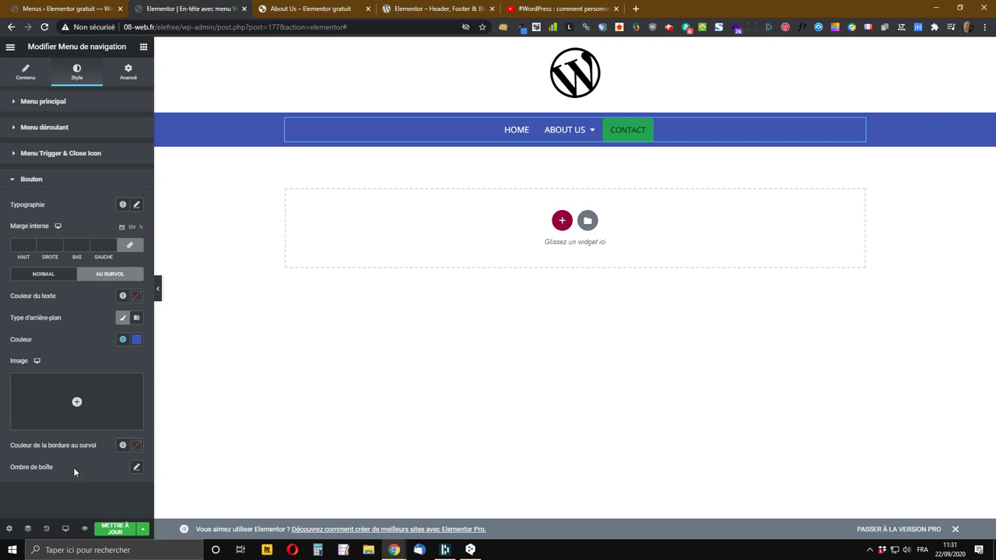
left_click(122, 445)
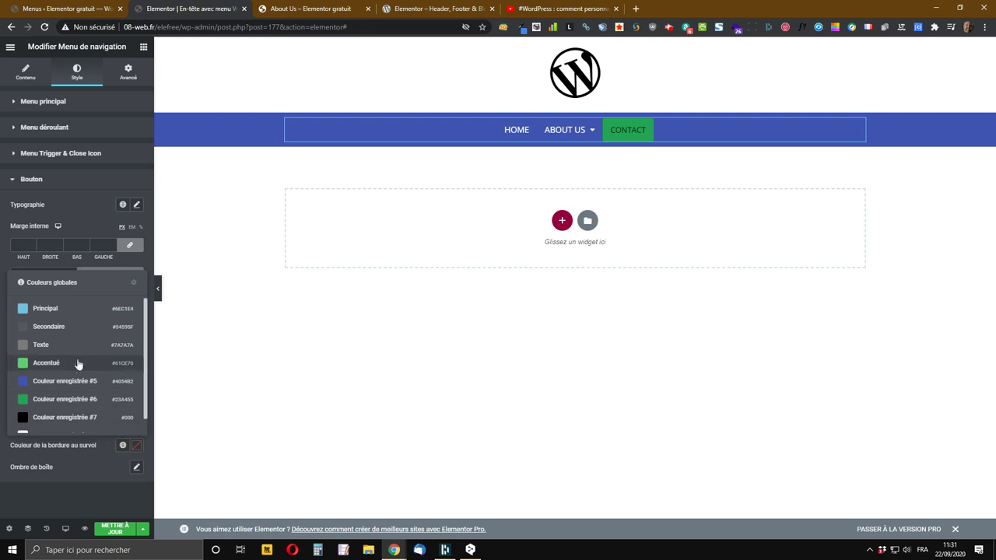
scroll(45, 361, "down", 1)
left_click(55, 419)
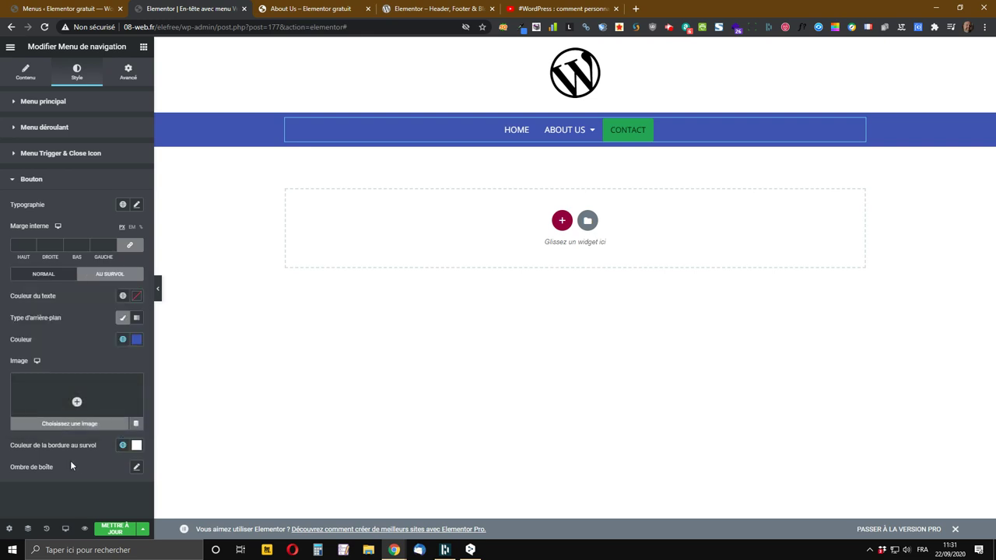
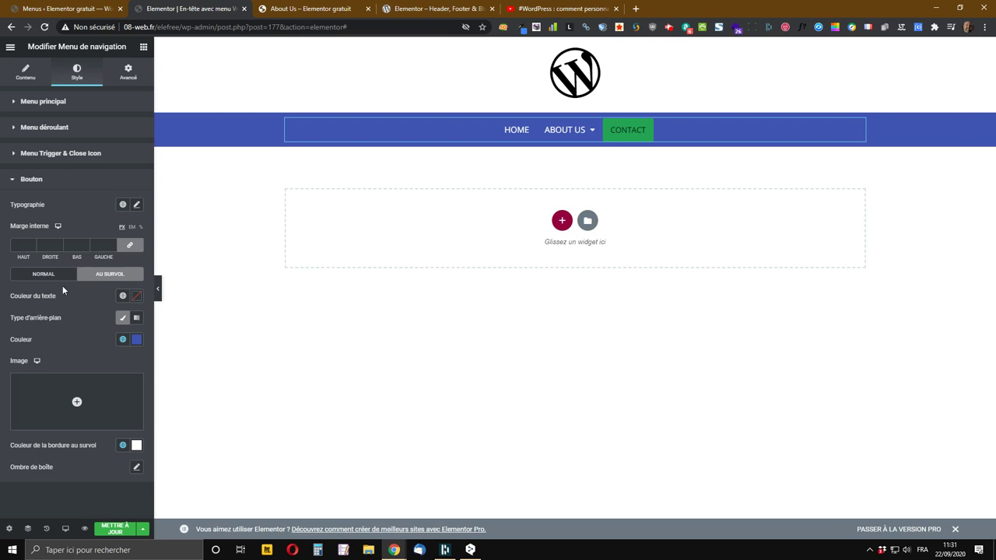
- Give the menu button's normal state a solid (Continue) border with a width of 1 on all sides in white
left_click(37, 277)
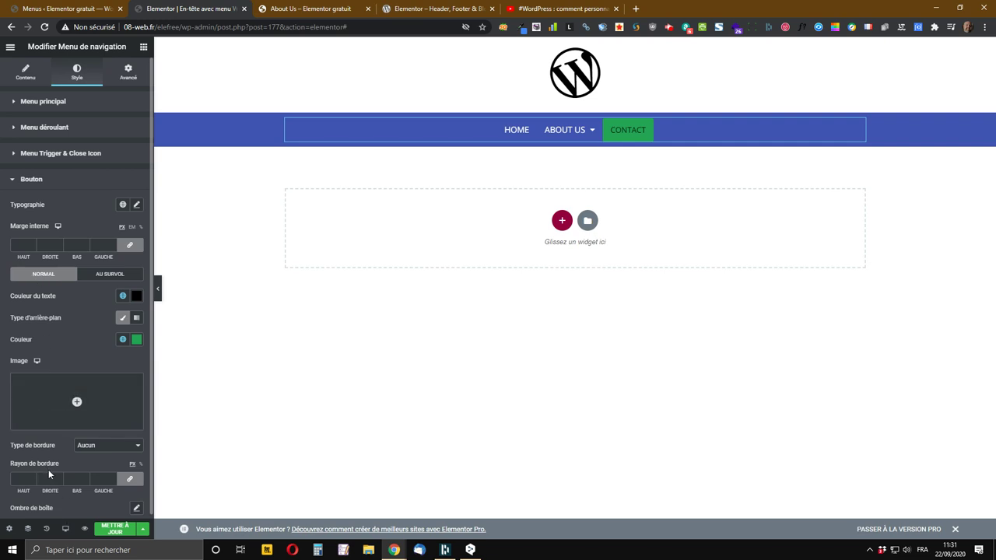
left_click(97, 446)
left_click(91, 463)
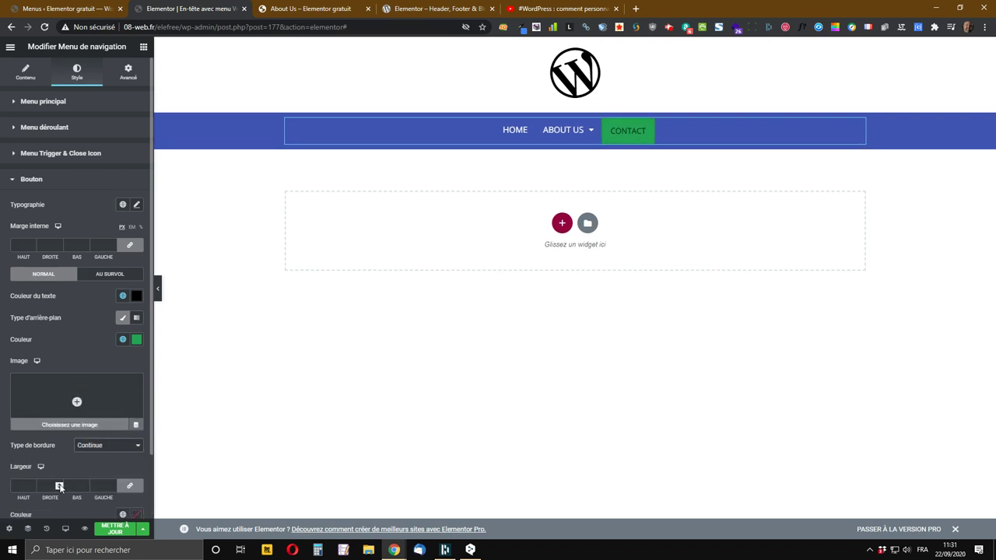
left_click(59, 484)
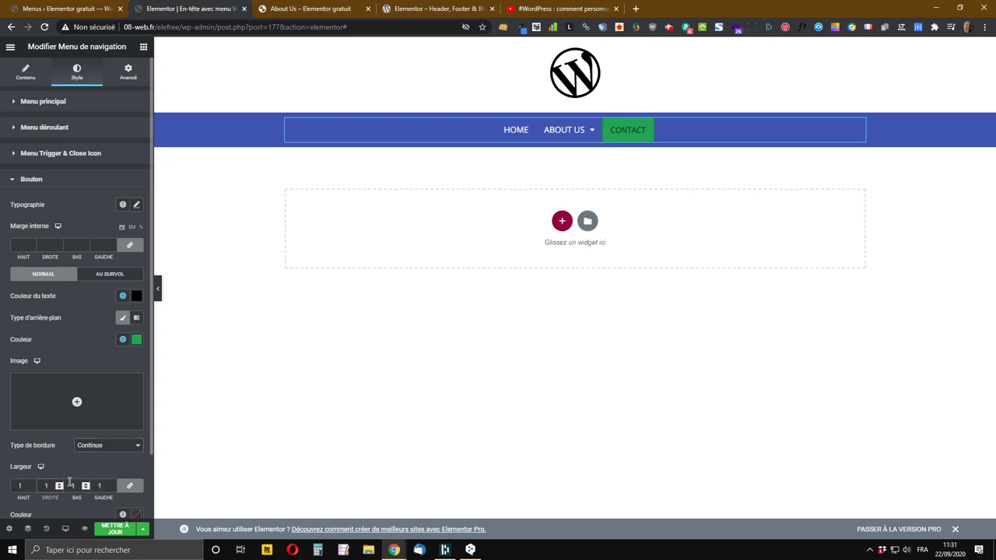
scroll(71, 402, "down", 1)
scroll(71, 406, "down", 1)
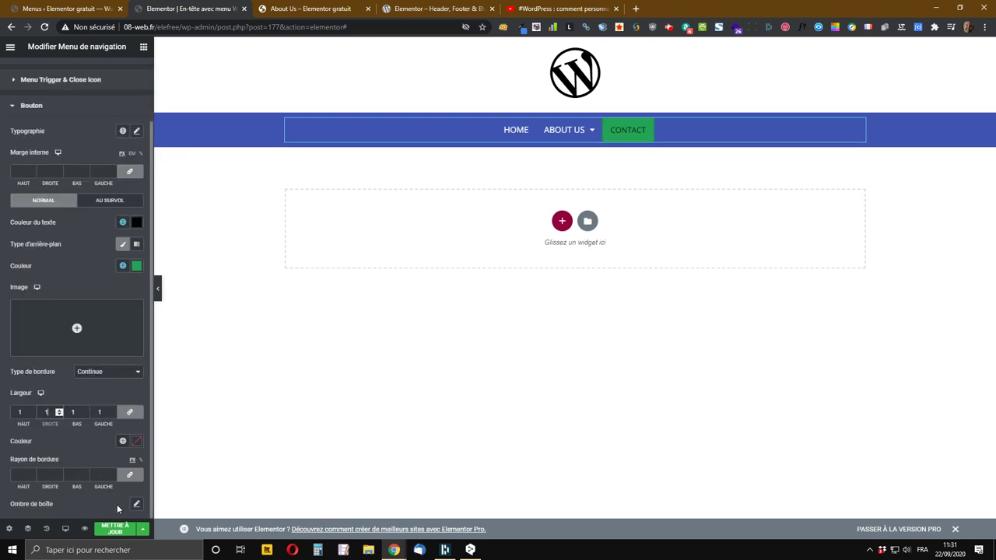
left_click(122, 441)
left_click(49, 429)
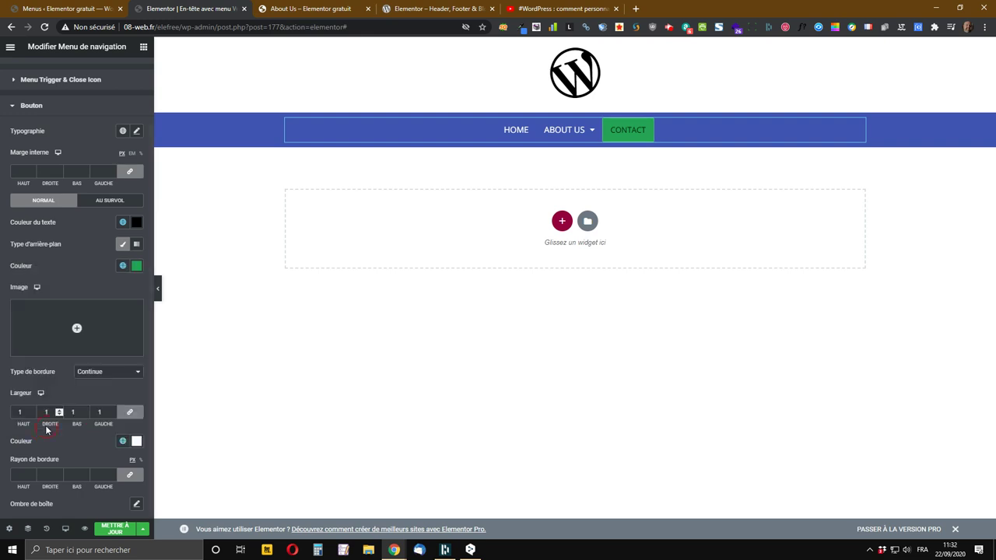
- Update the header template and reload the live About Us page to check the Contact button's styling
left_click(116, 529)
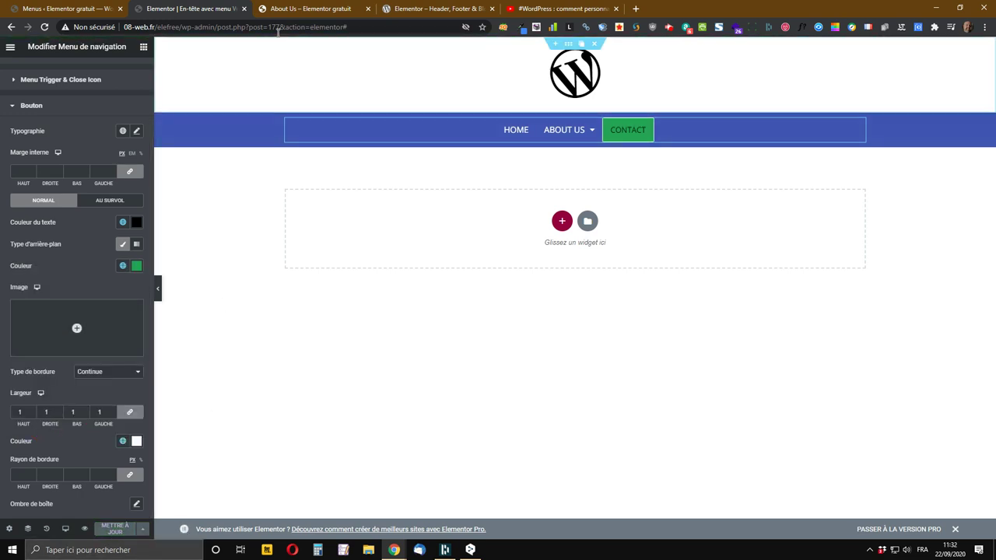
left_click(290, 9)
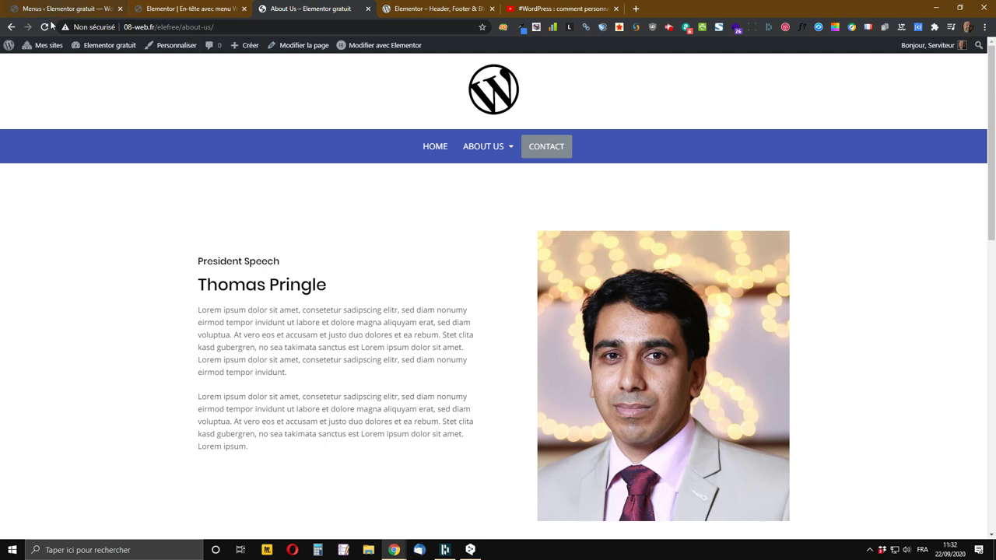
left_click(45, 27)
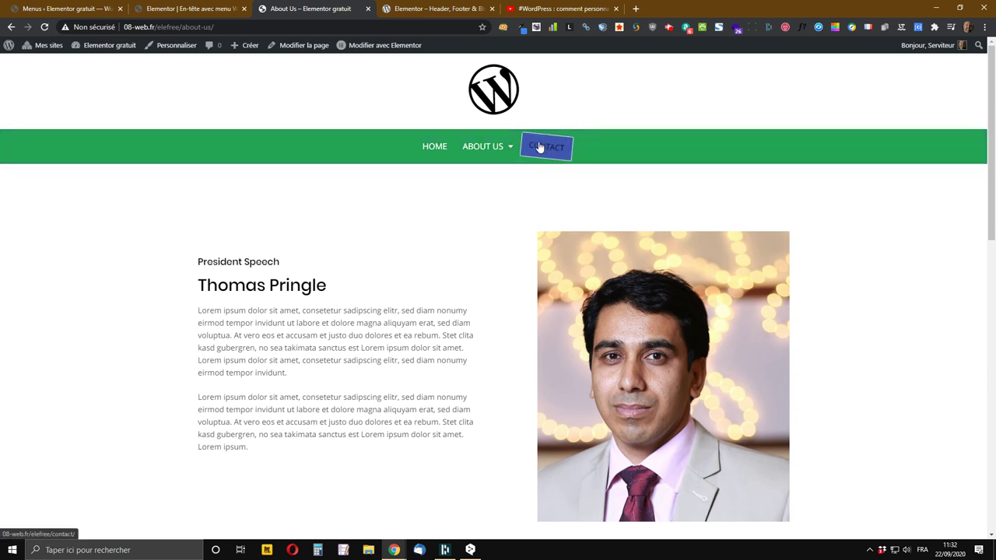
- Back in the header template, set the menu button's border radius to 10 px on all corners
left_click(221, 7)
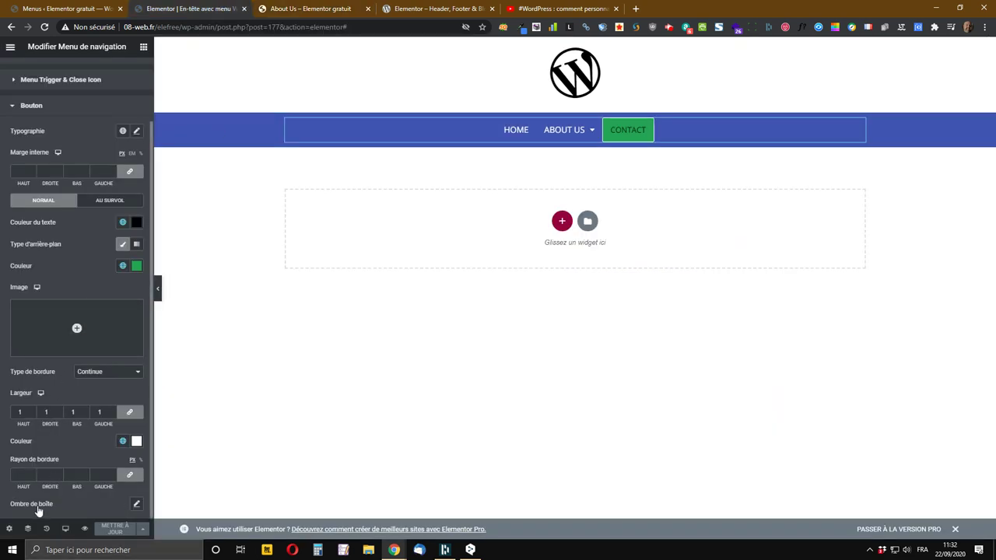
left_click(21, 477)
type("10")
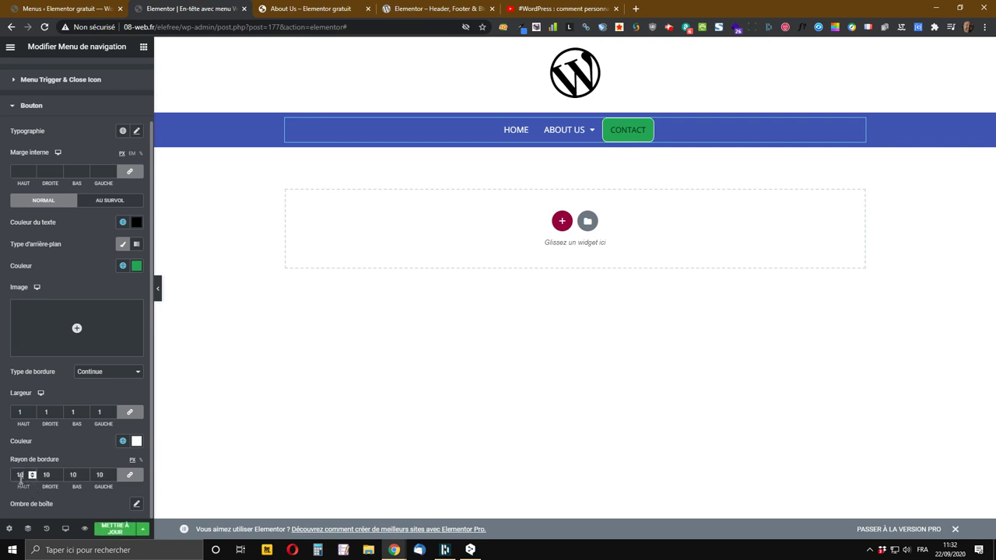
left_click(82, 500)
- Add a box shadow to the menu button with horizontal 5, vertical 5, blur 15 and spread 5
left_click(137, 504)
scroll(85, 318, "down", 2)
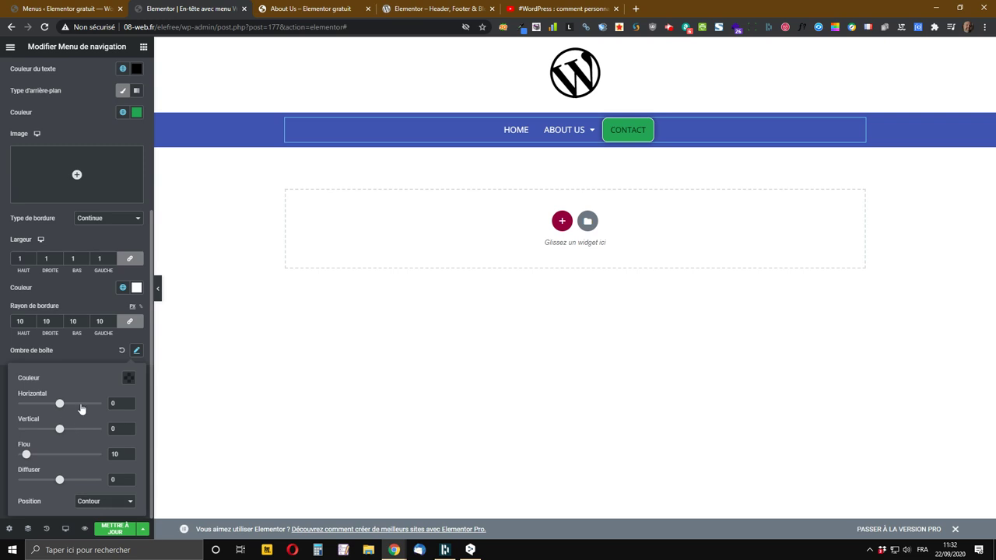
left_click_drag(59, 406, 61, 405)
left_click_drag(60, 431, 62, 430)
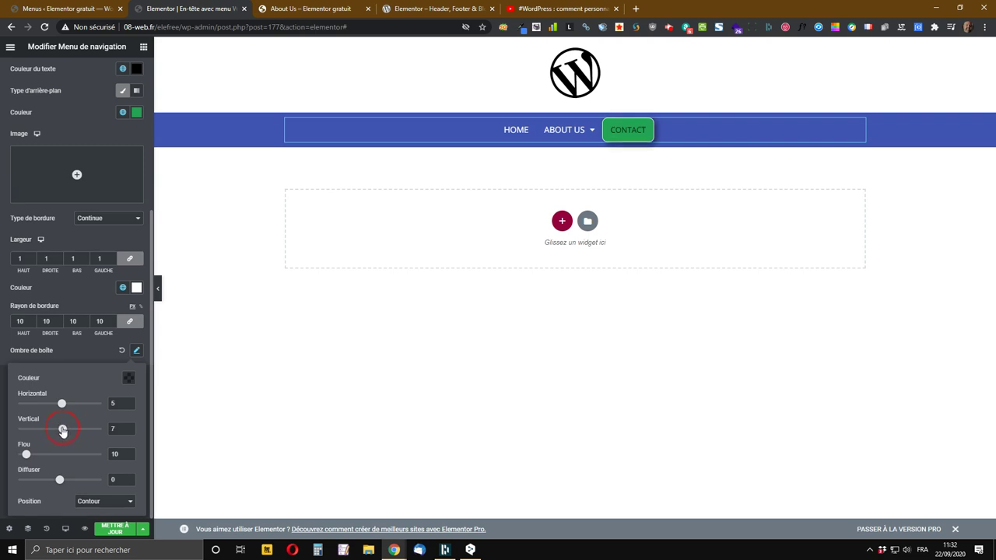
left_click(128, 430)
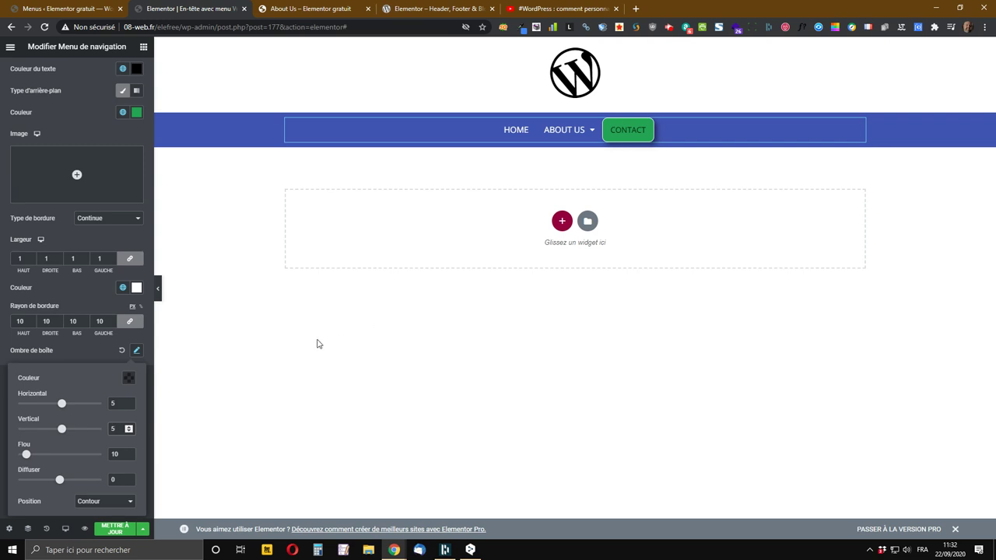
left_click_drag(60, 484, 62, 484)
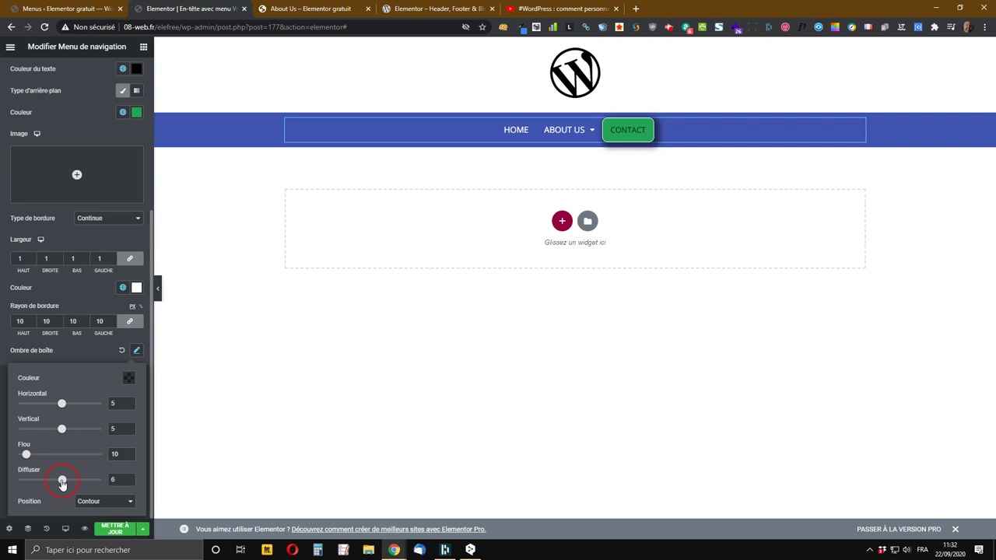
left_click(129, 452)
- Change the position of the menu button's box shadow to Position interne
left_click(101, 506)
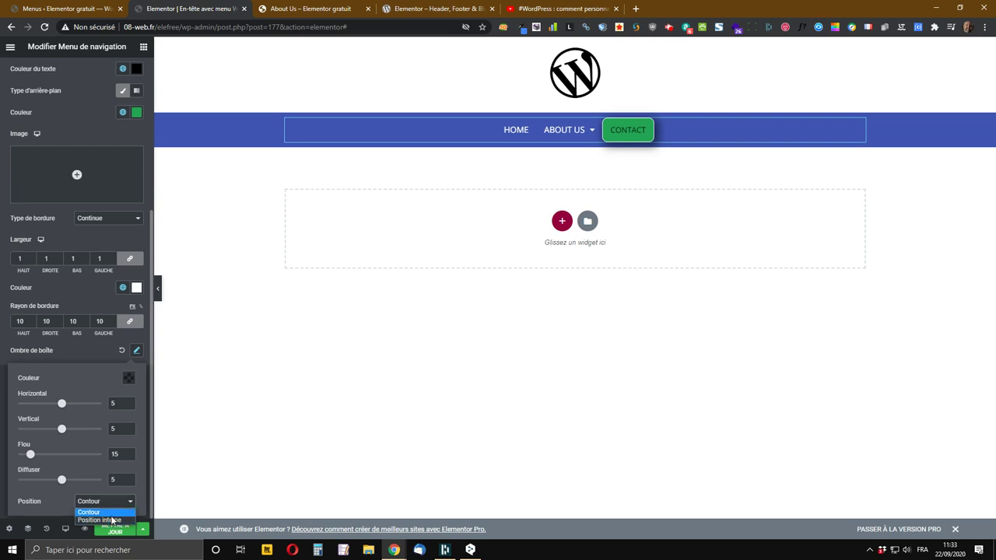
left_click(111, 515)
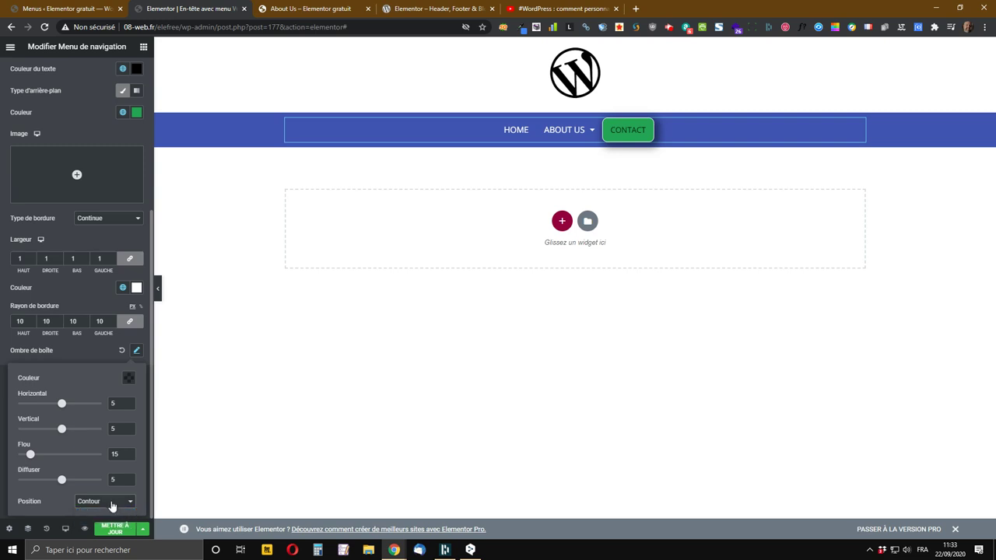
left_click(109, 502)
left_click(109, 520)
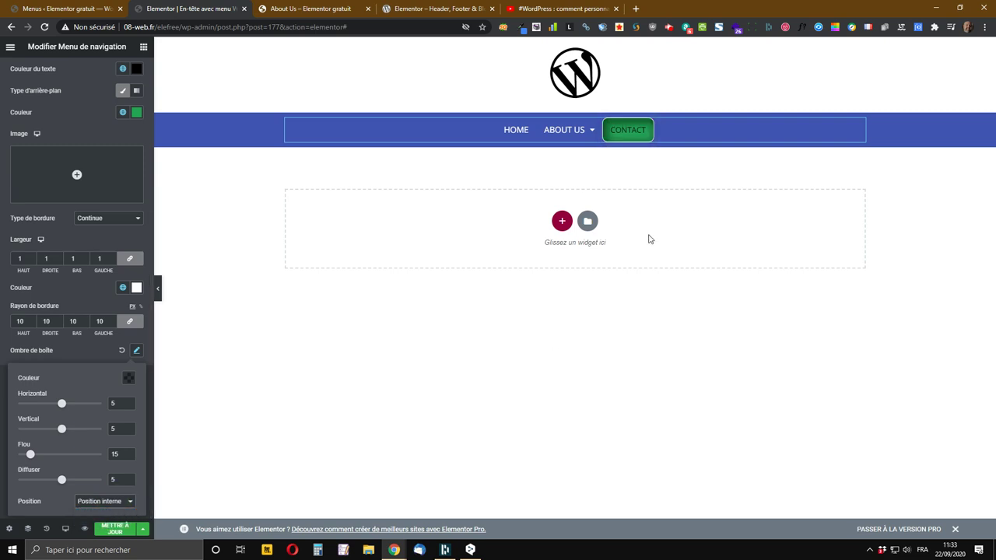